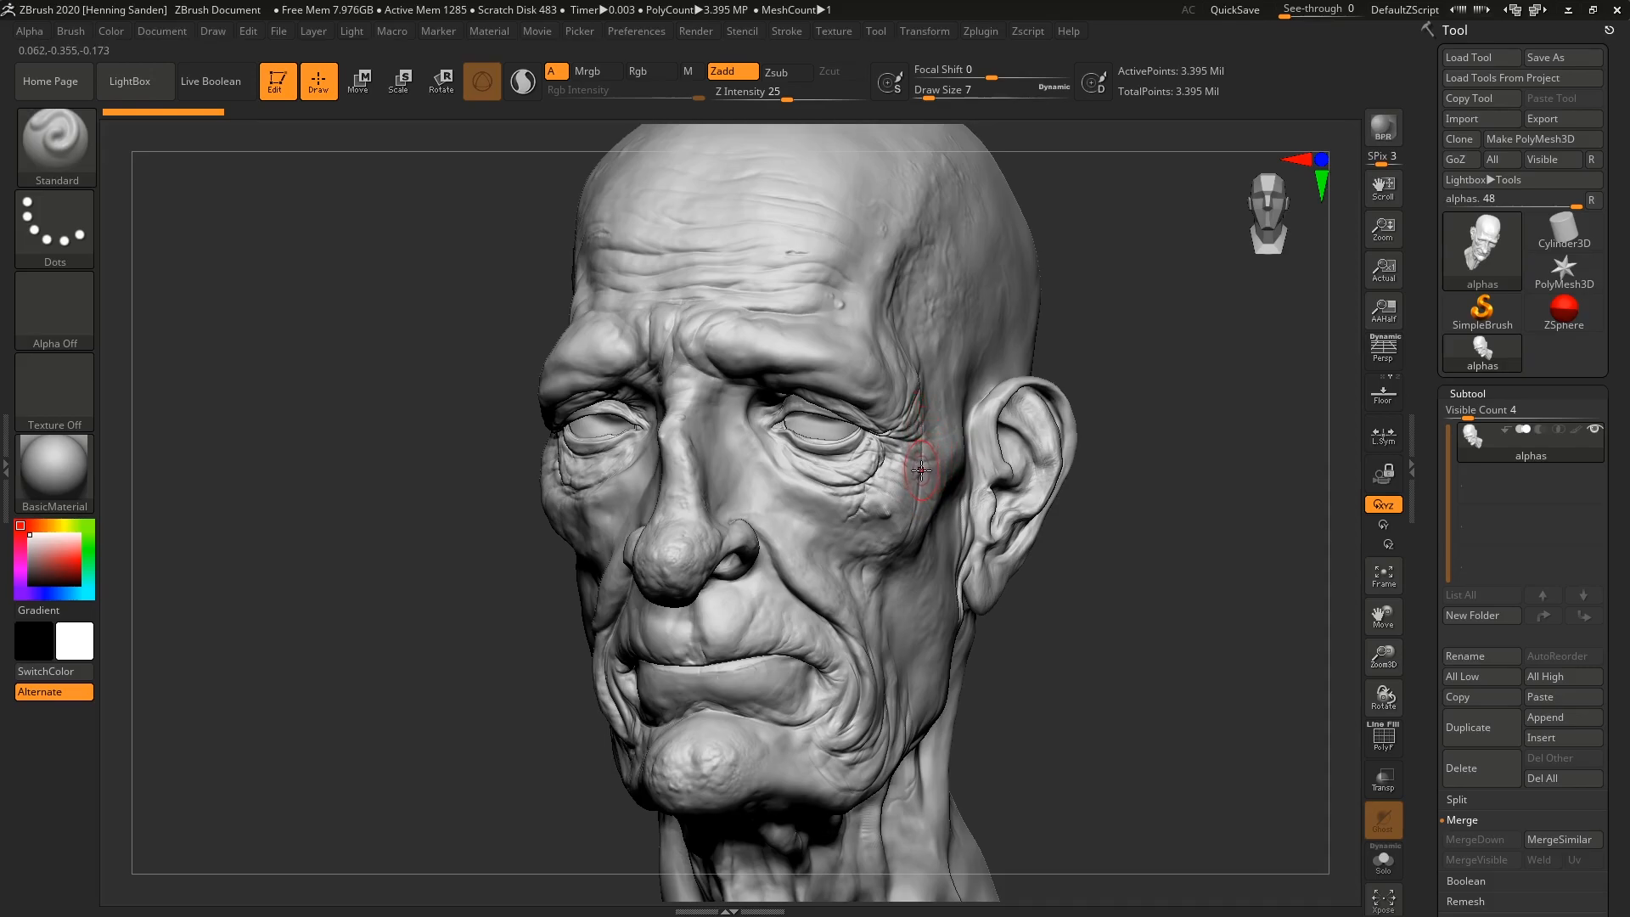
- Try strokes with Alpha 07 across the cheek at different brush sizes, and undo them
alt+right_drag(857, 587, 914, 448)
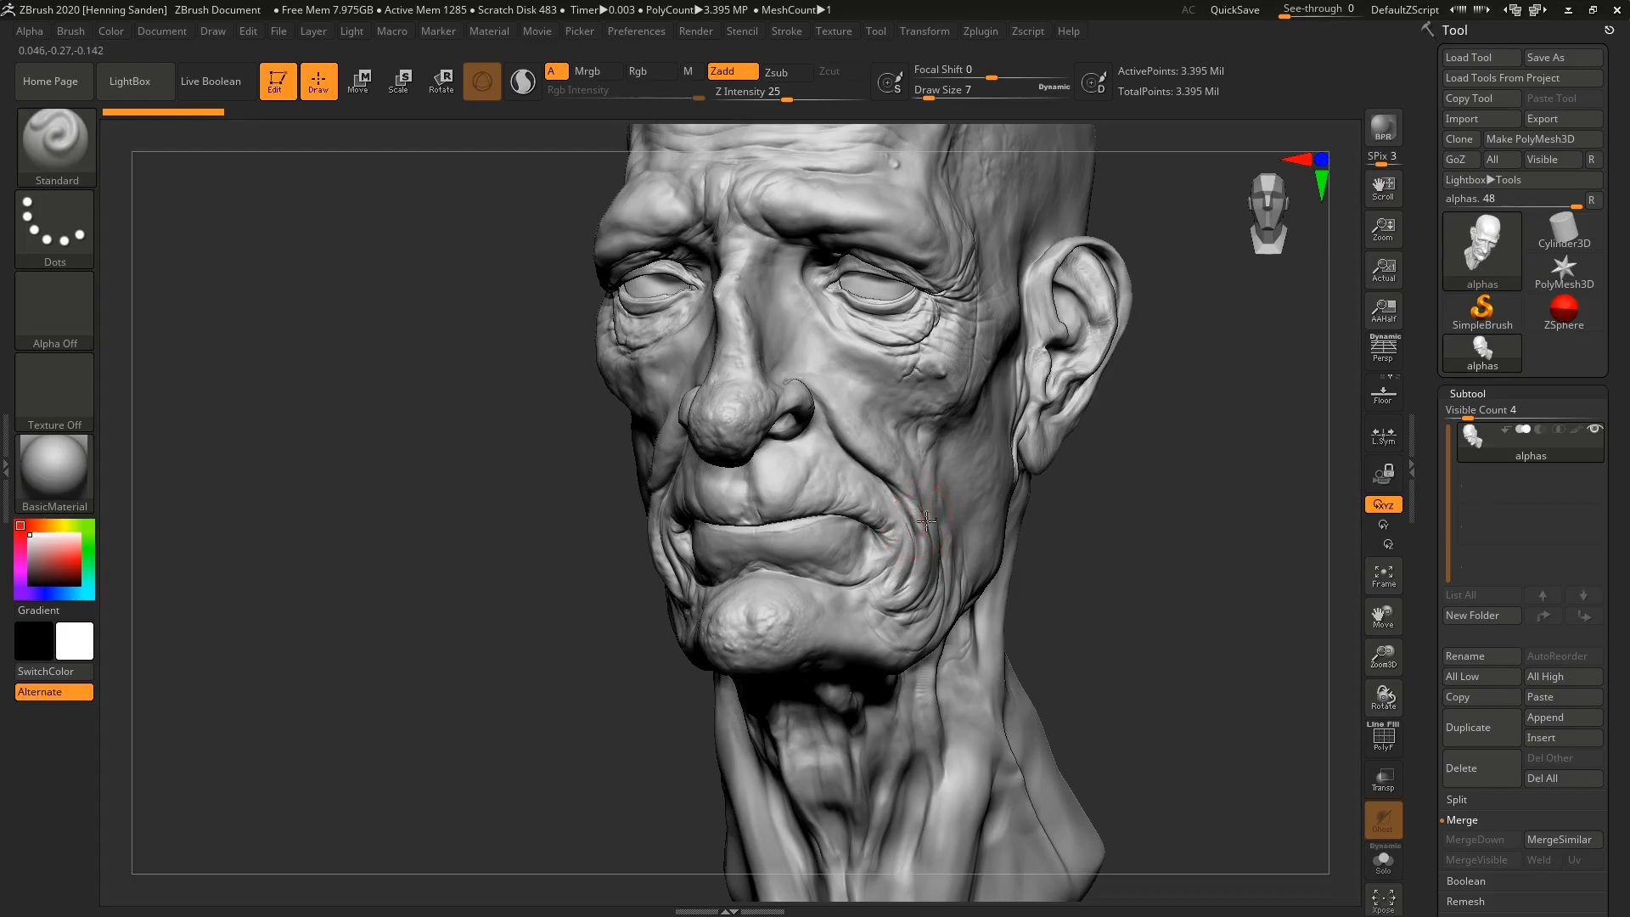
right_drag(930, 520, 926, 492)
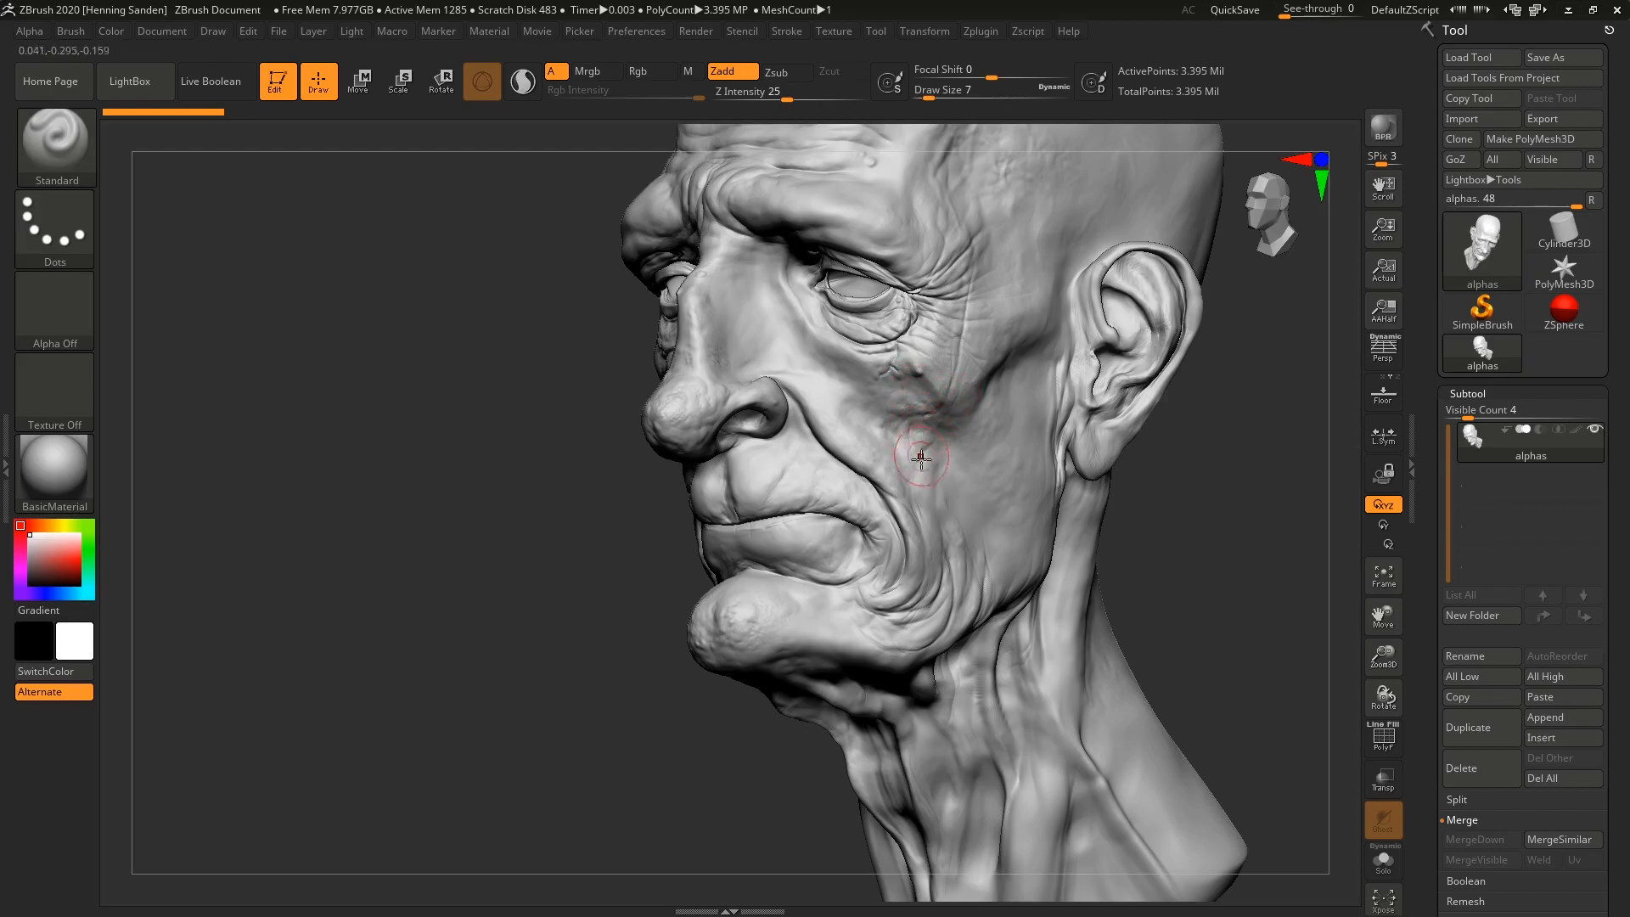
click(54, 303)
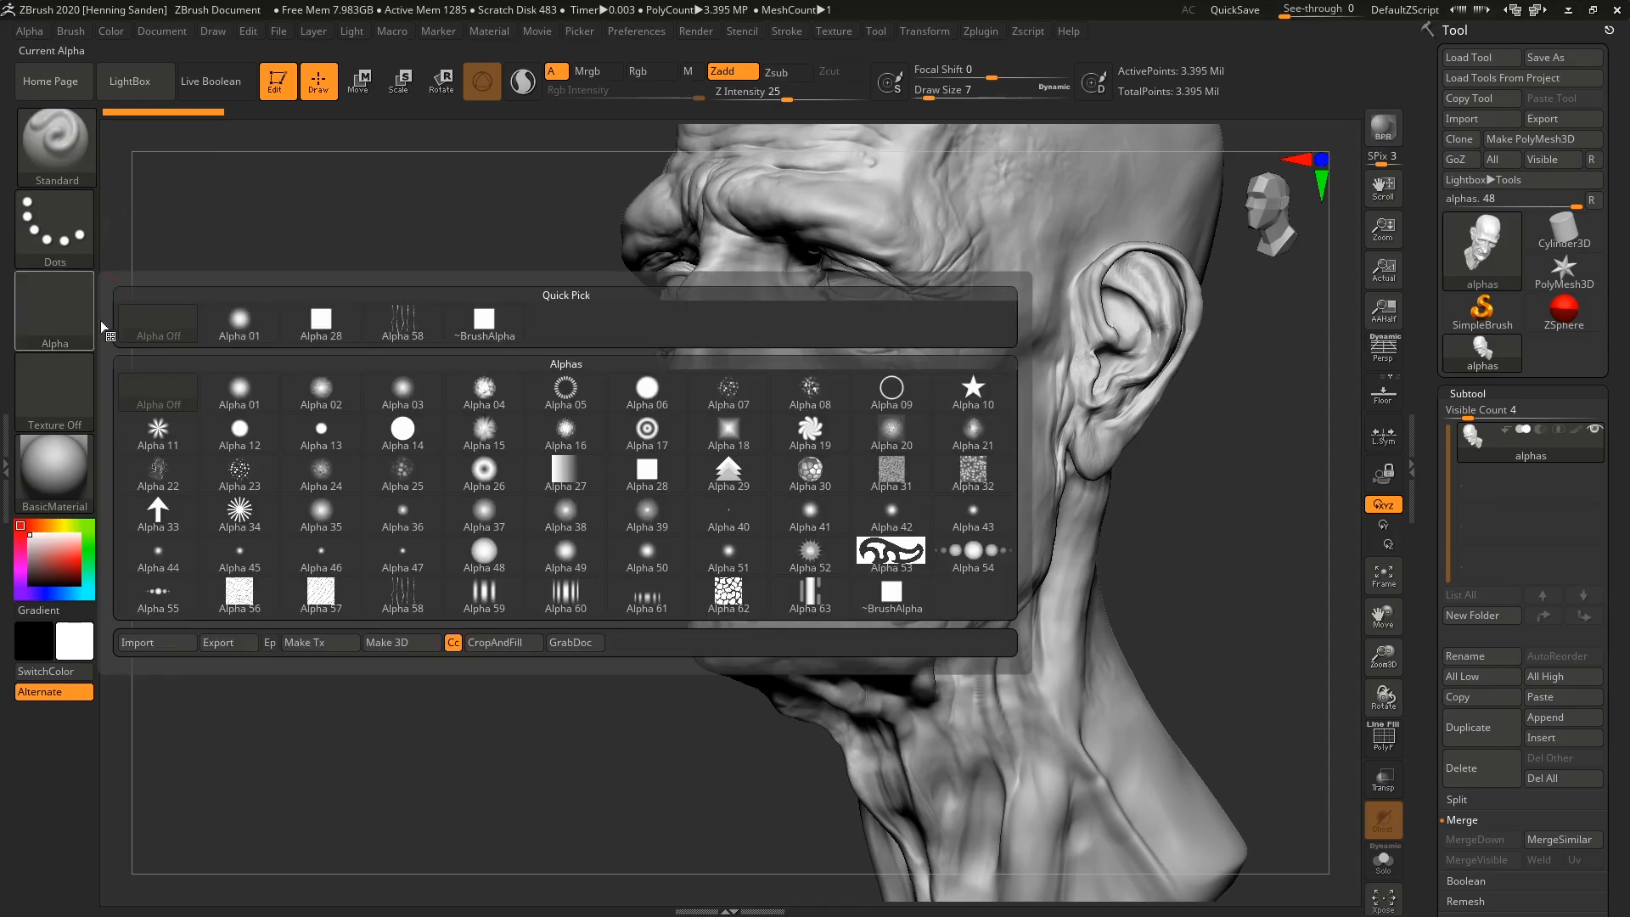
click(737, 391)
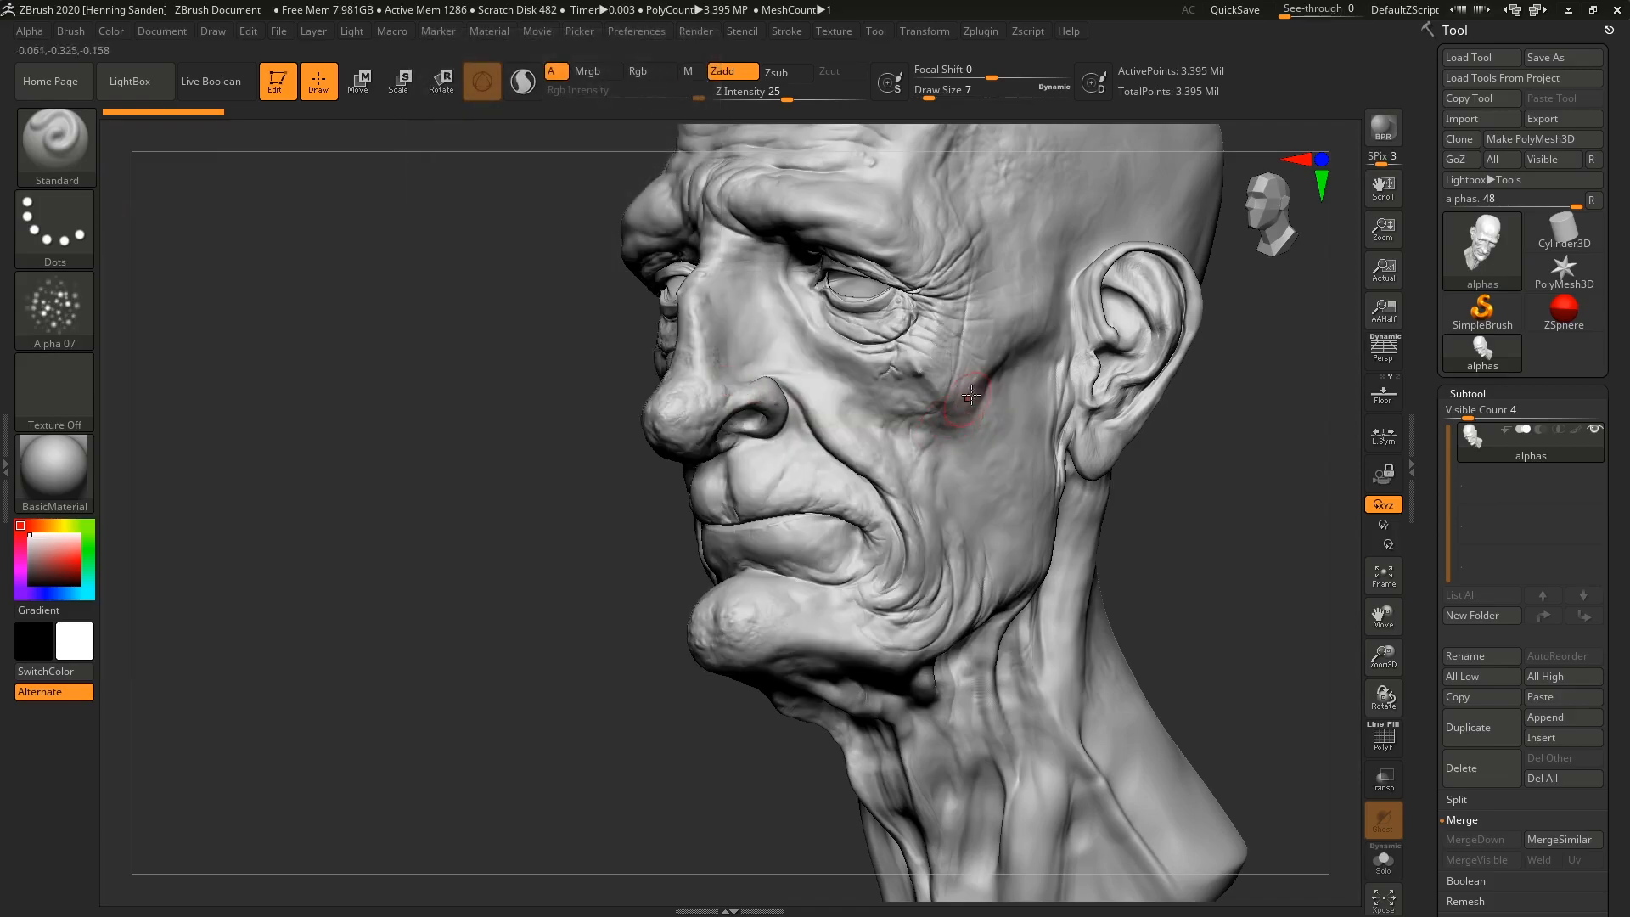
ctrl+right_drag(955, 407, 928, 418)
key(s)
drag(934, 399, 946, 403)
mouse_move(934, 462)
mouse_down()
mouse_move(955, 476)
mouse_move(938, 616)
mouse_move(917, 505)
mouse_move(954, 493)
mouse_move(994, 585)
mouse_move(976, 450)
mouse_move(900, 509)
mouse_move(854, 479)
mouse_up()
key(ctrl+z)
key(s)
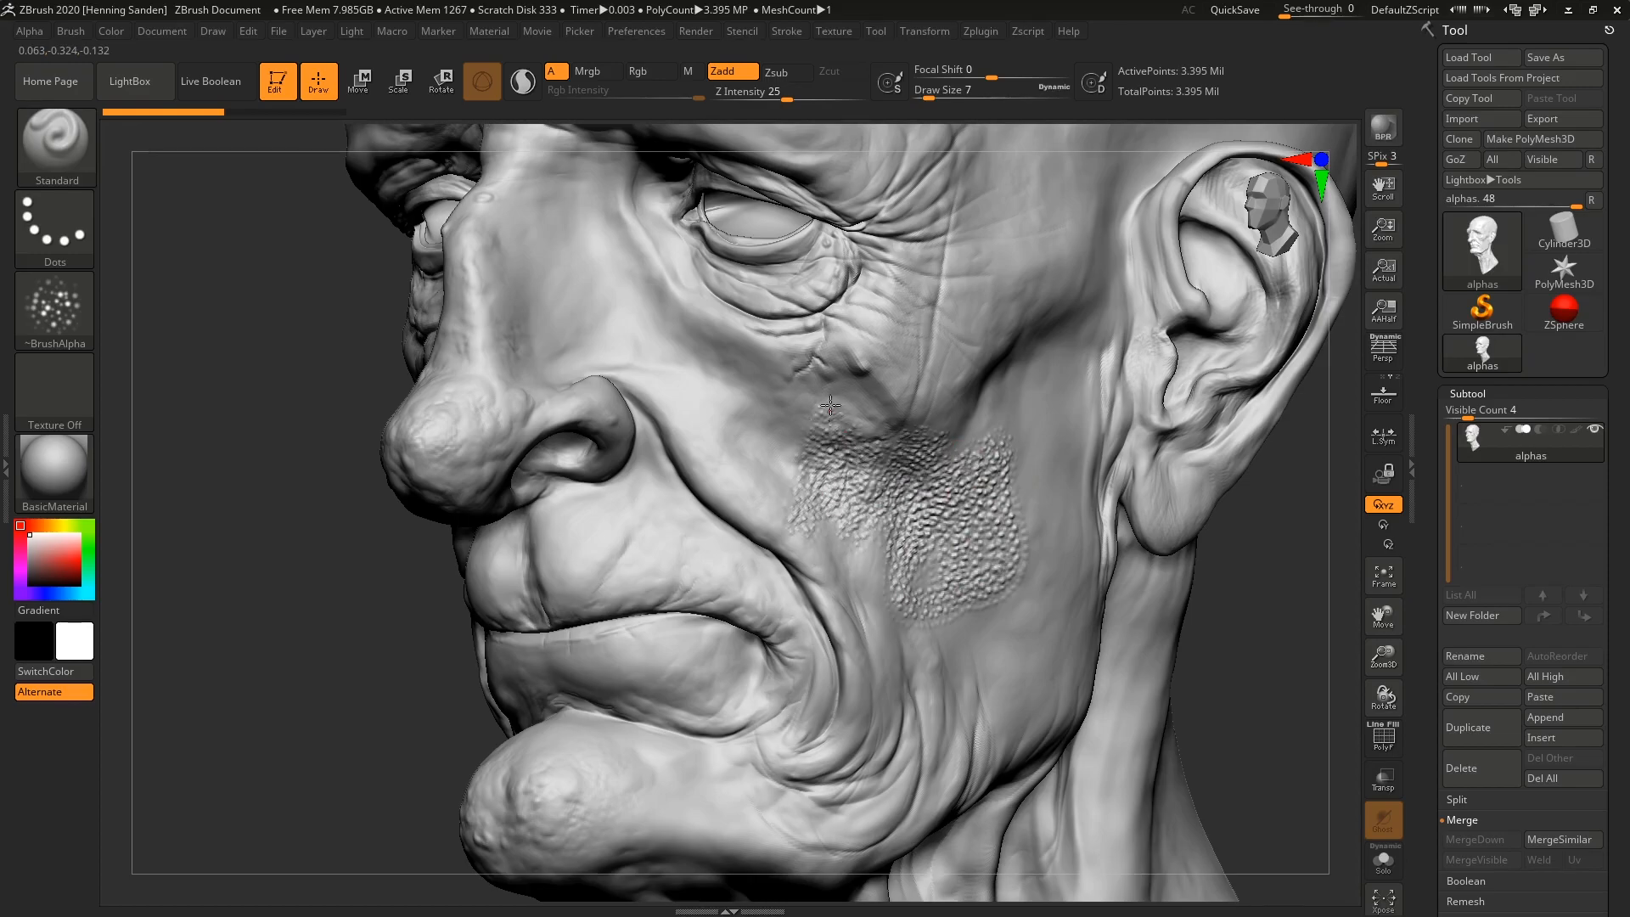
key(ctrl+z)
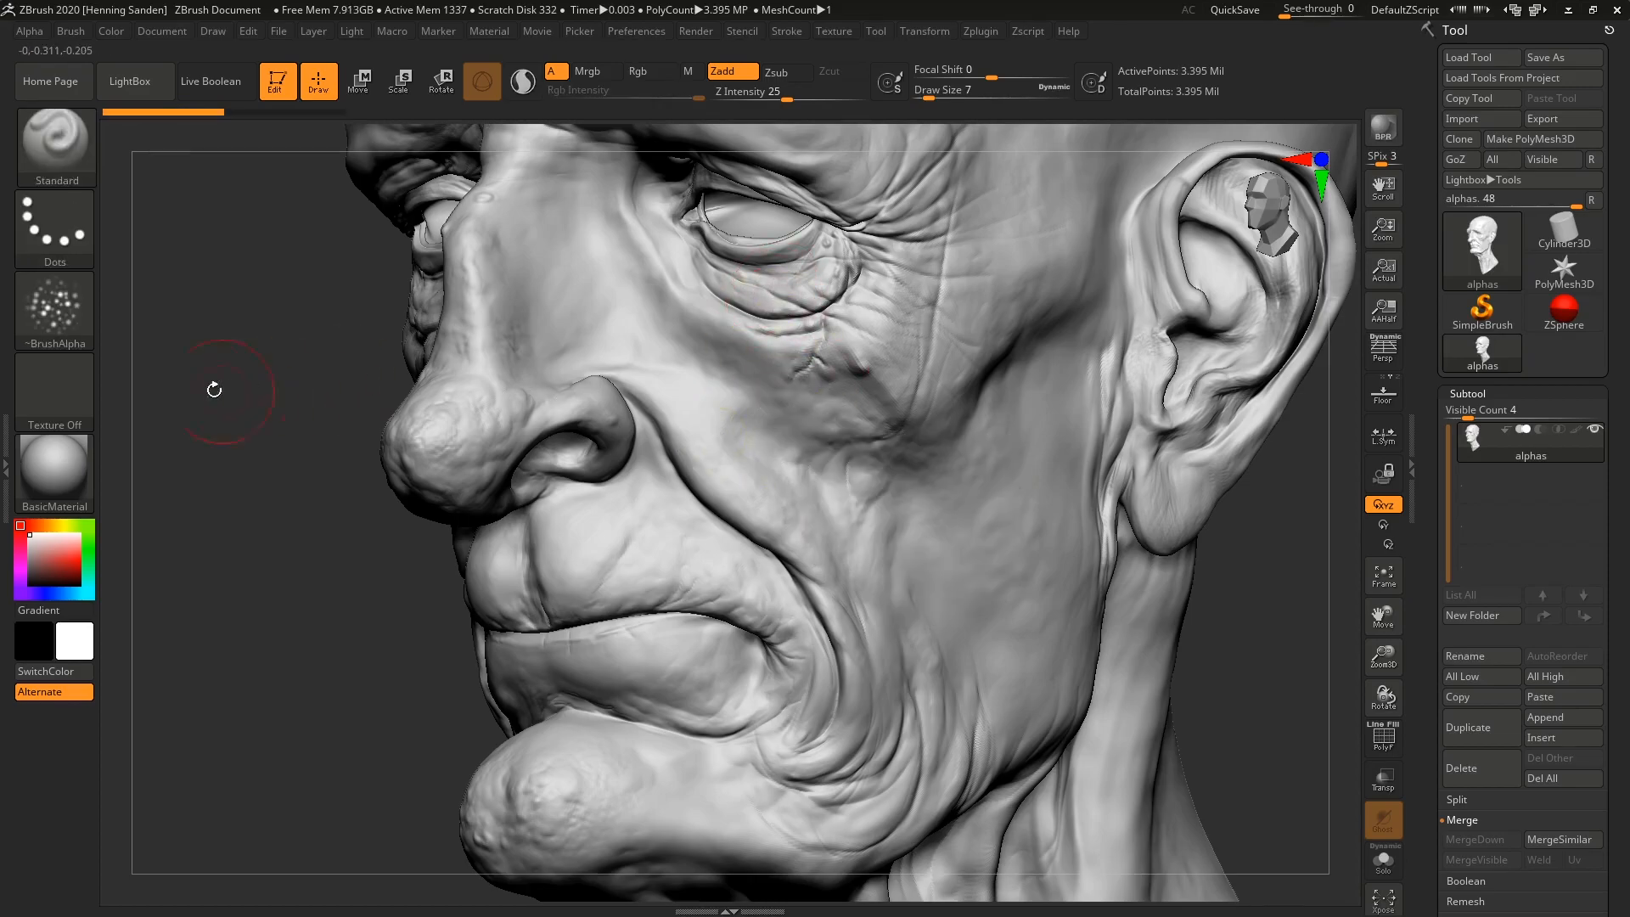
- Try Alpha 05 at draw size 12 with a stroke across the cheek, and undo it
click(66, 321)
click(562, 392)
key(bracketright)
mouse_move(1053, 361)
mouse_down()
mouse_move(989, 577)
mouse_move(837, 439)
mouse_up()
key(ctrl+z)
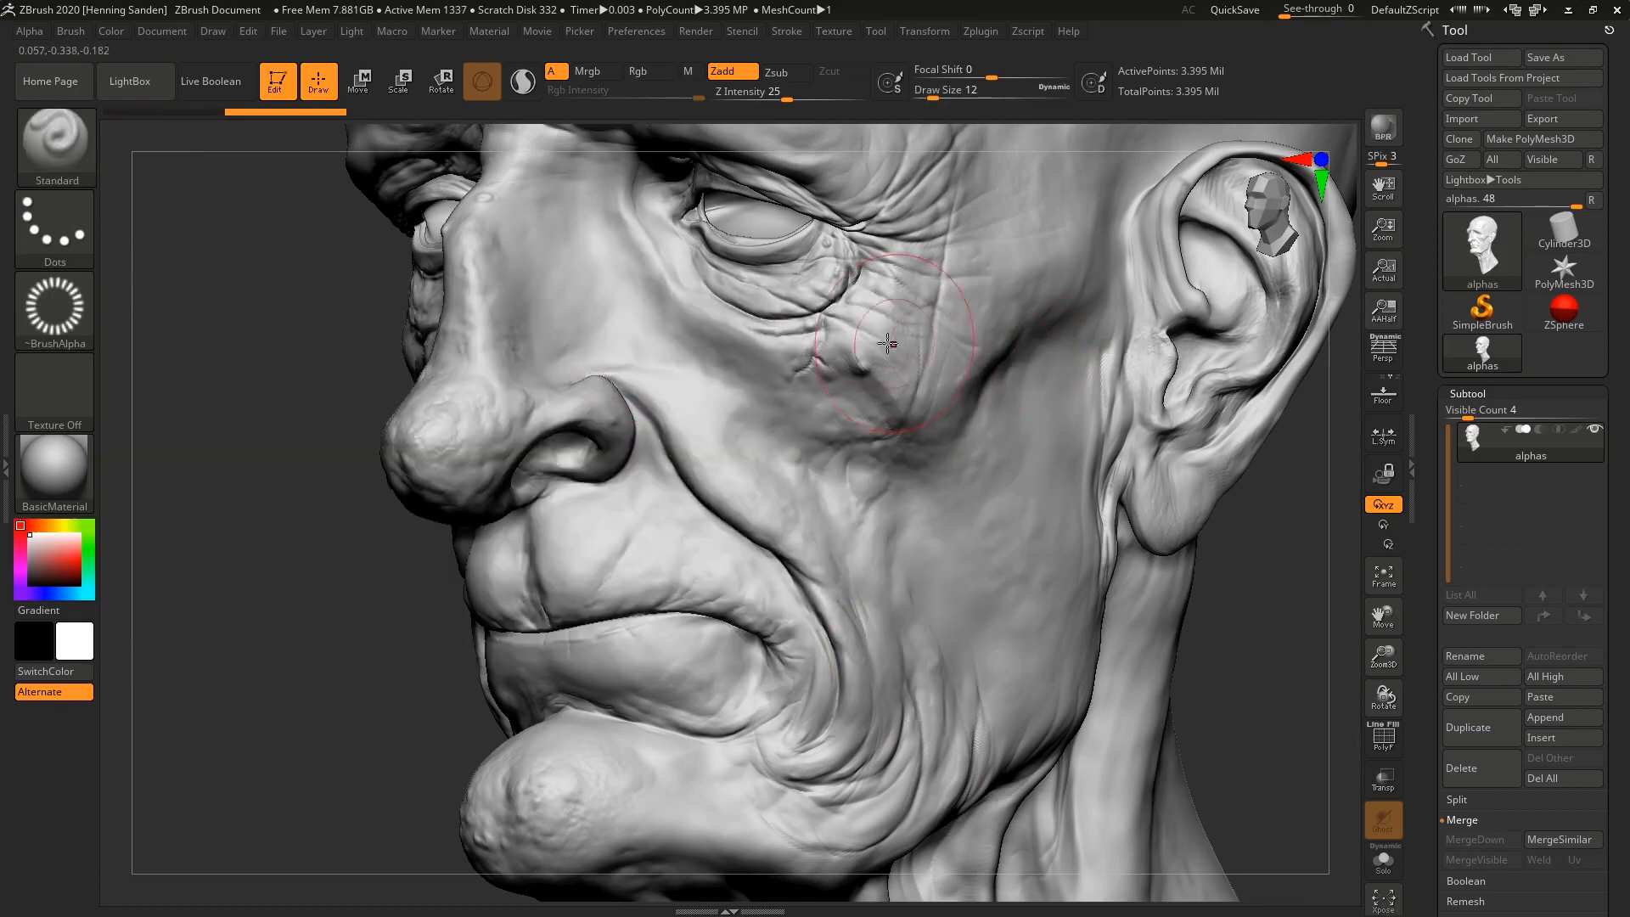
- Try Alpha 32 with strokes over the cheek and beside the mouth, and undo them
click(47, 299)
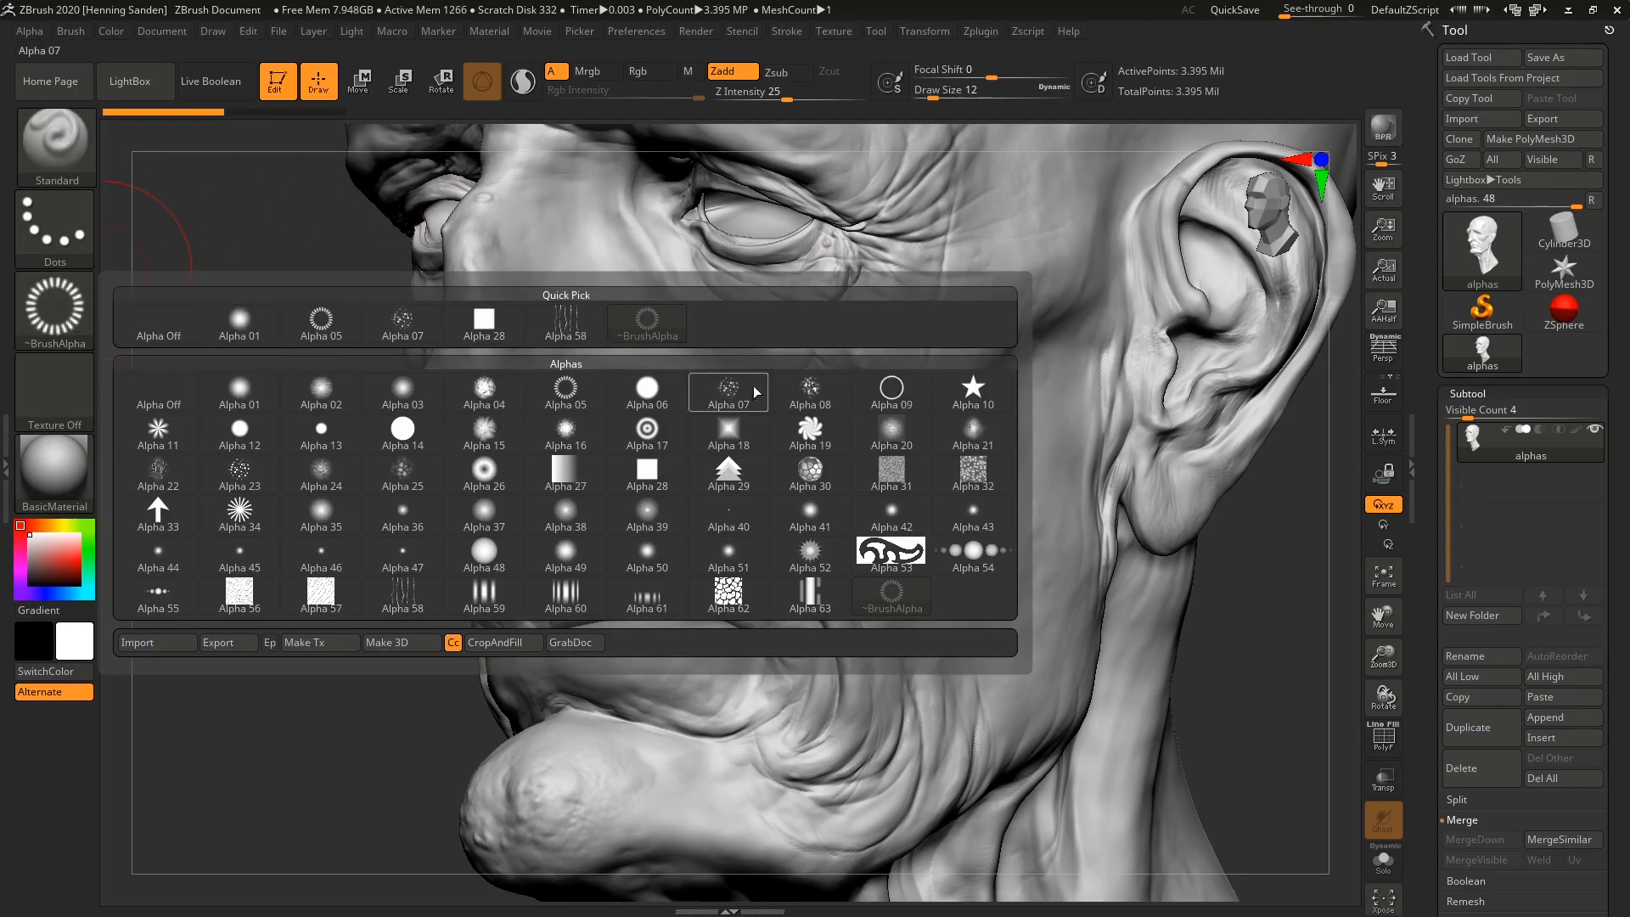
click(949, 475)
mouse_move(1015, 378)
mouse_down()
mouse_move(963, 594)
mouse_move(840, 543)
mouse_move(736, 365)
mouse_up()
key(ctrl+z)
key(ctrl+z)
key(ctrl+z)
key(ctrl+z)
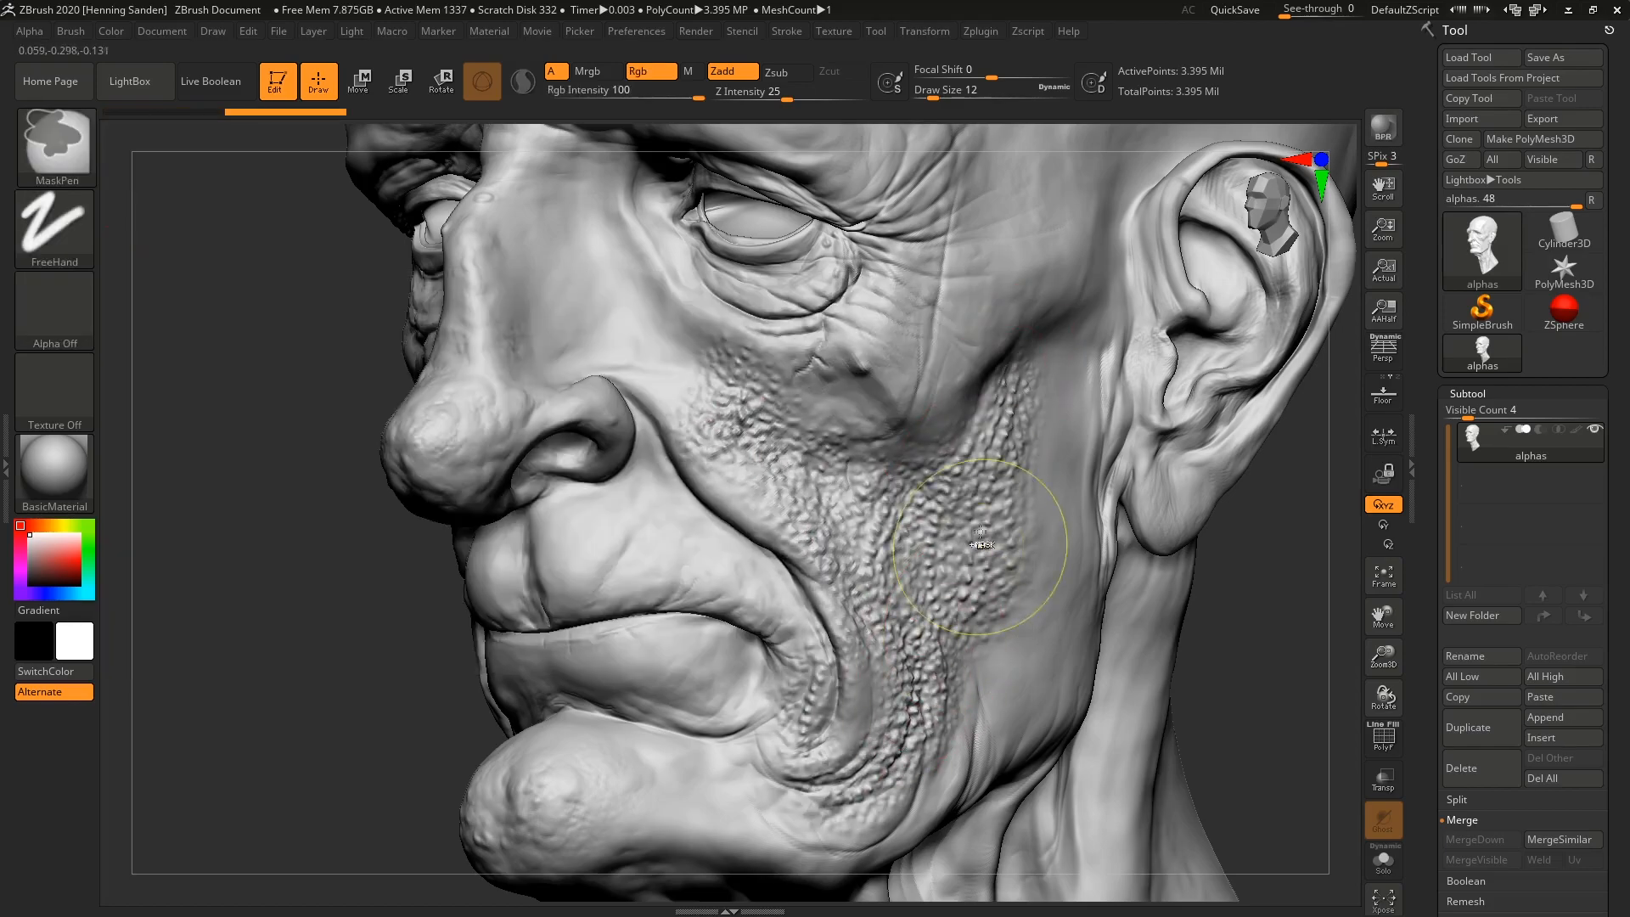
- Load the cracked-scale Alpha 62 and test it on the cheek, undoing each test stroke
click(68, 310)
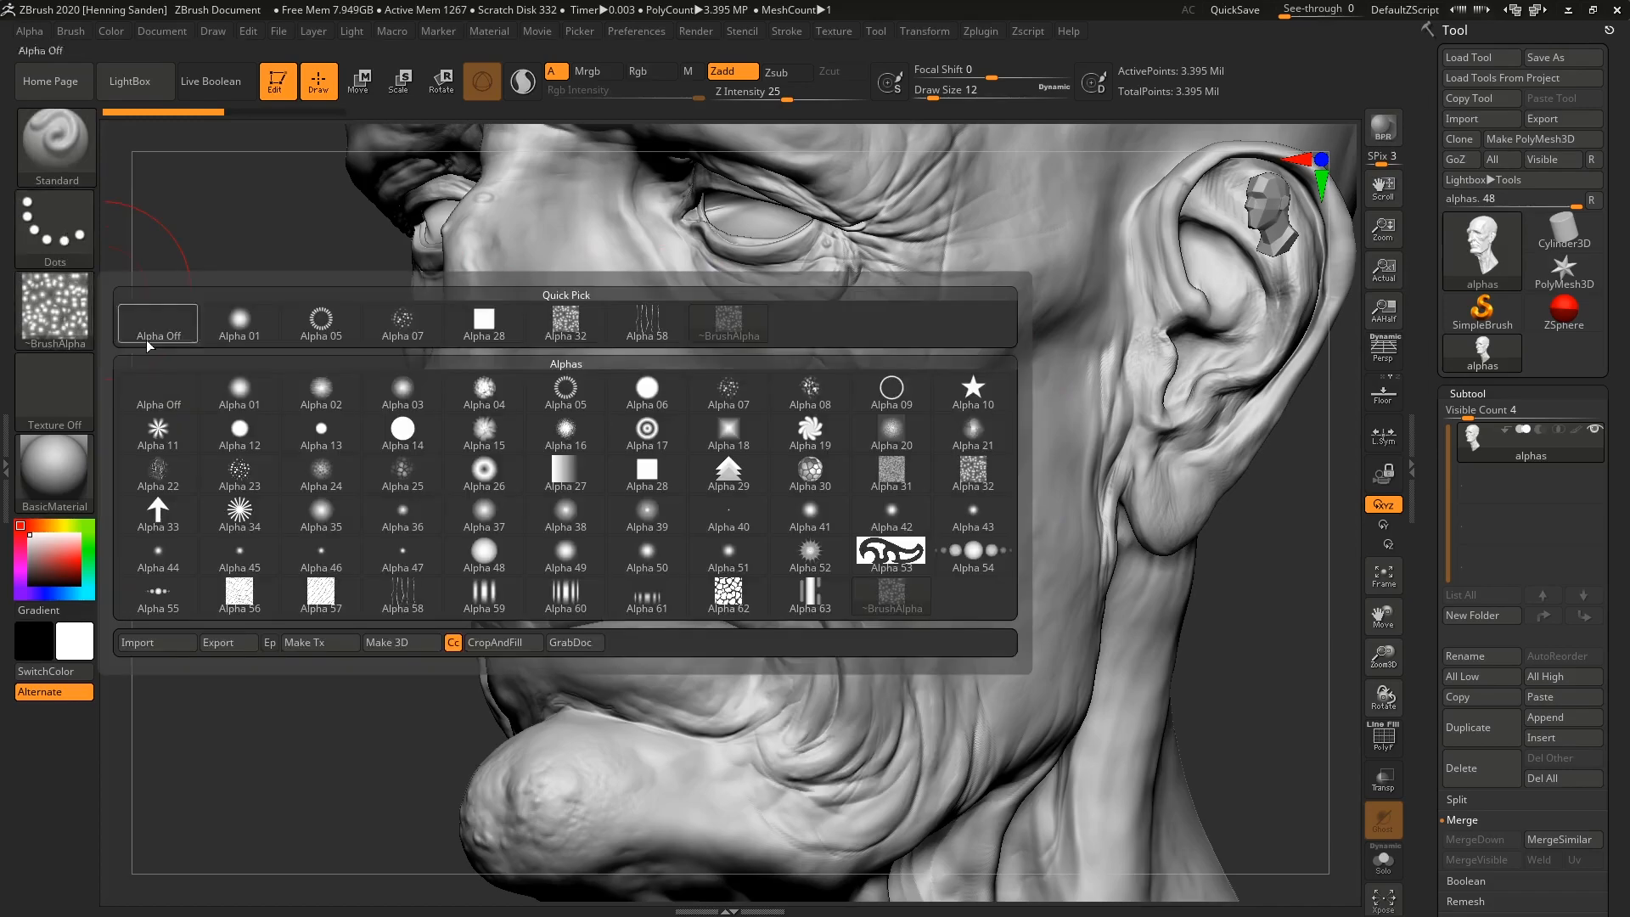
click(720, 604)
drag(1040, 377, 983, 531)
key(s)
drag(982, 516, 997, 515)
key(ctrl+z)
mouse_move(1023, 416)
mouse_down()
mouse_move(918, 657)
mouse_move(817, 399)
mouse_up()
key(ctrl+z)
- Try Alpha 62 across the cheek with larger brushes, up to draw size 33, and undo the strokes
key(s)
drag(965, 454, 952, 454)
mouse_move(1033, 341)
mouse_down()
mouse_move(1029, 394)
mouse_move(942, 620)
mouse_move(764, 399)
mouse_move(976, 764)
mouse_move(1025, 463)
mouse_move(875, 437)
mouse_move(951, 441)
mouse_up()
key(ctrl+z)
key(ctrl+z)
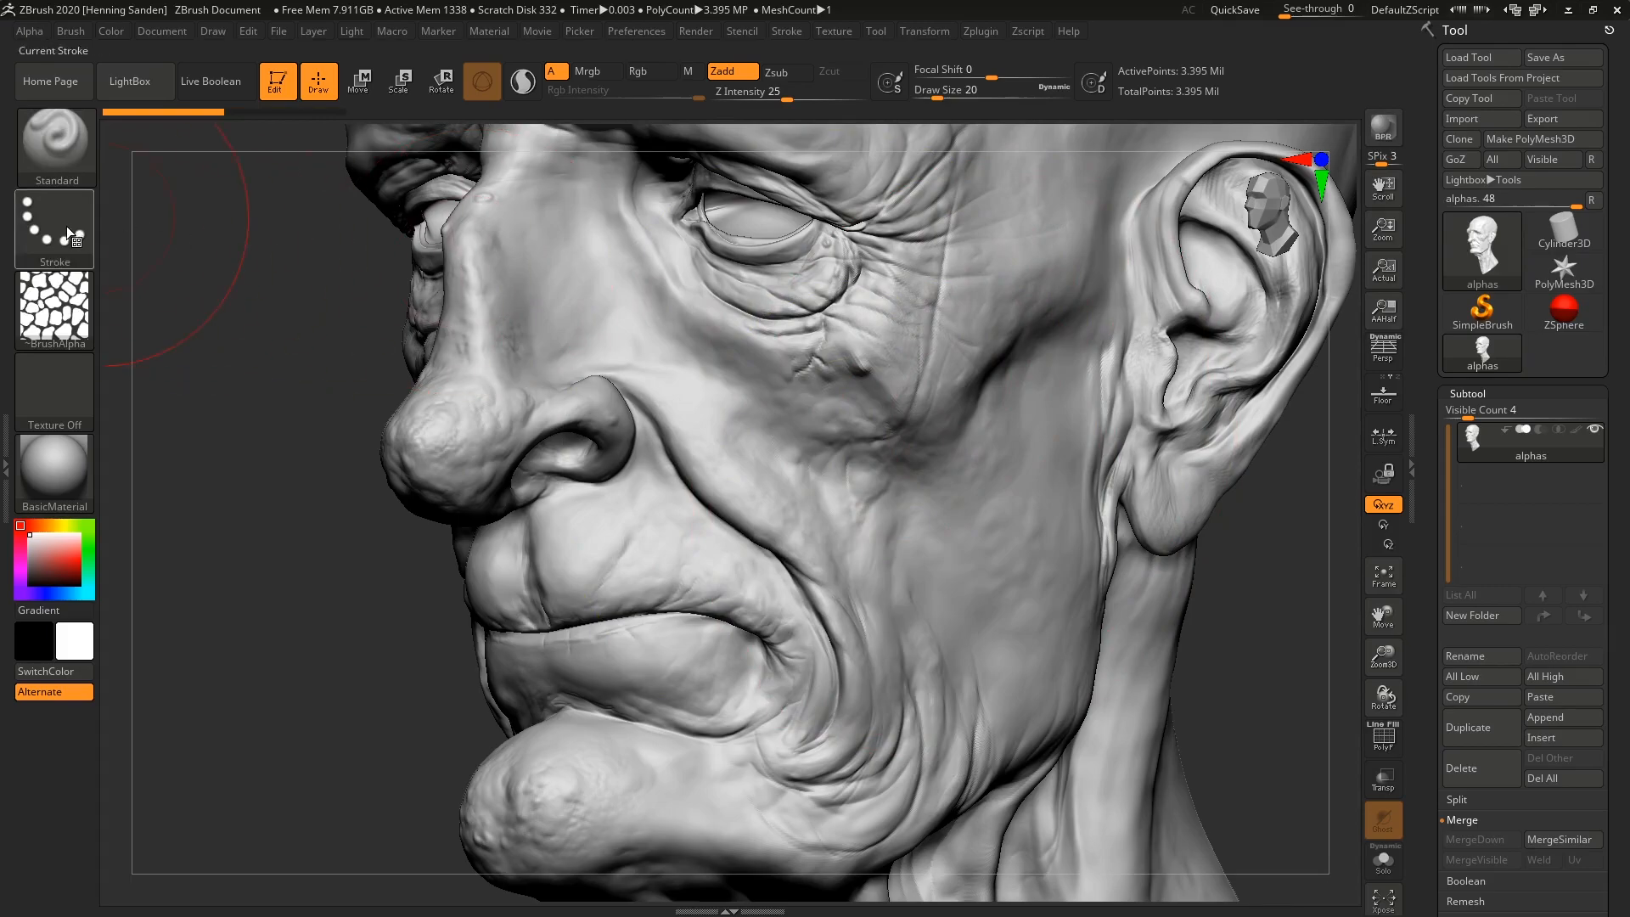
key(s)
mouse_move(1019, 271)
mouse_down()
mouse_move(917, 696)
mouse_move(832, 526)
mouse_move(694, 348)
mouse_up()
key(ctrl+z)
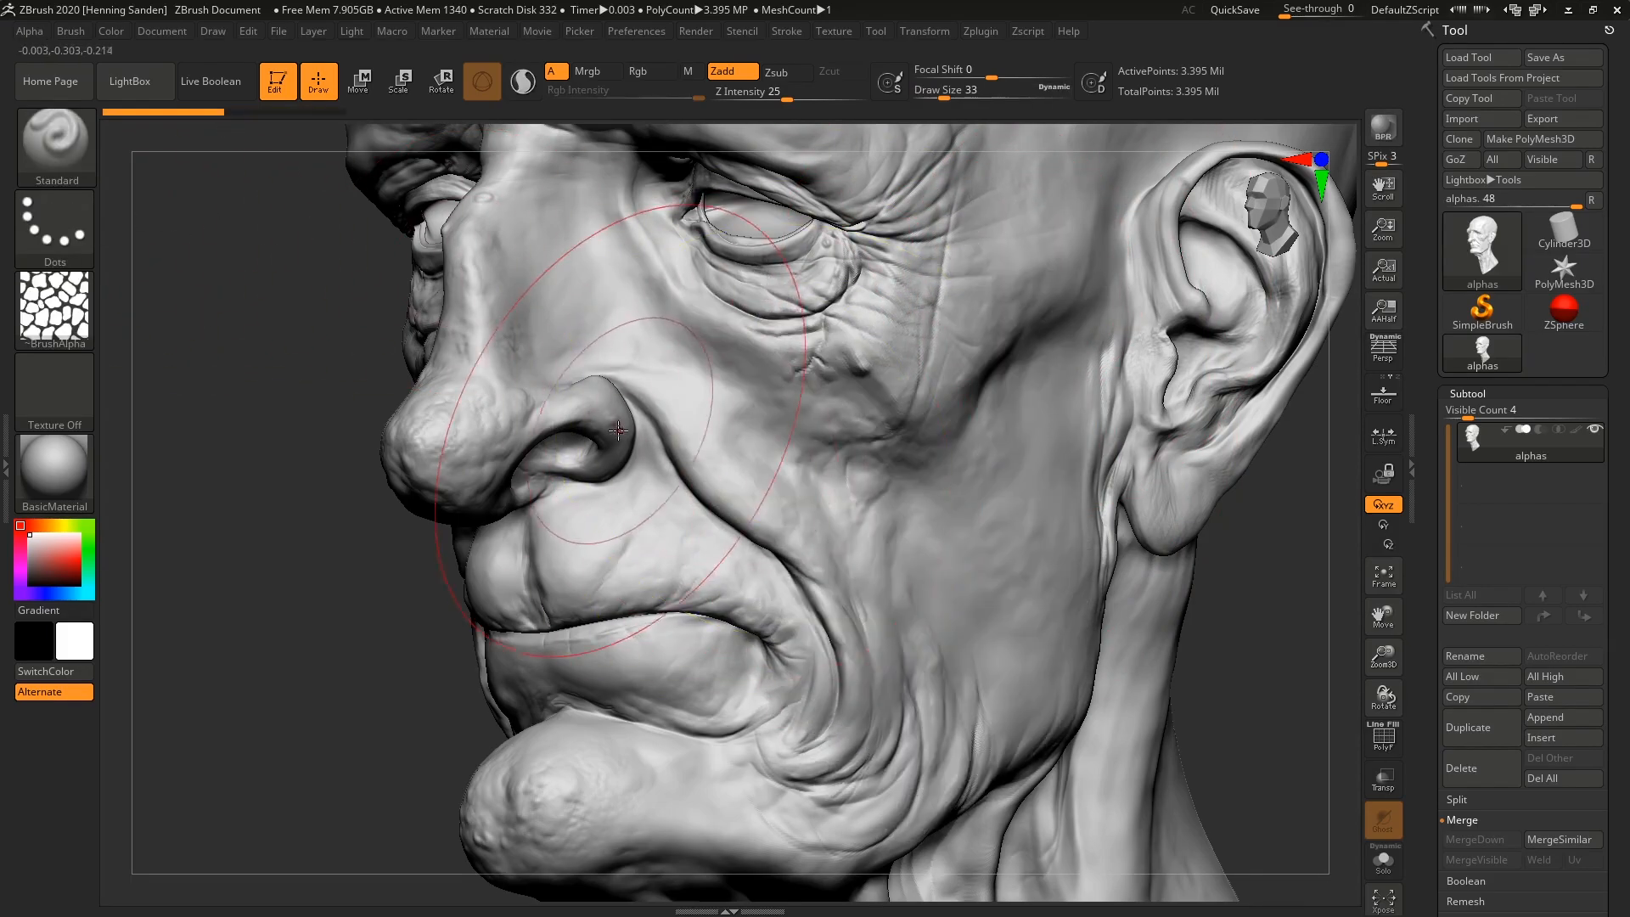
- Set the stroke type to Spray and try the scale pattern over the cheek and jaw
ctrl+right_drag(890, 452, 862, 408)
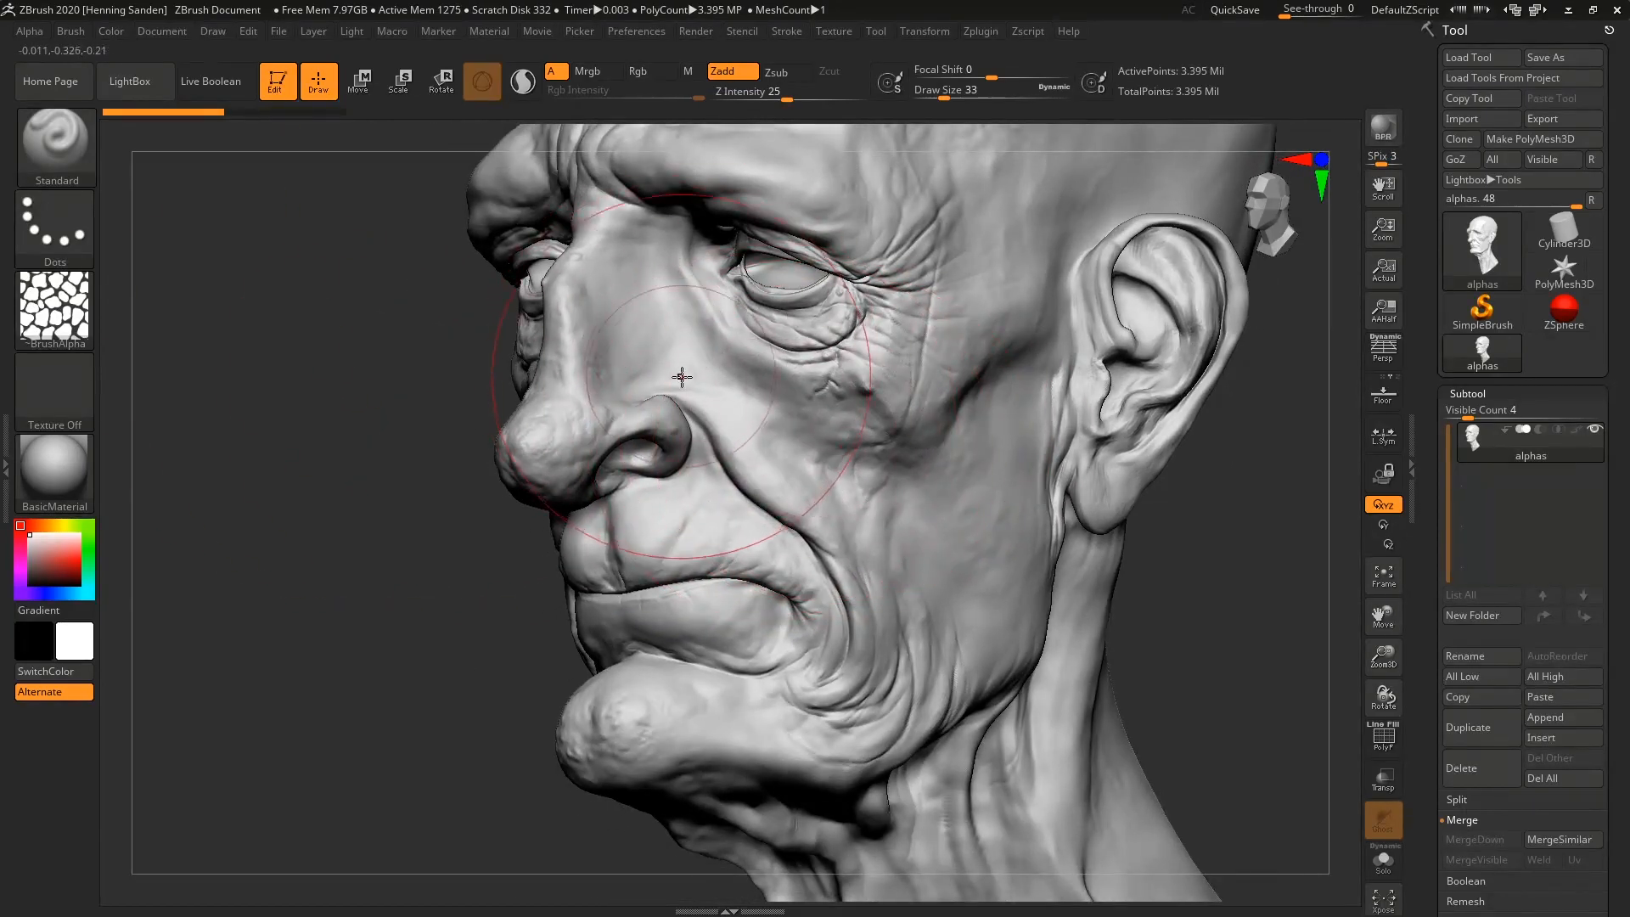
click(56, 236)
mouse_move(159, 247)
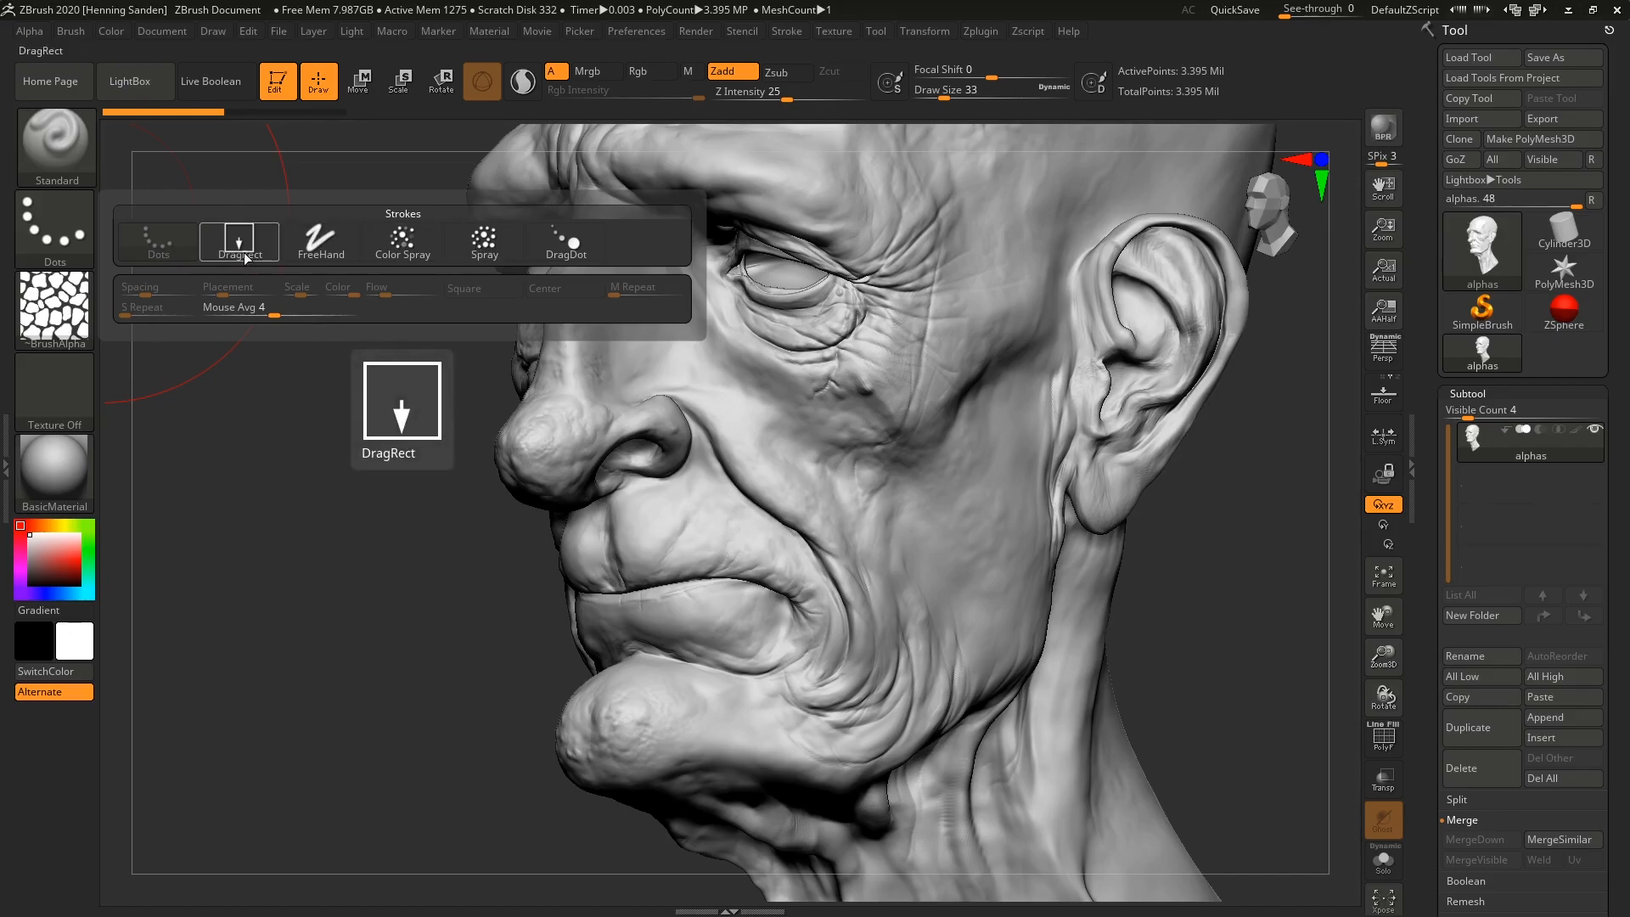
click(483, 242)
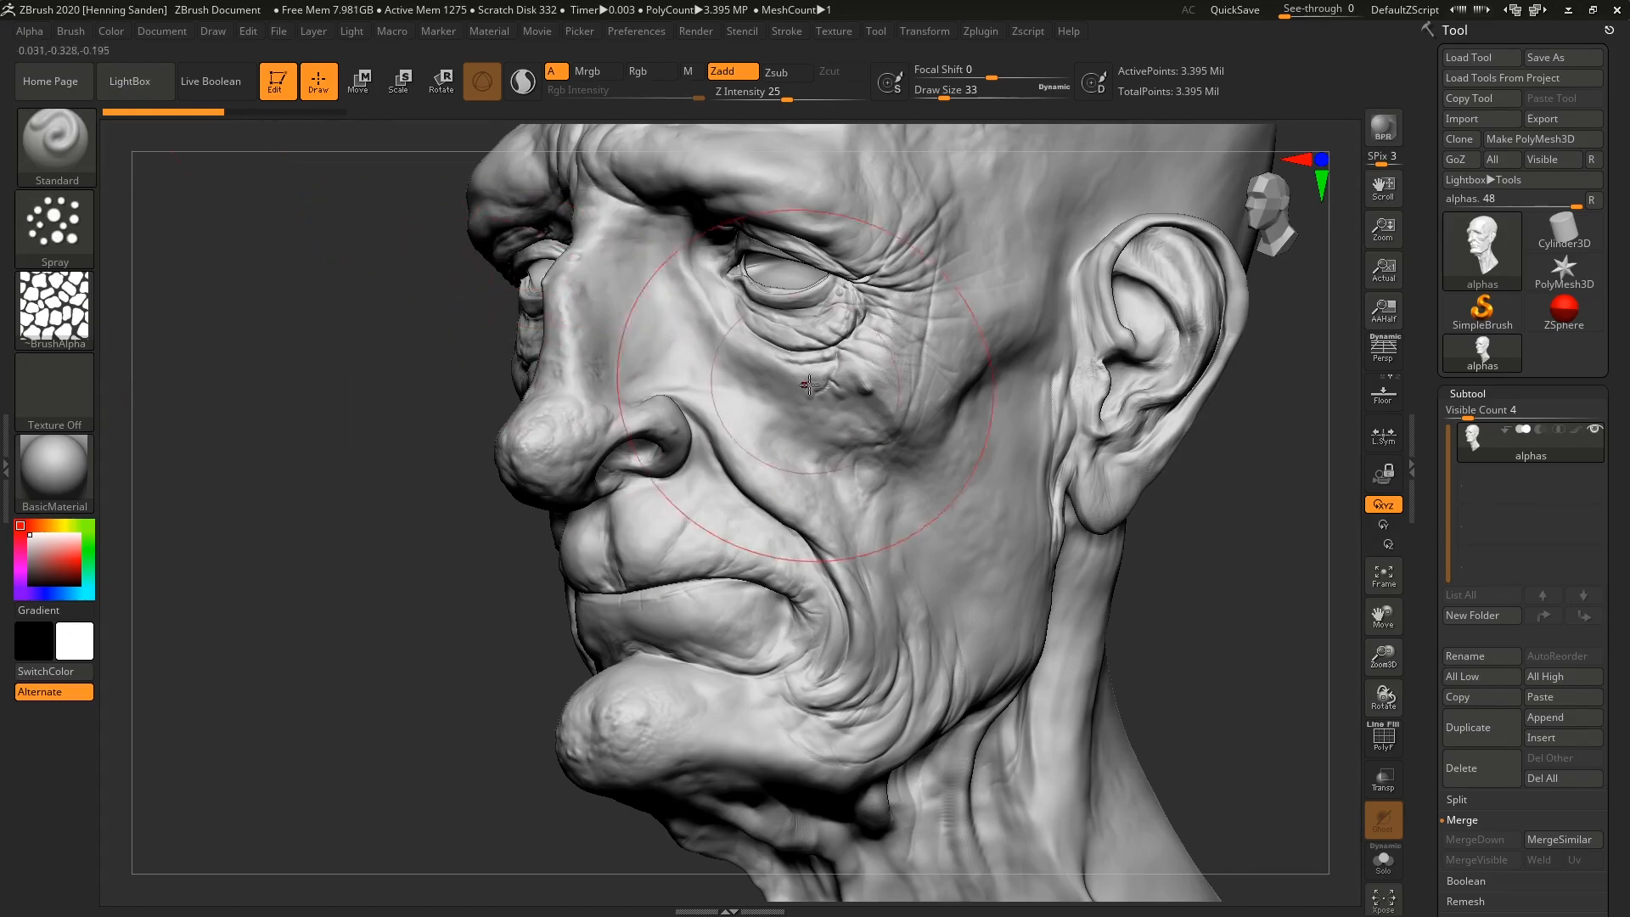
mouse_move(915, 390)
mouse_down()
mouse_move(951, 458)
mouse_move(820, 511)
mouse_move(946, 410)
mouse_move(900, 492)
mouse_move(950, 552)
mouse_up()
key(ctrl+z)
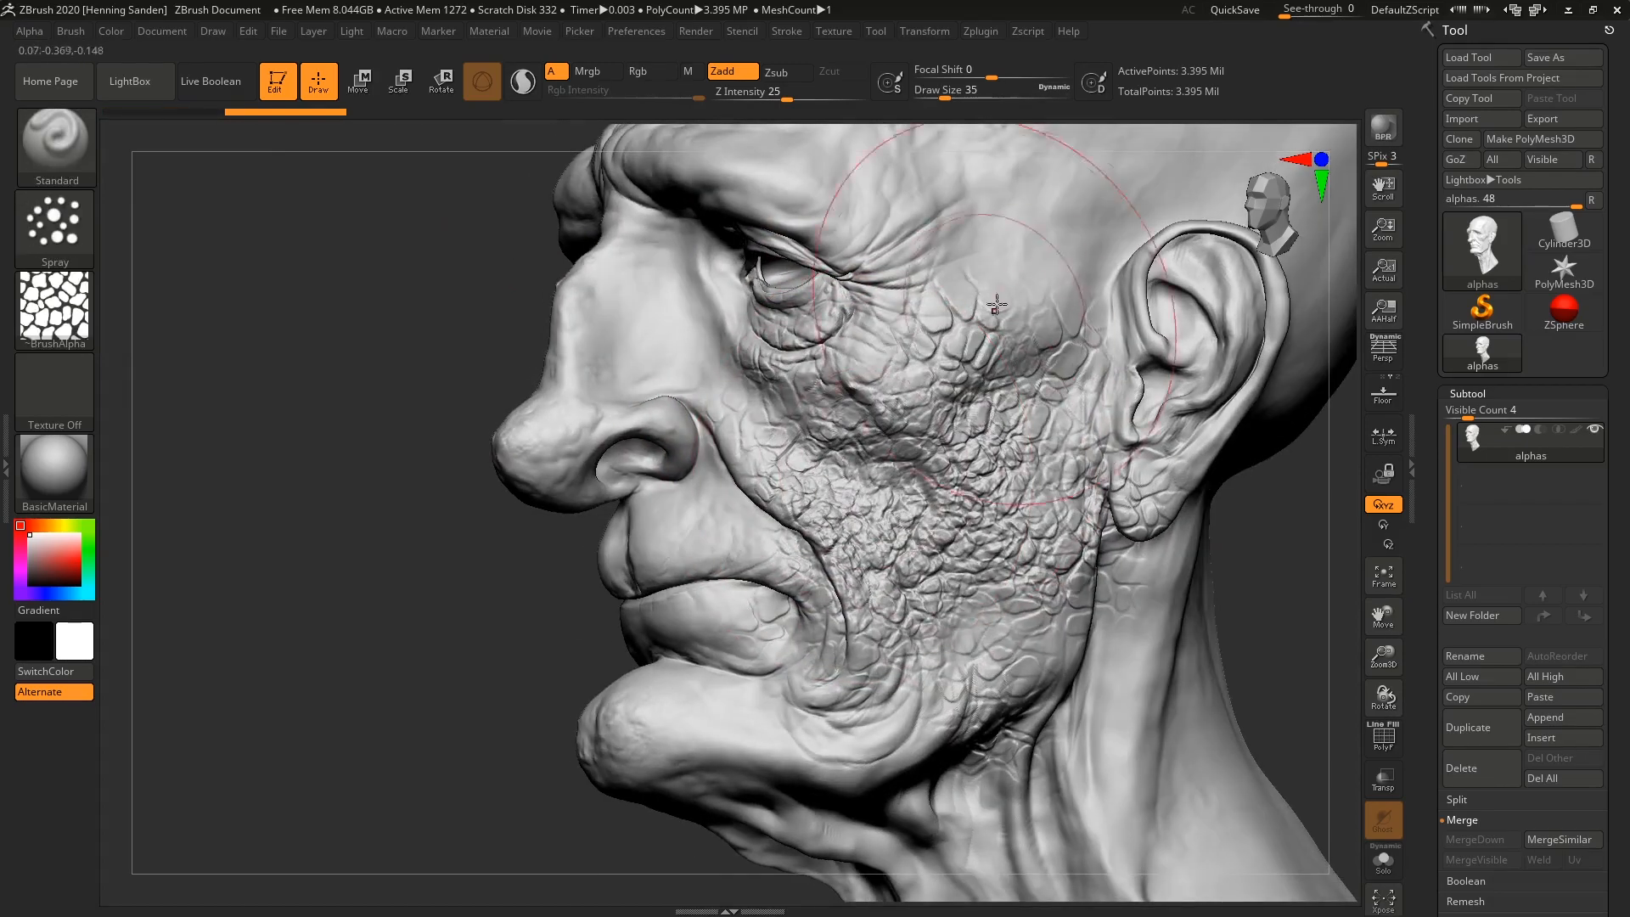
- Try the Spray pattern over the temple and scalp, undo all sprayed scales, and set Z Intensity to 10
drag(1019, 255, 892, 212)
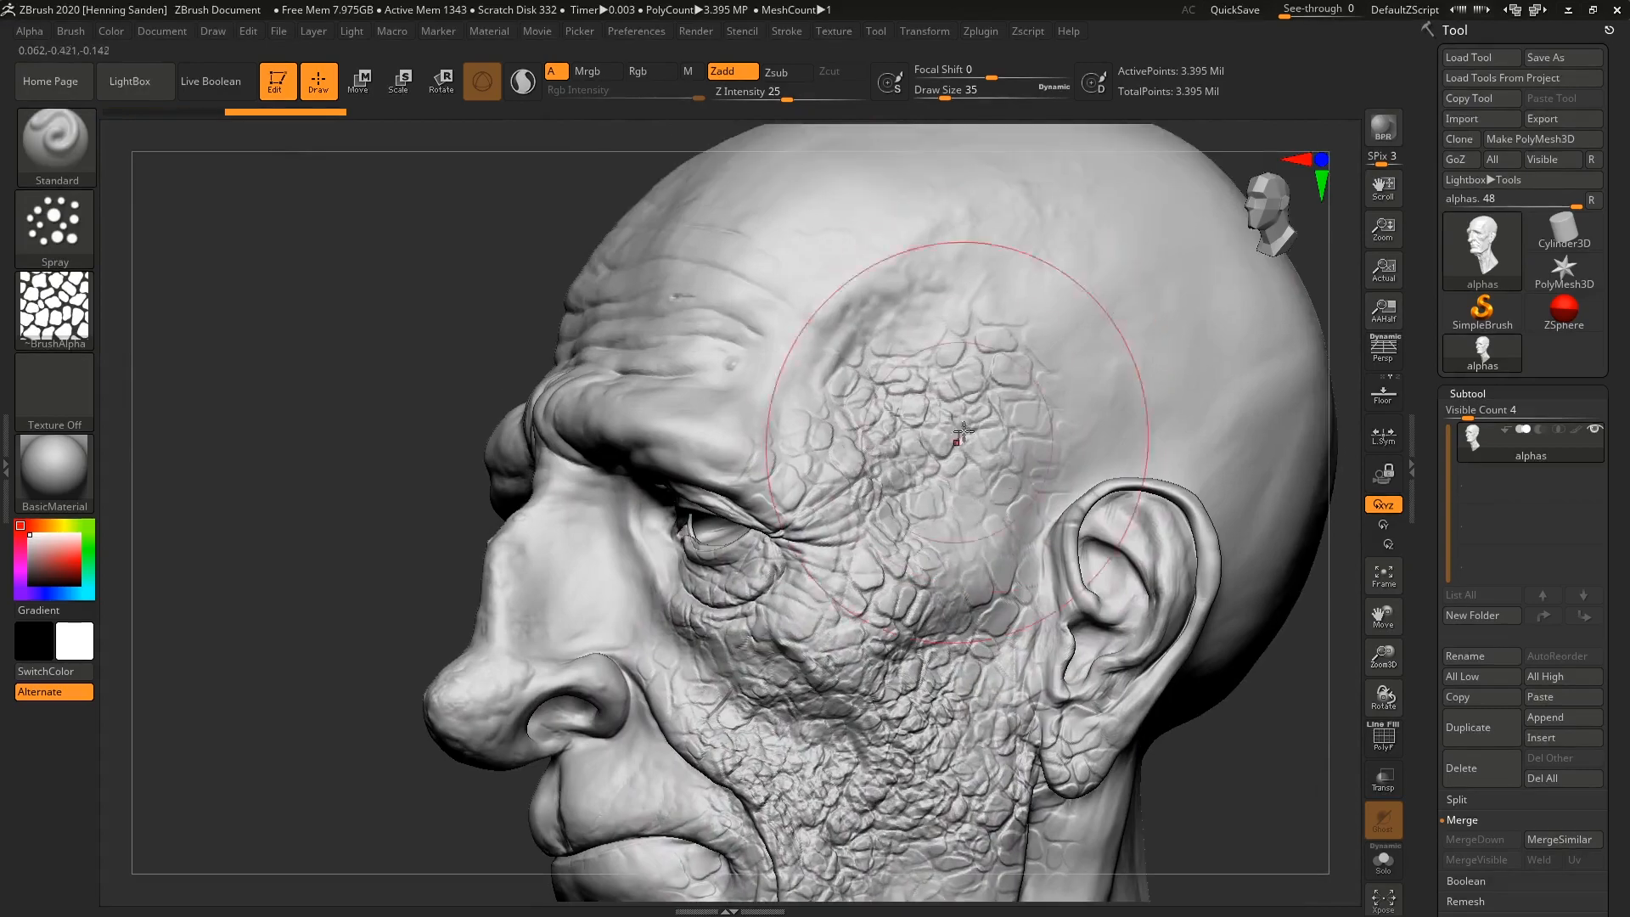
mouse_move(977, 187)
mouse_down()
mouse_move(820, 253)
mouse_move(730, 339)
mouse_up()
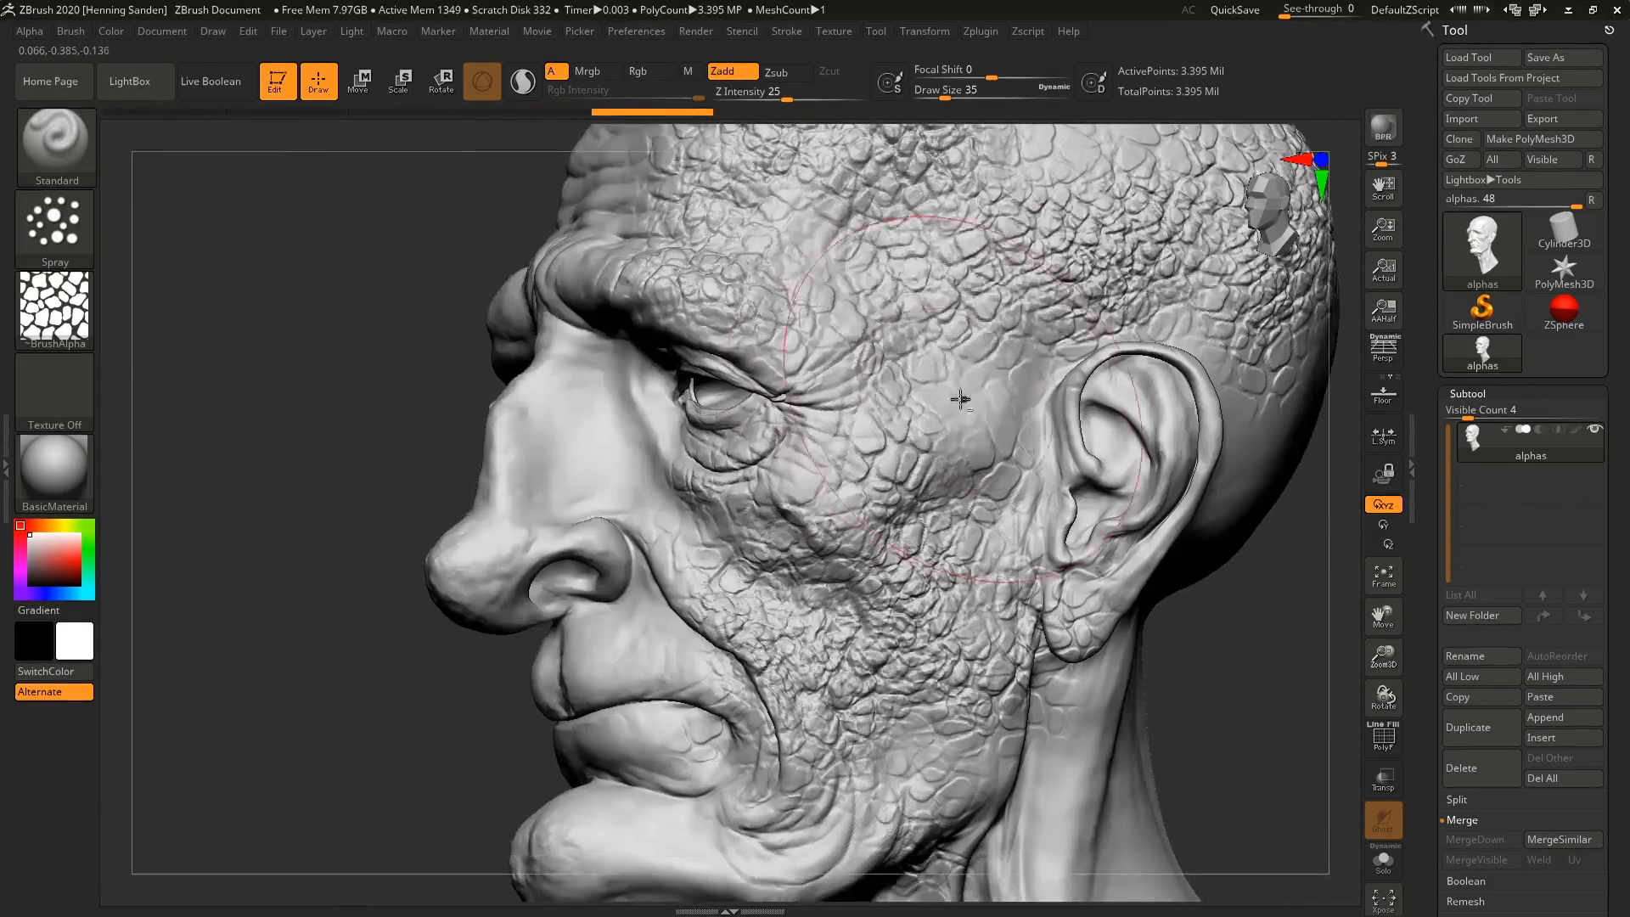
key(ctrl)
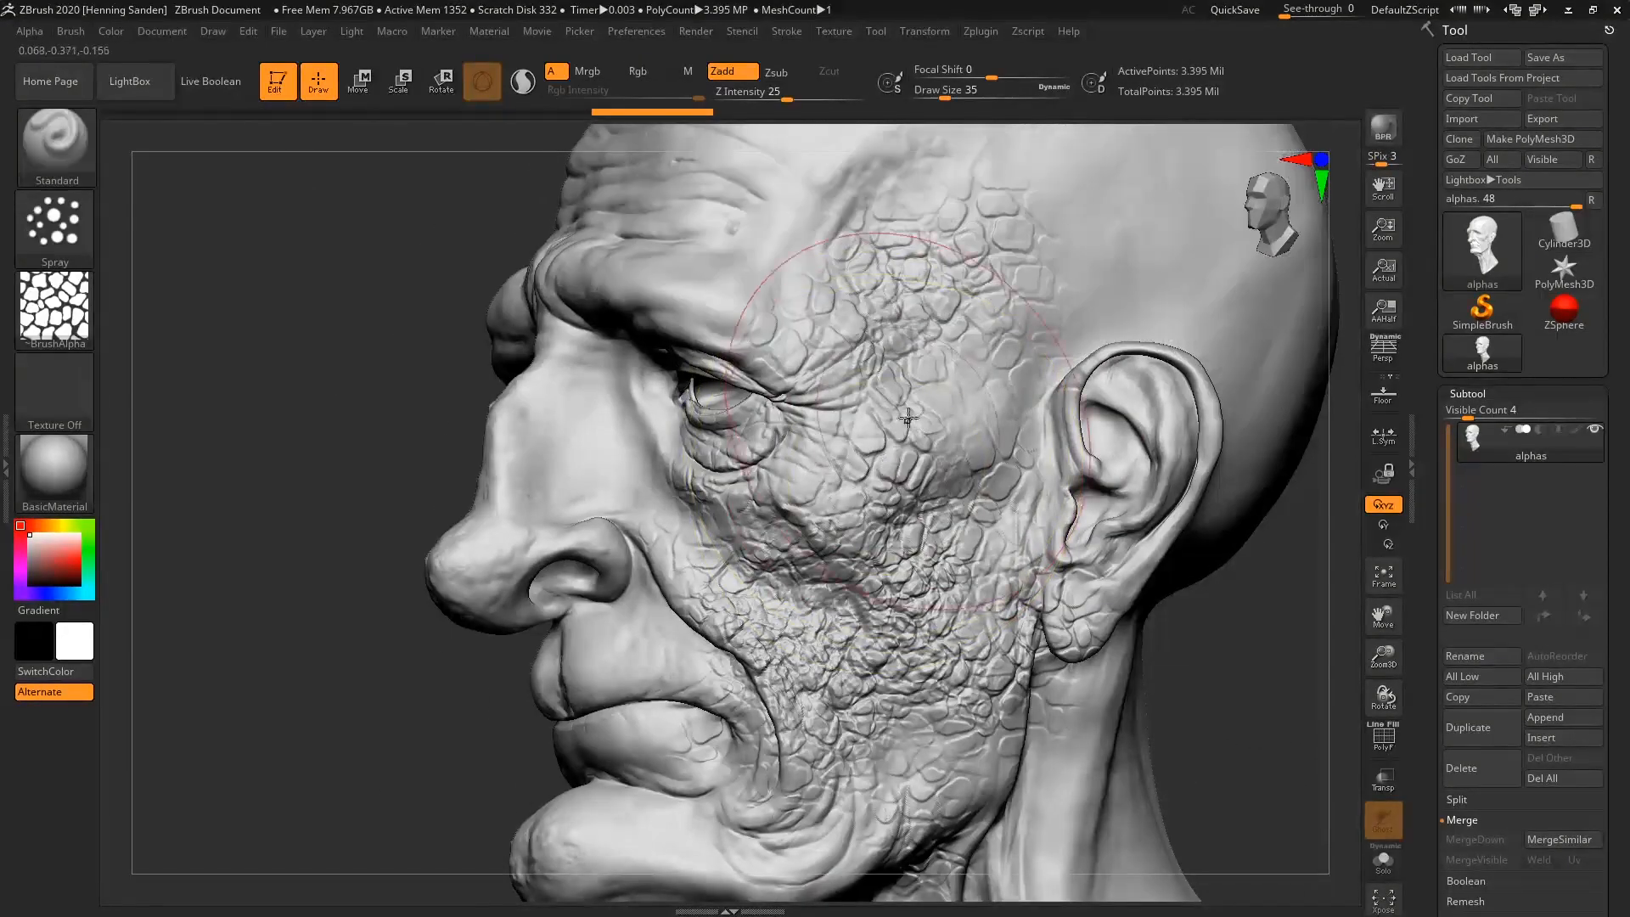
key(ctrl+z)
drag(785, 95, 759, 95)
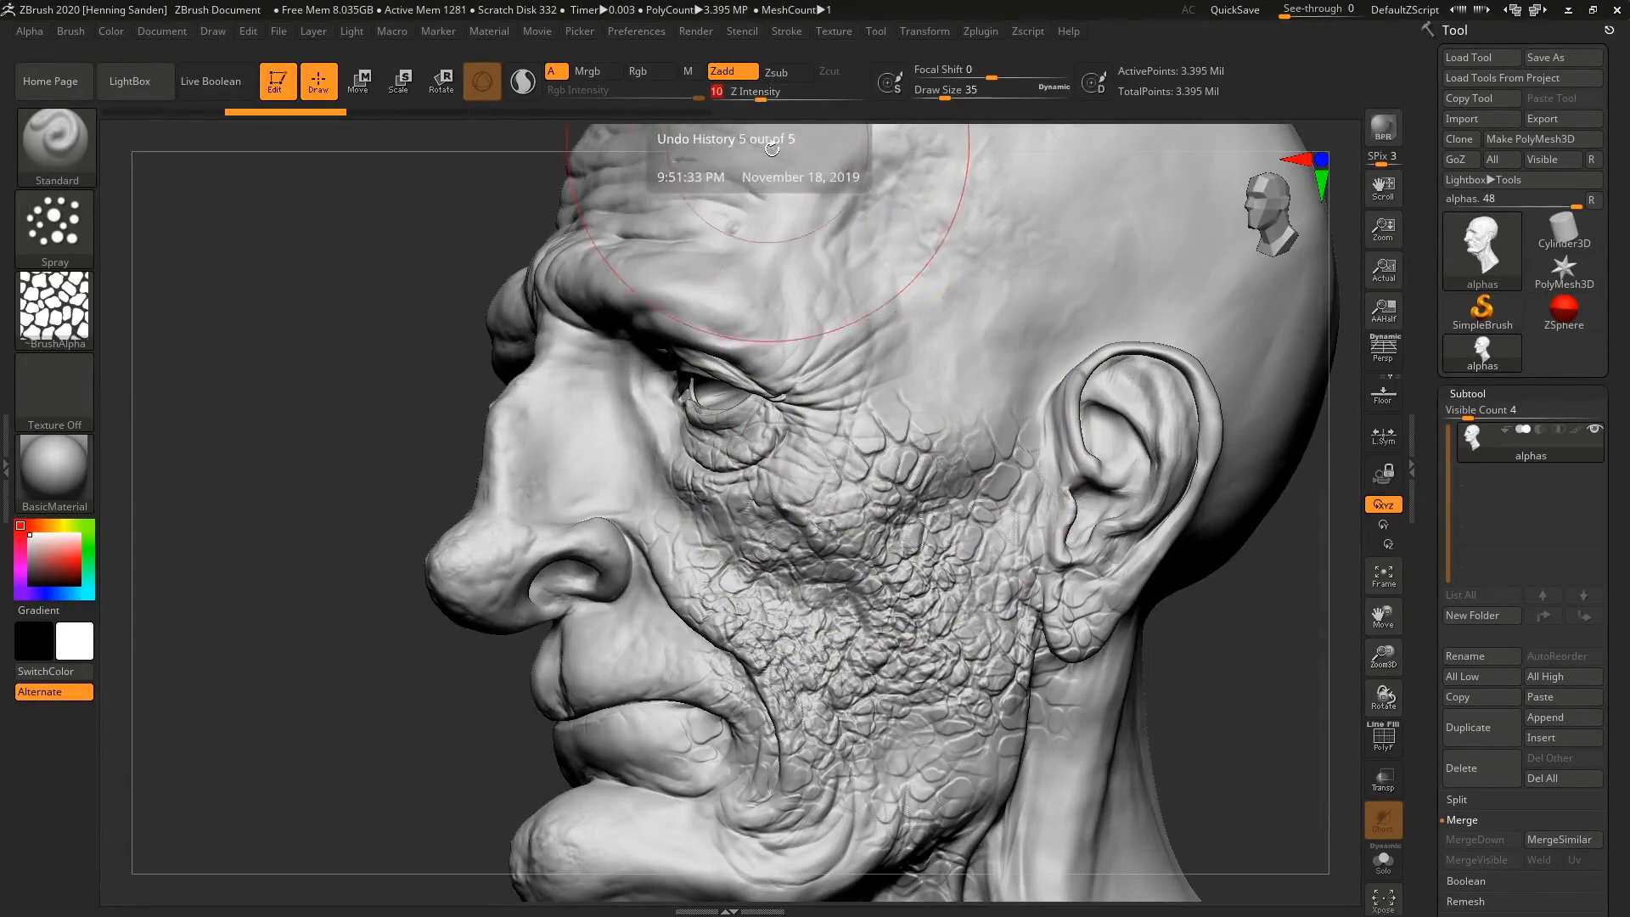
key(ctrl+z)
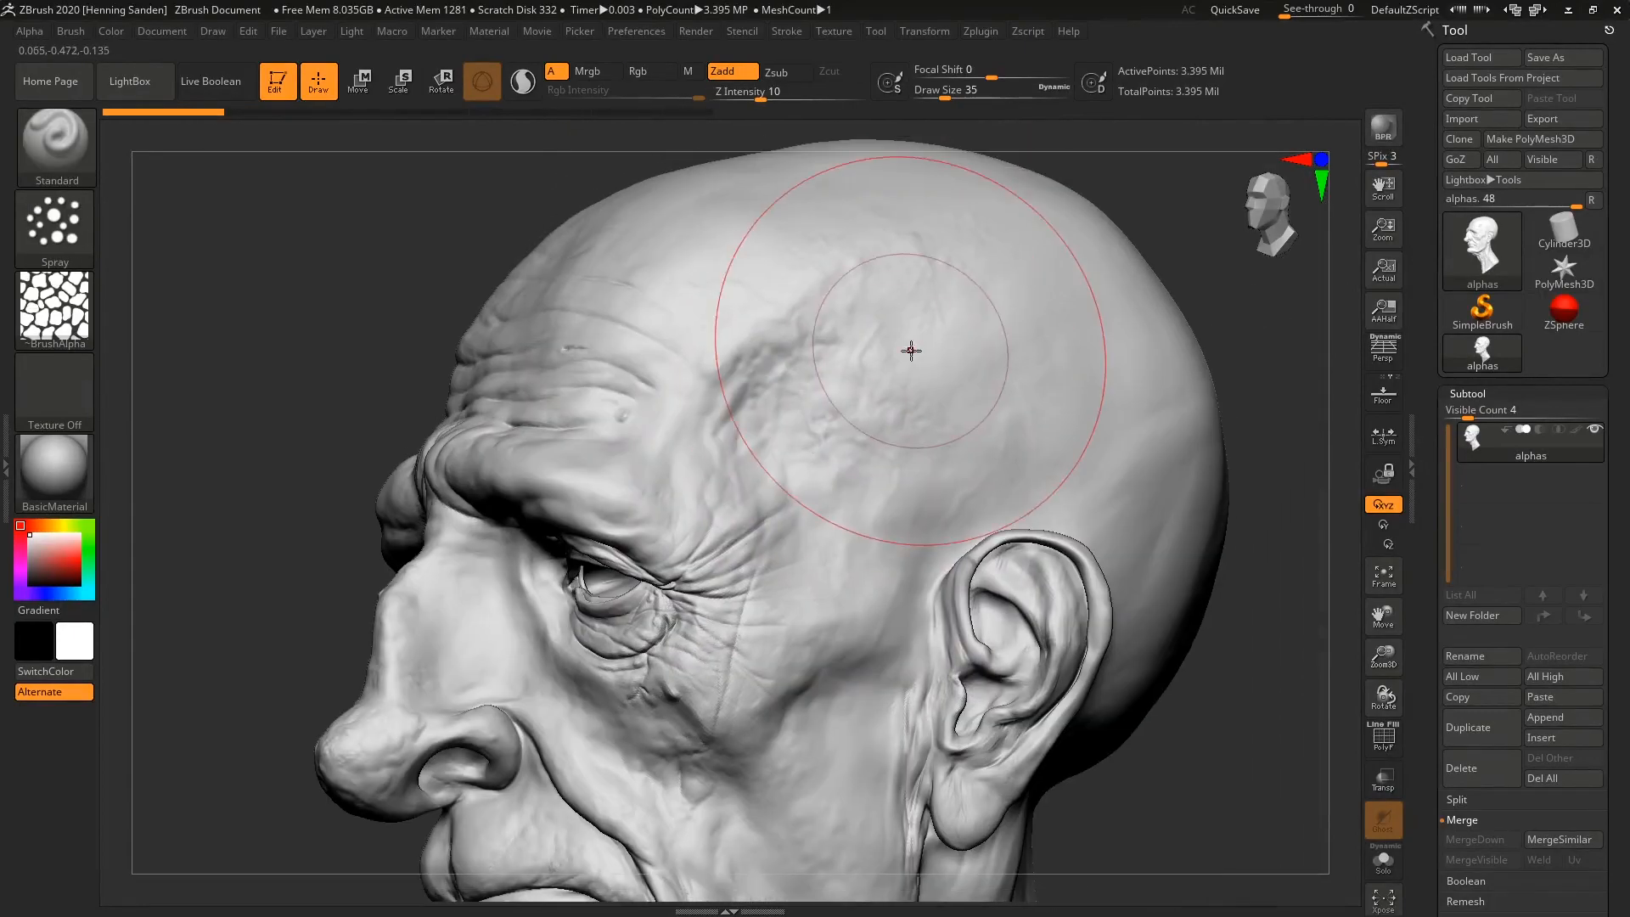
- Test the fainter Spray pattern on the temple and cheek, reducing the draw size to 16, and undo the strokes
drag(910, 345, 874, 526)
drag(747, 399, 814, 382)
mouse_move(849, 764)
mouse_down()
mouse_move(710, 642)
mouse_move(722, 713)
mouse_up()
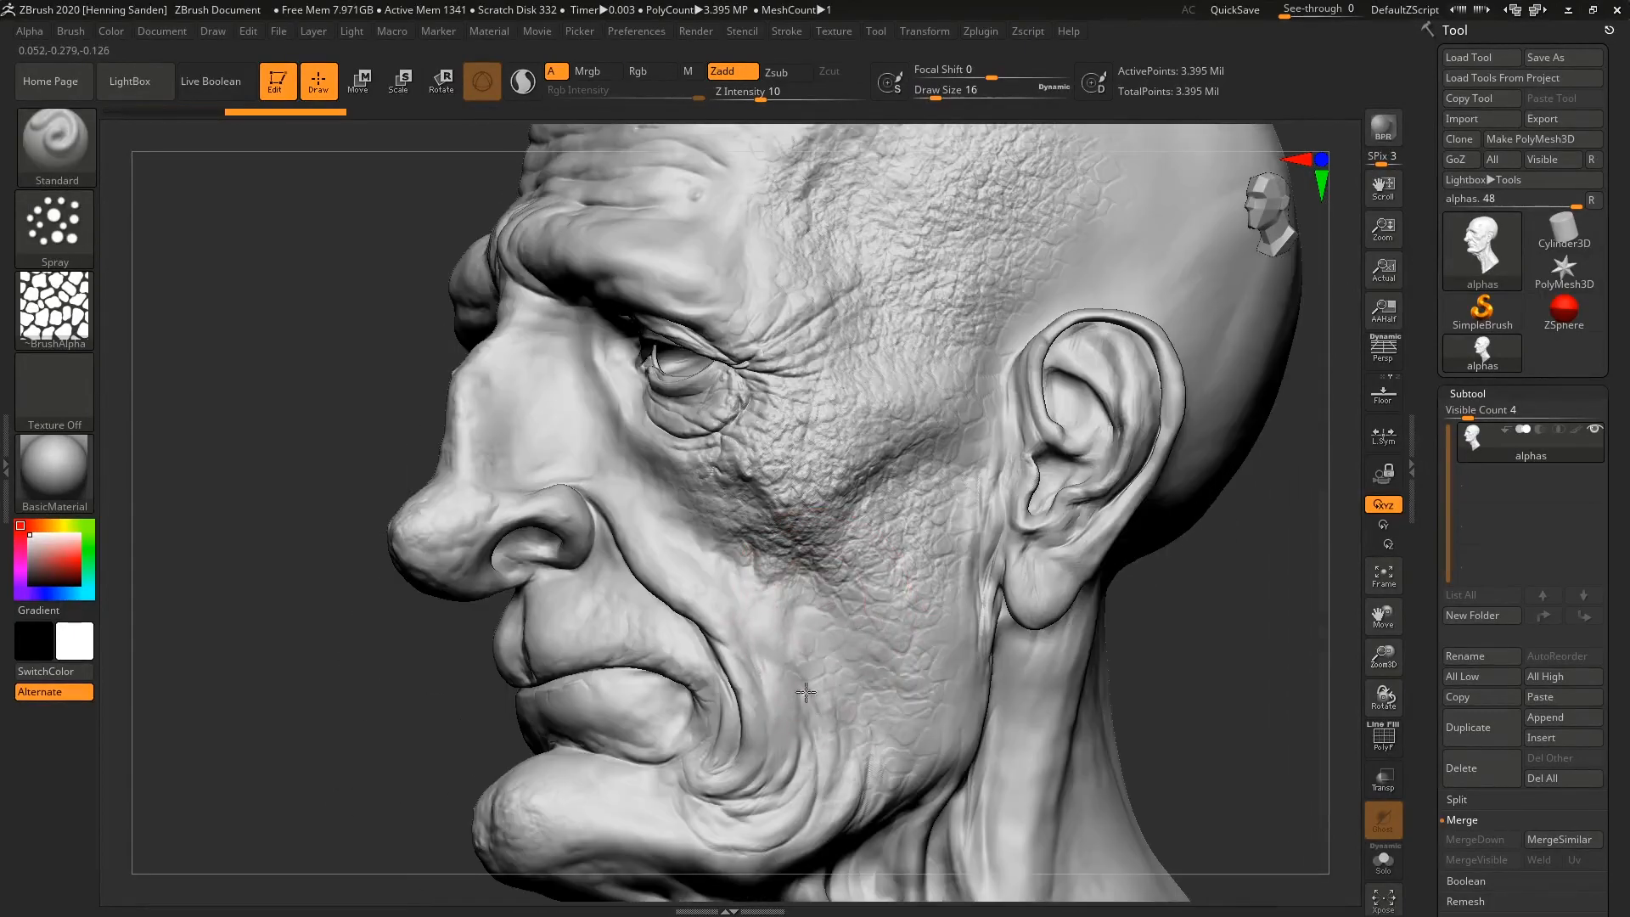
mouse_move(849, 594)
mouse_down()
mouse_move(764, 679)
mouse_move(766, 770)
mouse_up()
key(ctrl+z)
key(ctrl+z)
key(ctrl+z)
key(ctrl+z)
key(ctrl+z)
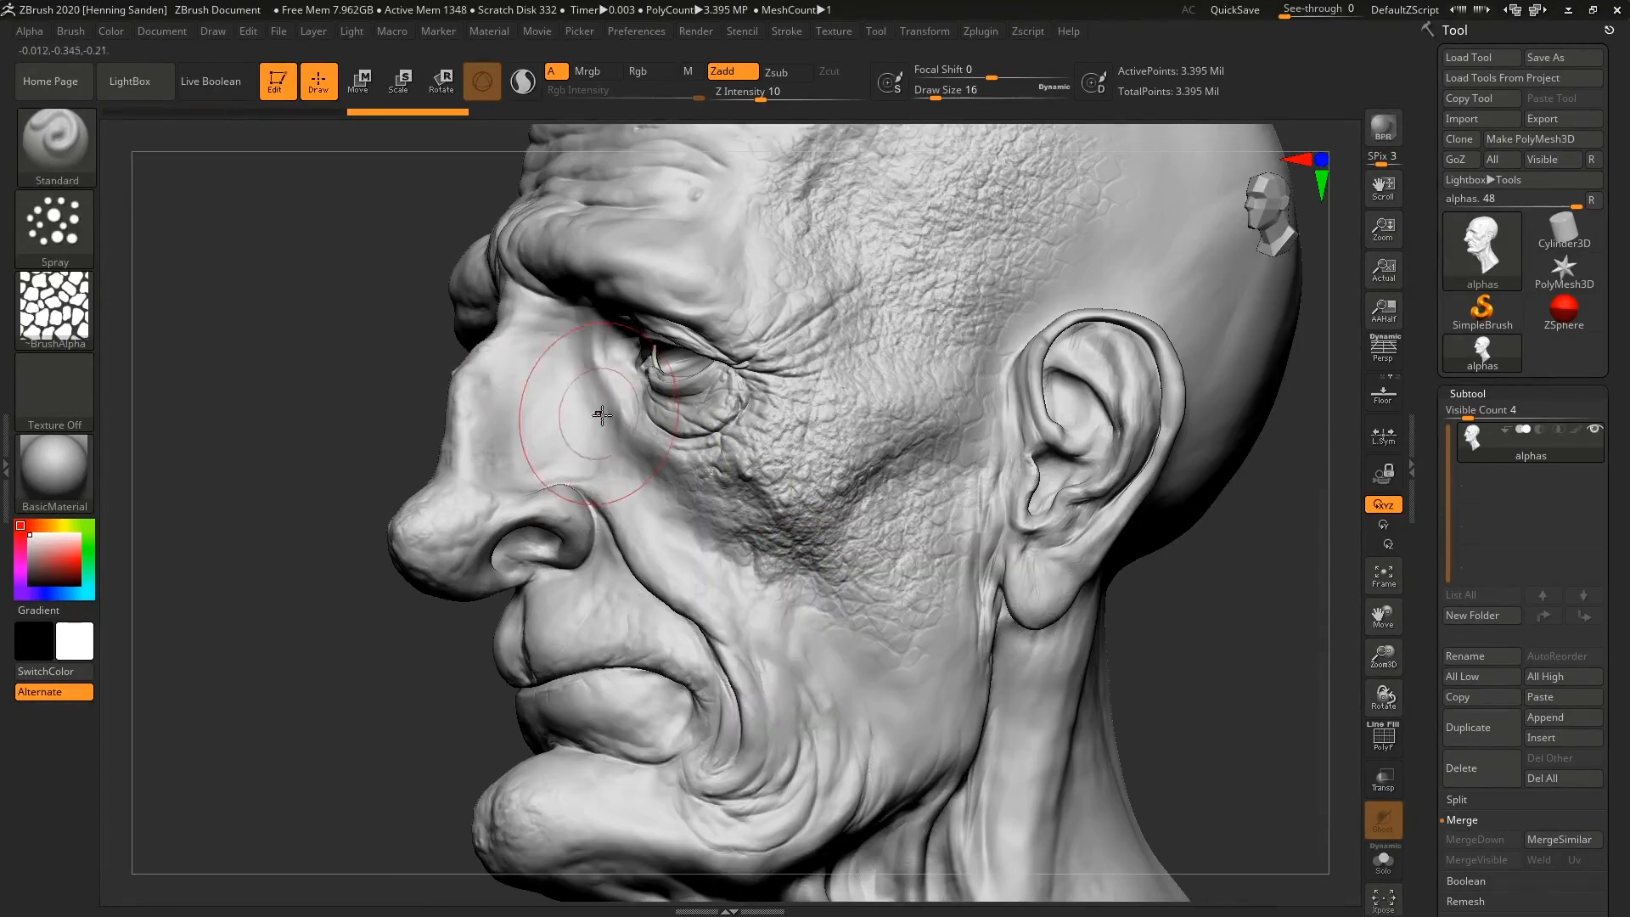
- Set the stroke type to DragRect and stamp soft-edged scale patches on the cheek and temple
click(62, 229)
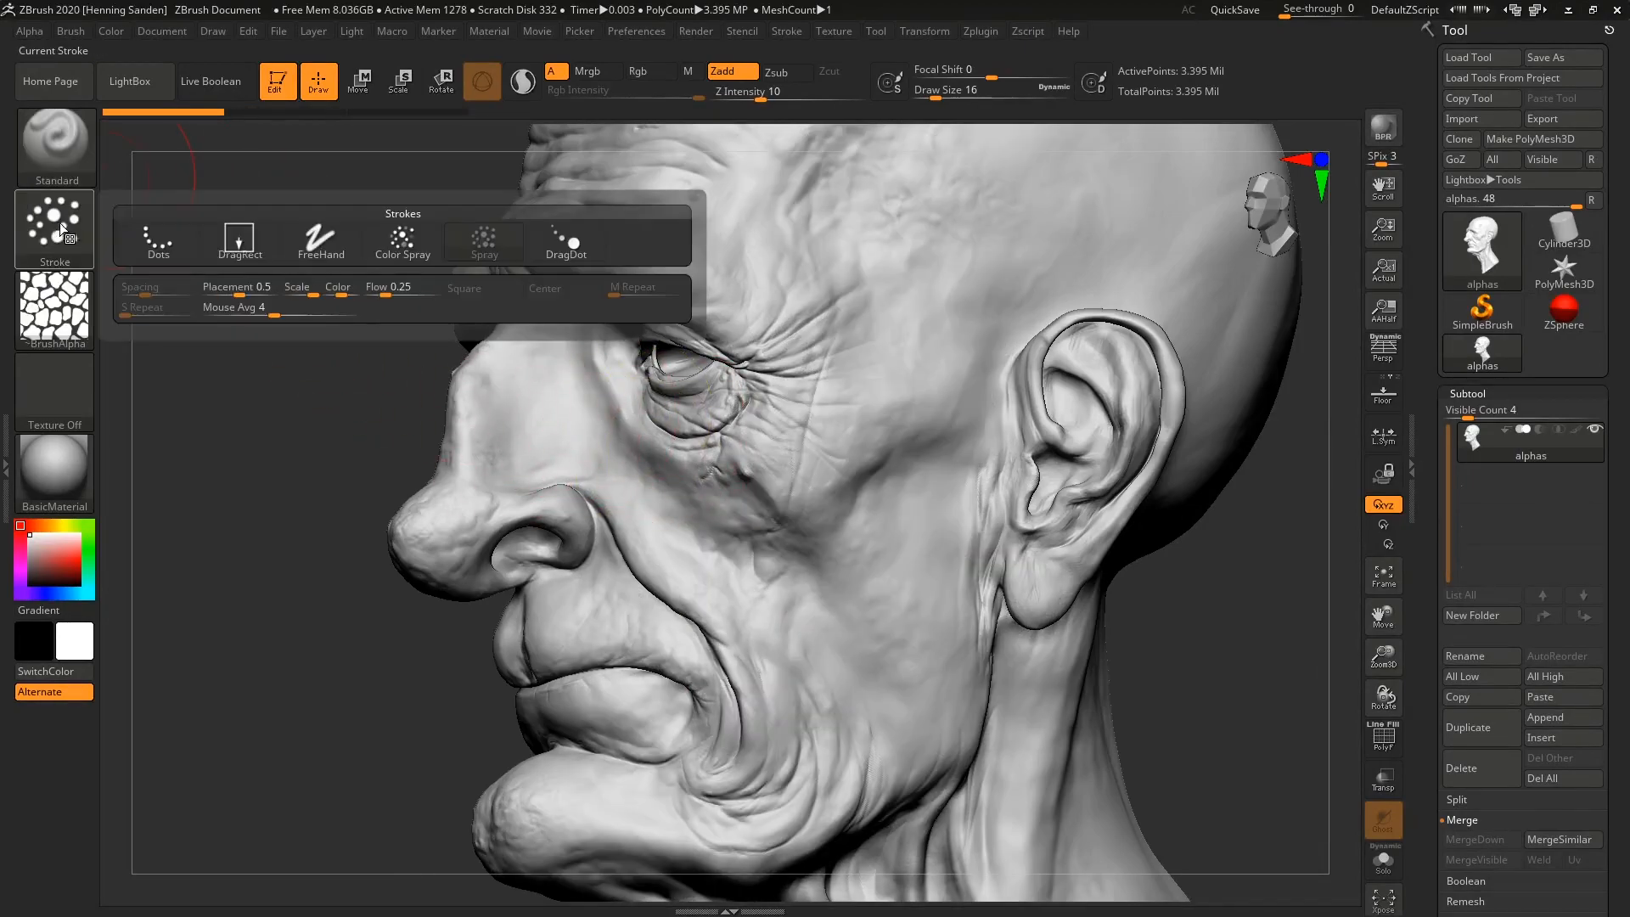
click(265, 246)
drag(938, 442, 940, 441)
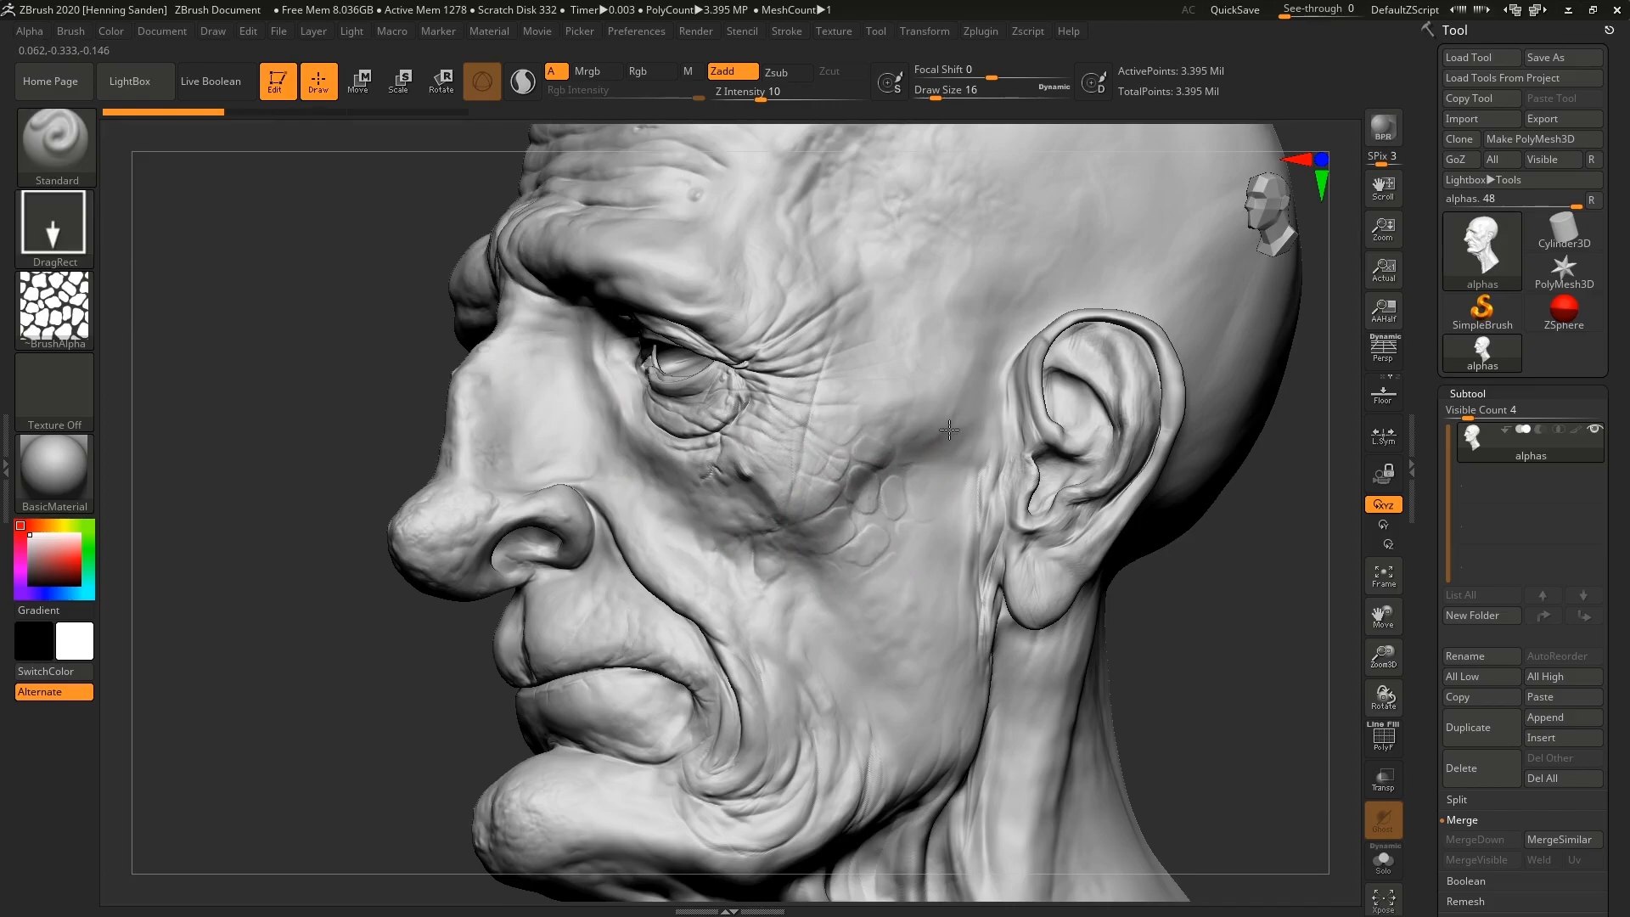
alt+right_drag(913, 397, 831, 548)
right_drag(828, 472, 802, 477)
drag(824, 446, 907, 364)
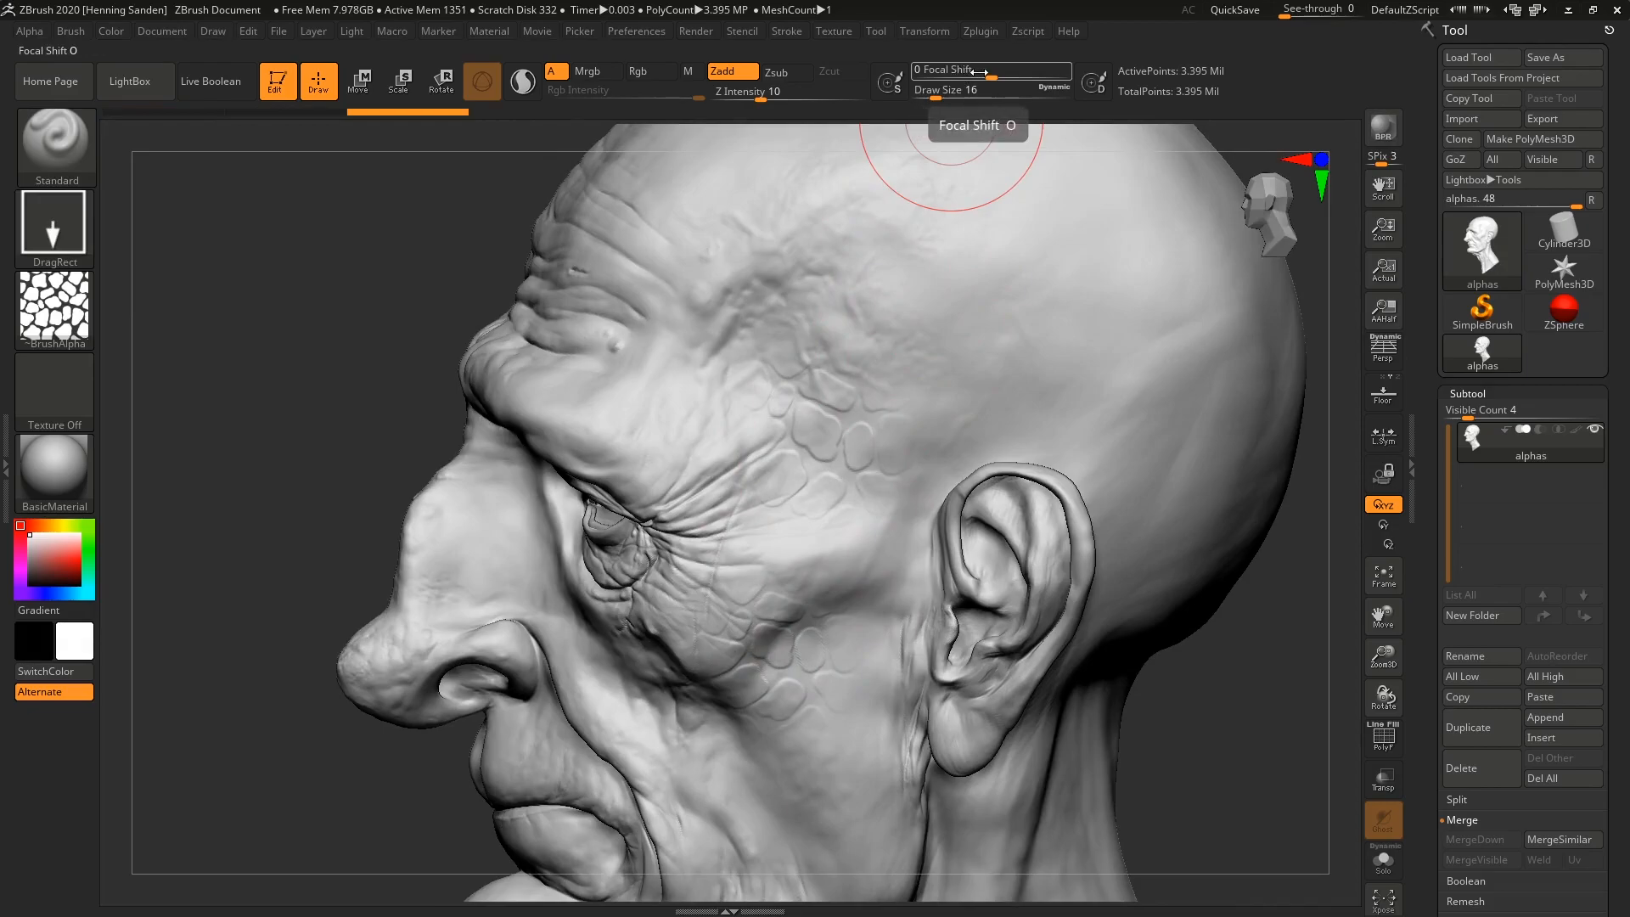
- Set Focal Shift to -100 and stamp three overlapping hard-edged scale patches on the side of the head above the ear
drag(980, 72, 915, 73)
drag(874, 320, 923, 205)
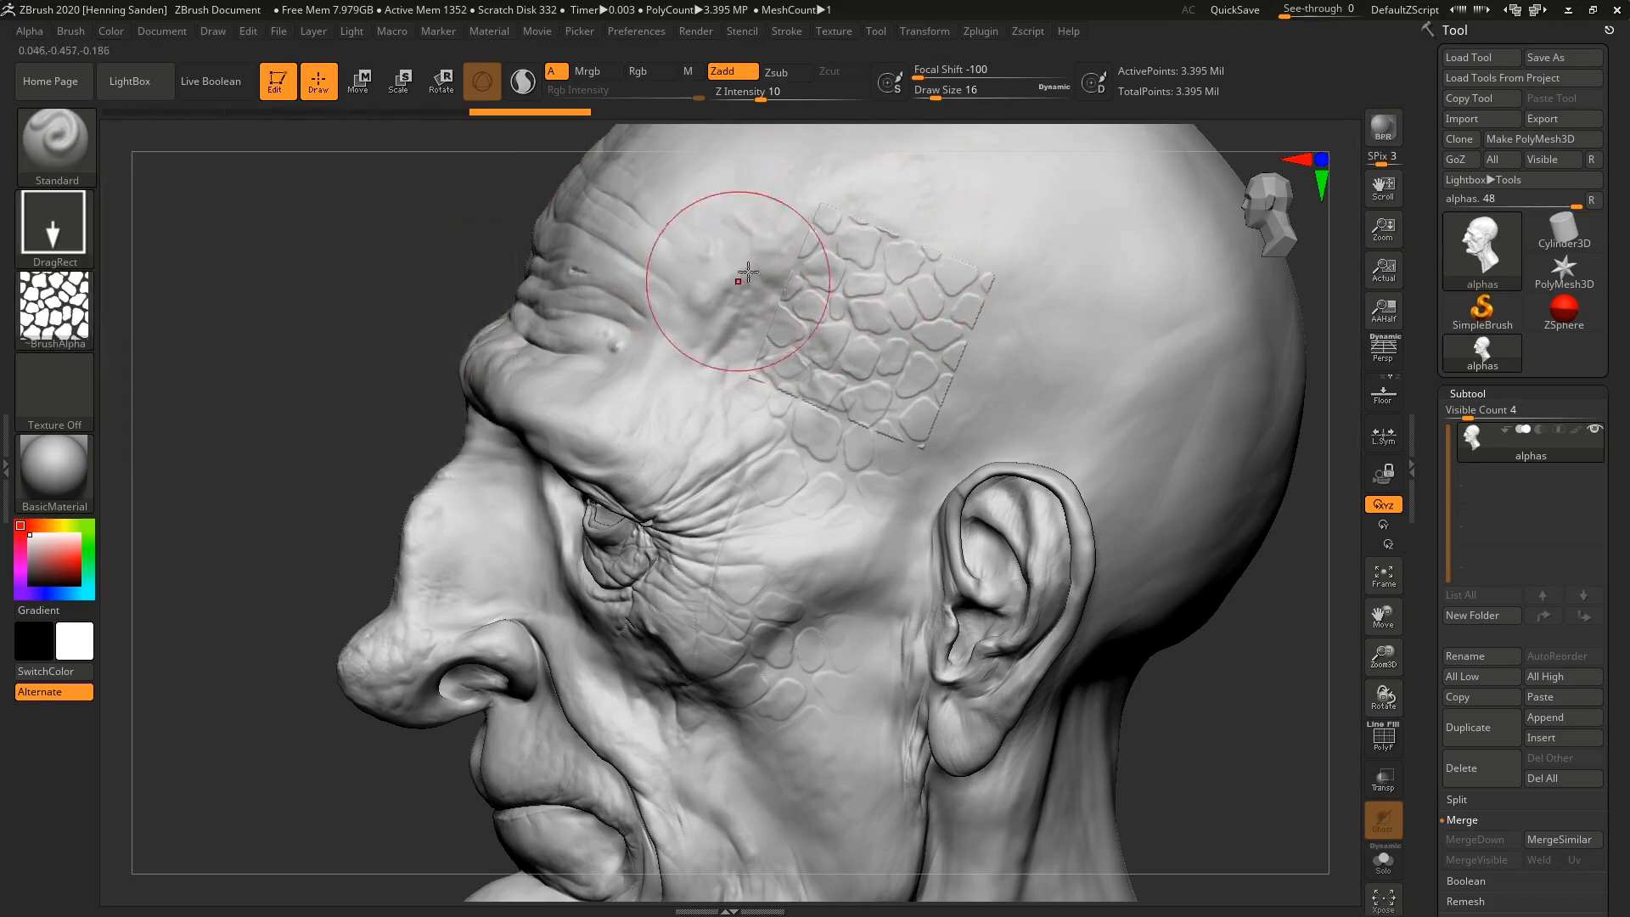
alt+right_drag(823, 250, 797, 360)
alt+right_drag(889, 403, 942, 342)
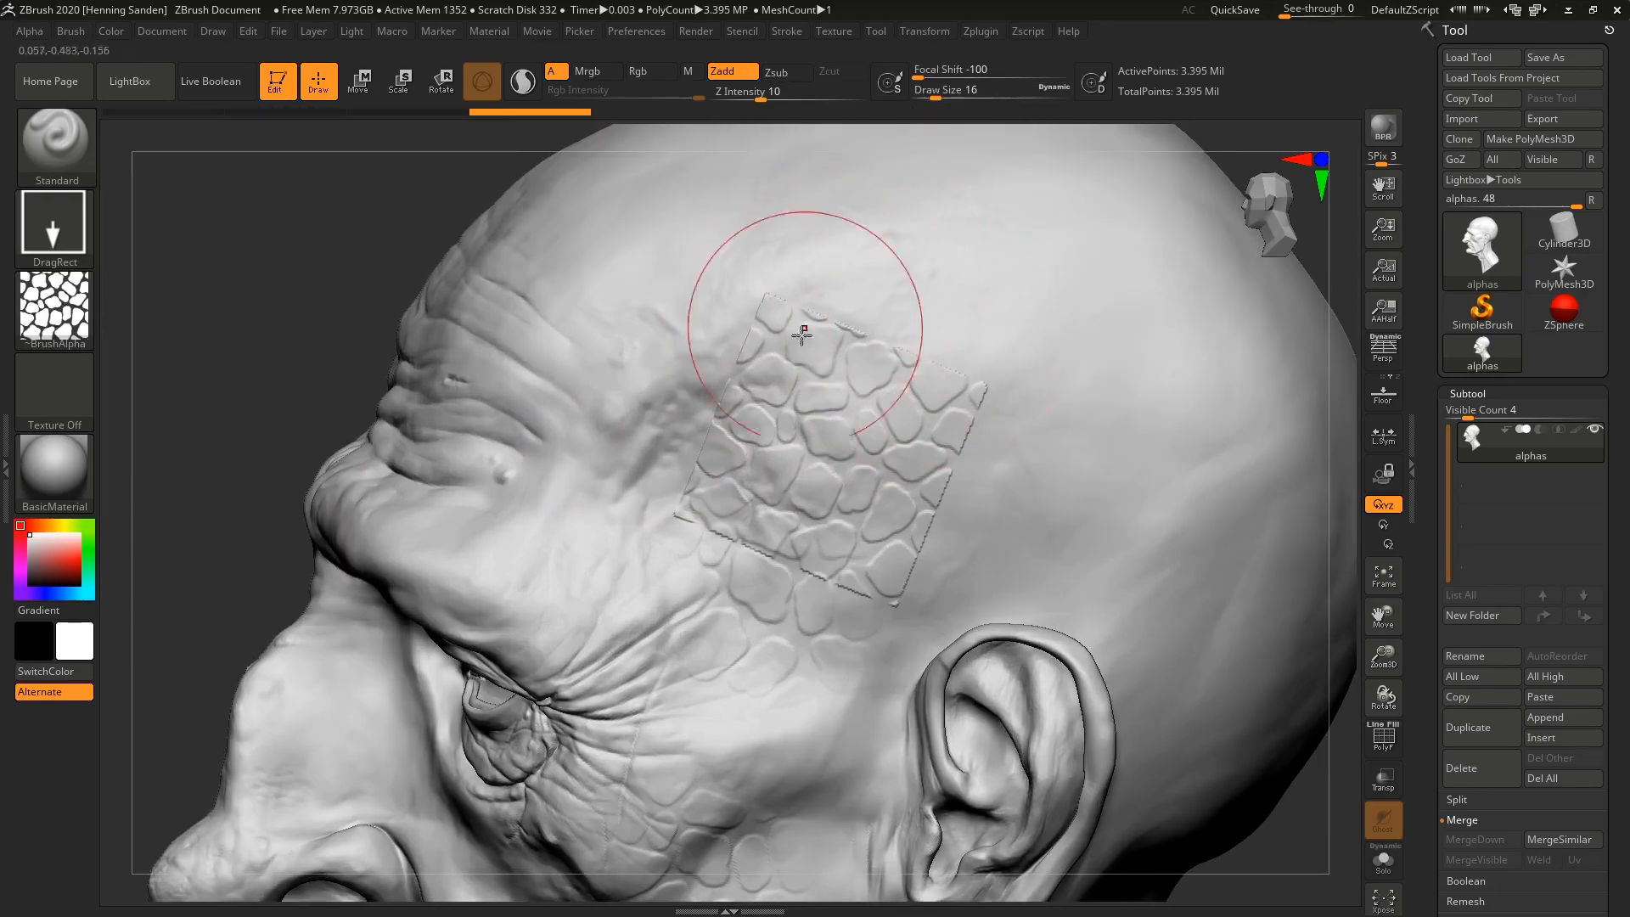
alt+right_drag(991, 430, 896, 401)
mouse_move(931, 436)
mouse_down()
mouse_move(990, 327)
mouse_move(975, 302)
mouse_move(930, 303)
mouse_up()
alt+right_drag(930, 303, 843, 418)
drag(844, 419, 917, 306)
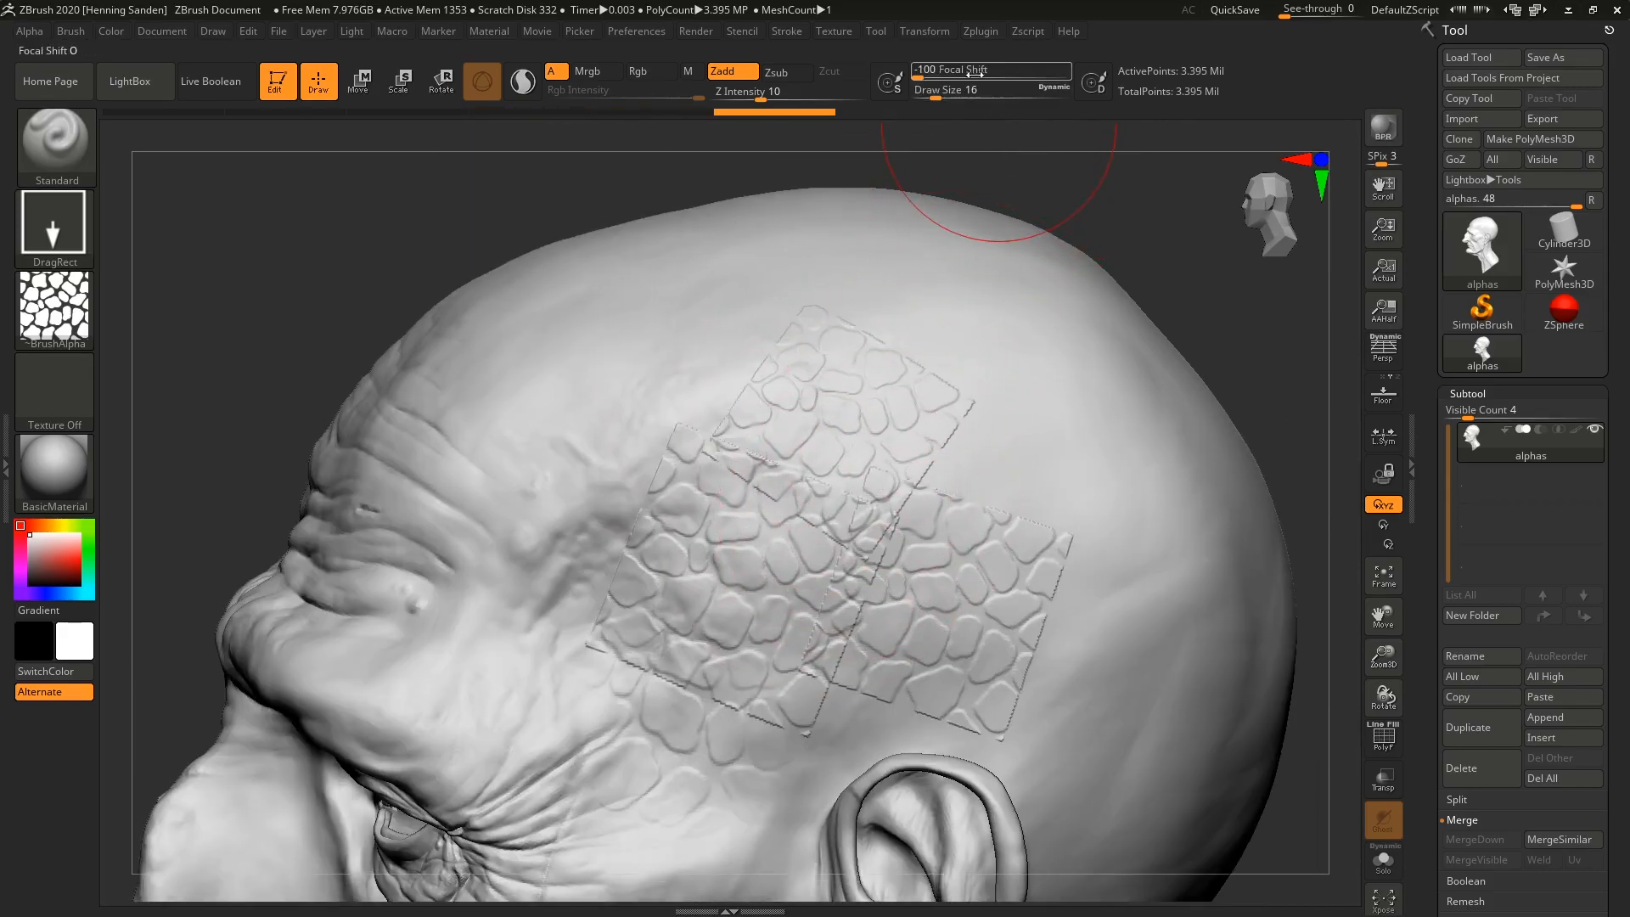
- Set Focal Shift to 0 and stamp several soft-edged scale patches on top of the scalp
text(0)
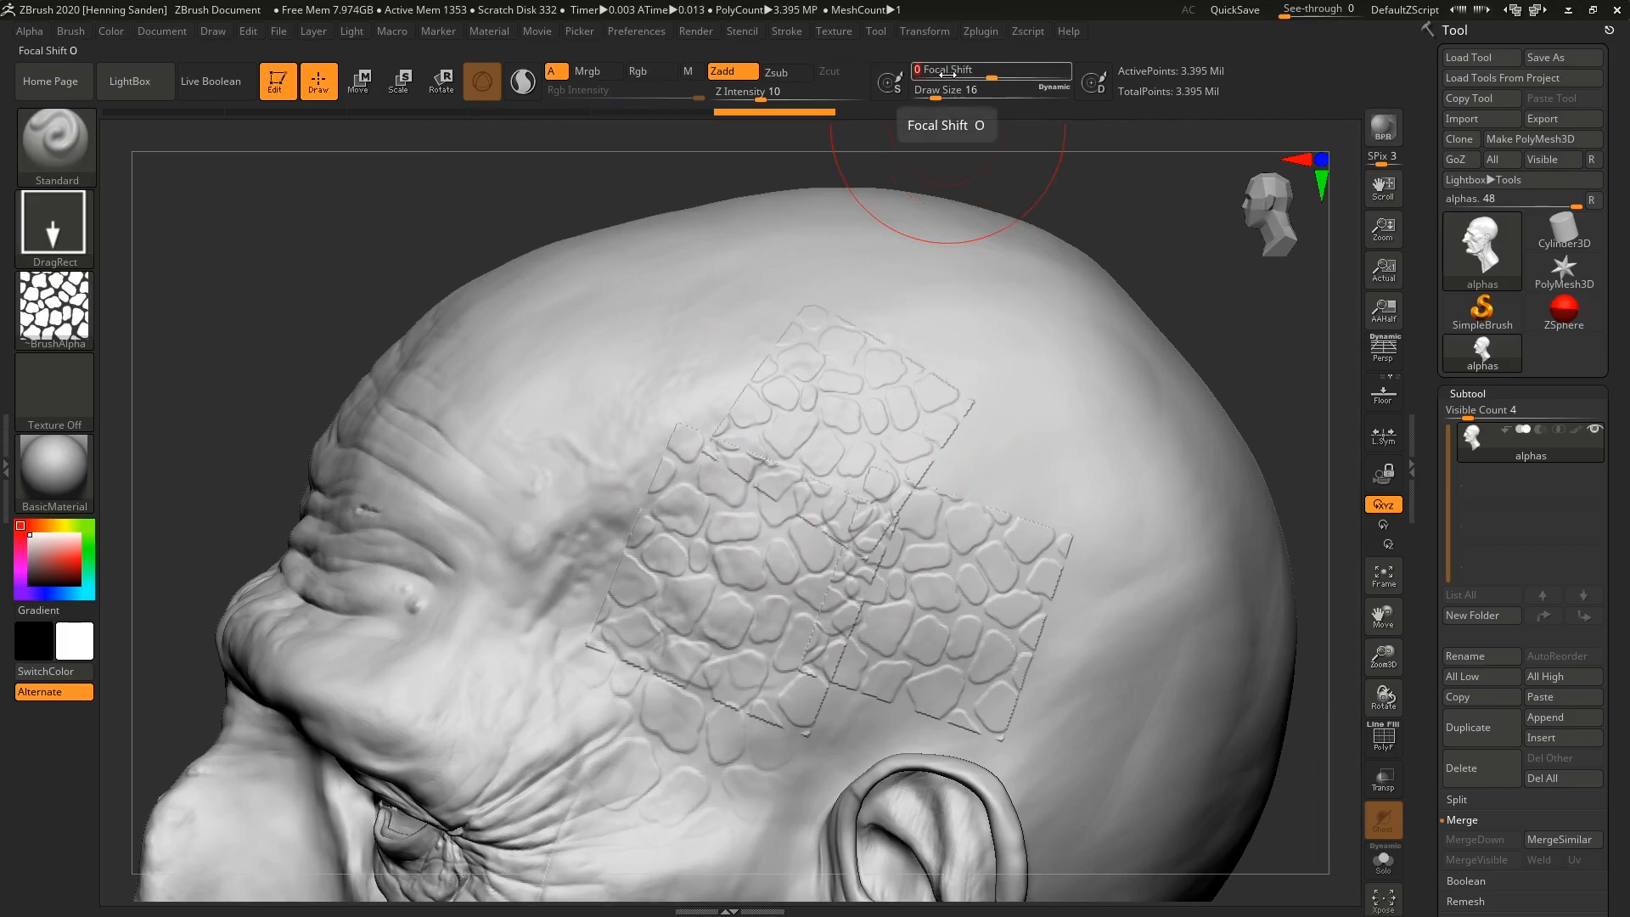
key(Return)
right_drag(1019, 352, 908, 471)
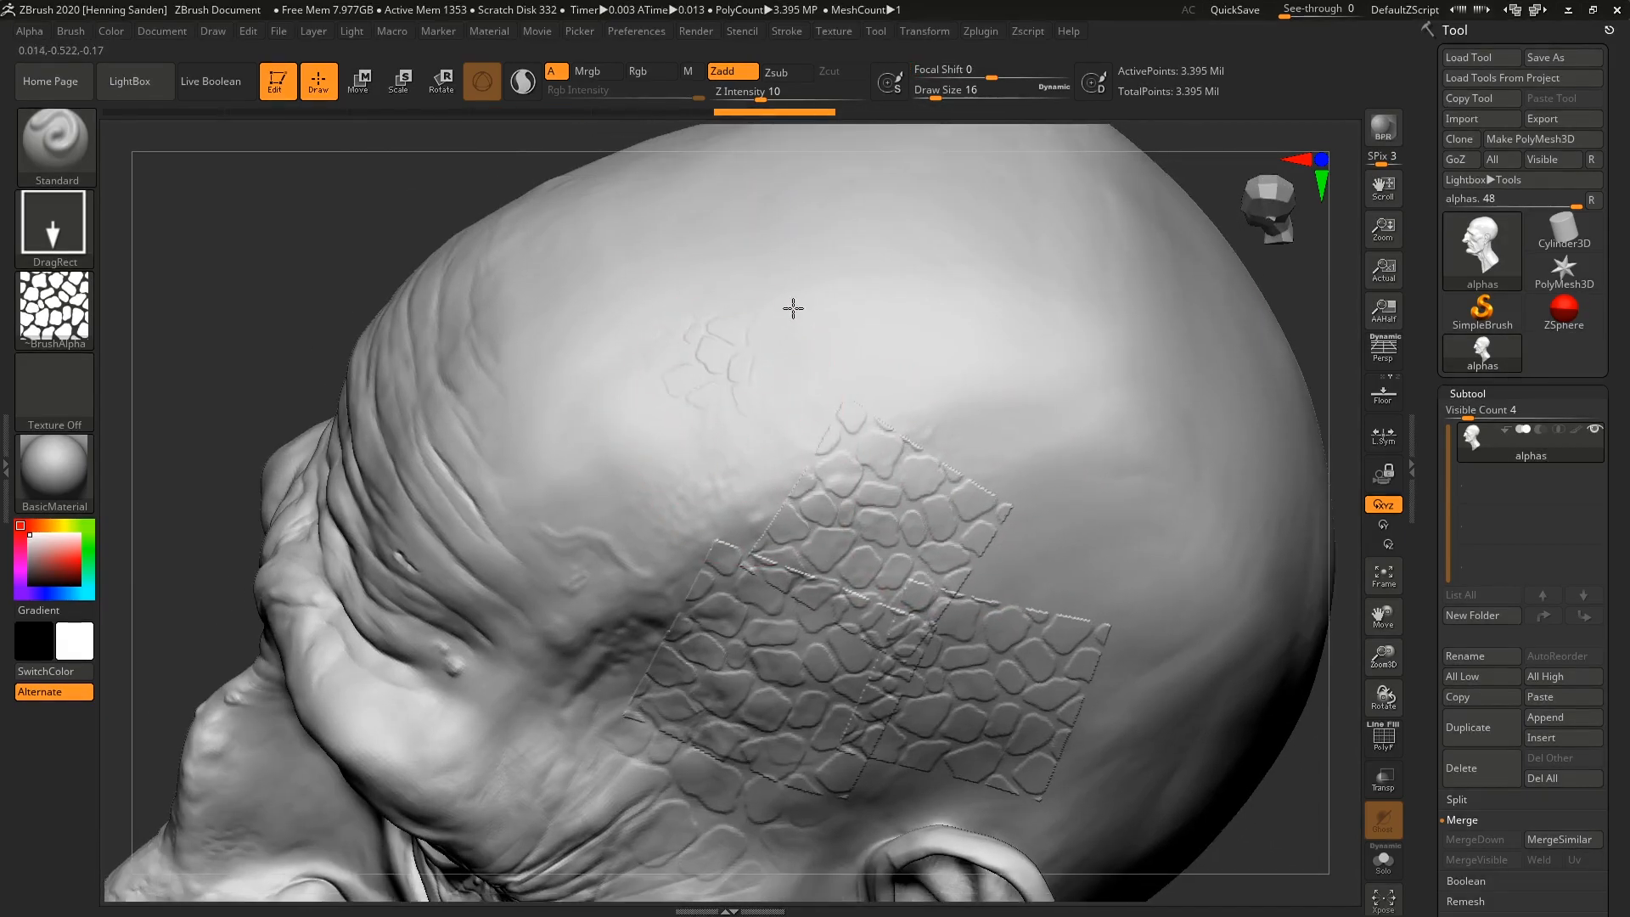
right_drag(807, 298, 941, 347)
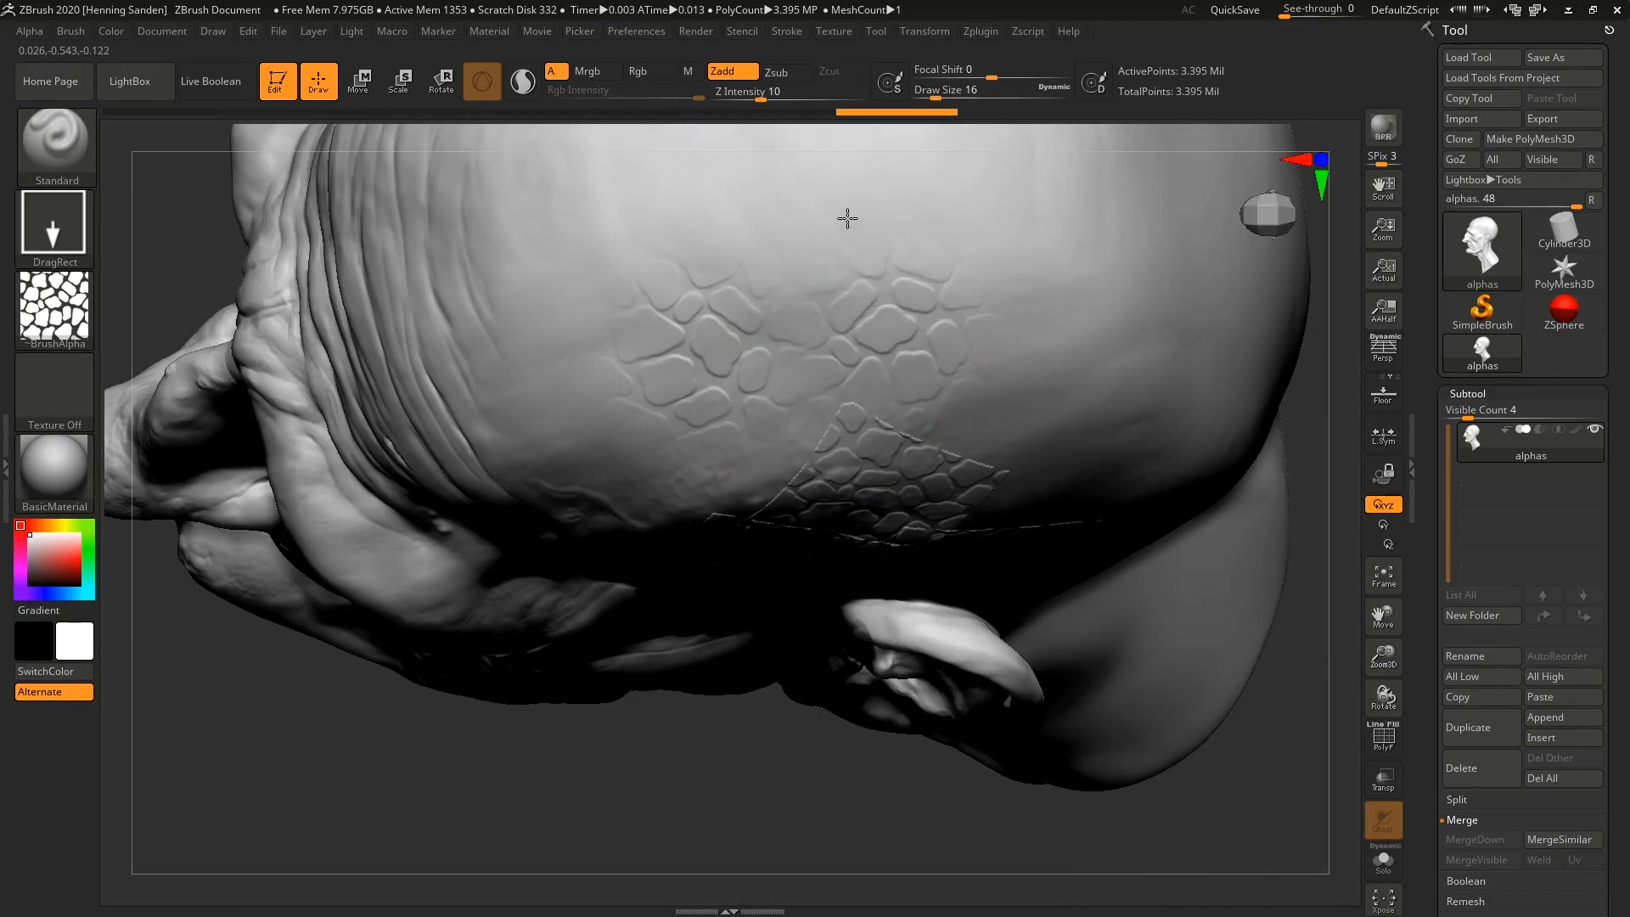
right_drag(782, 291, 819, 393)
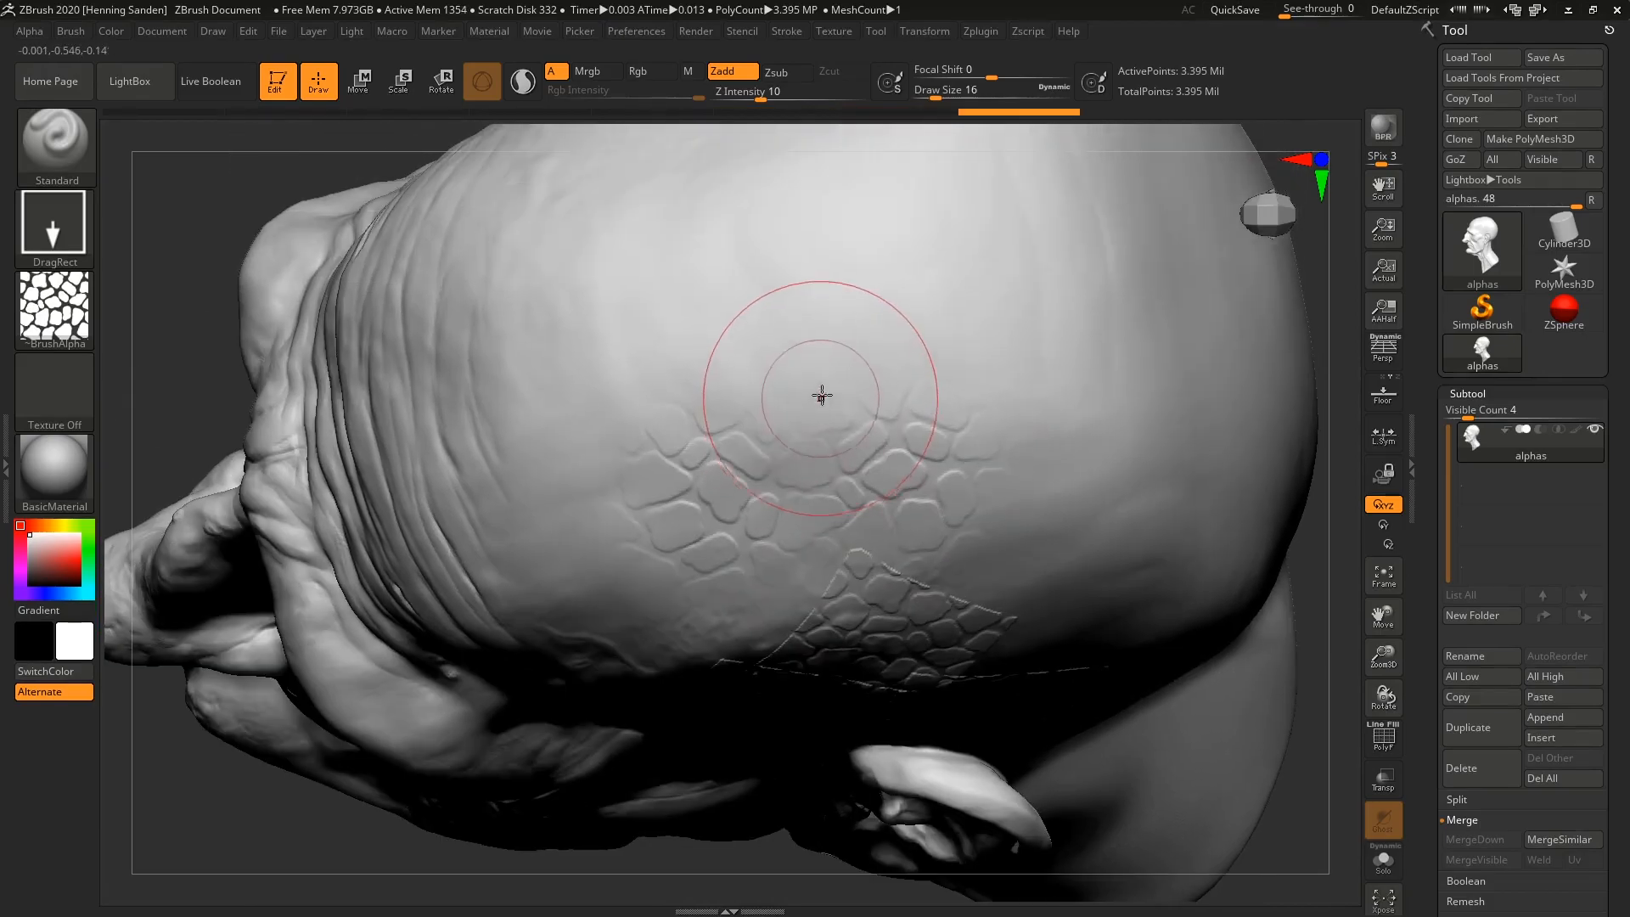
drag(885, 334, 907, 337)
ctrl+right_drag(855, 393, 789, 424)
ctrl+right_drag(790, 424, 753, 352)
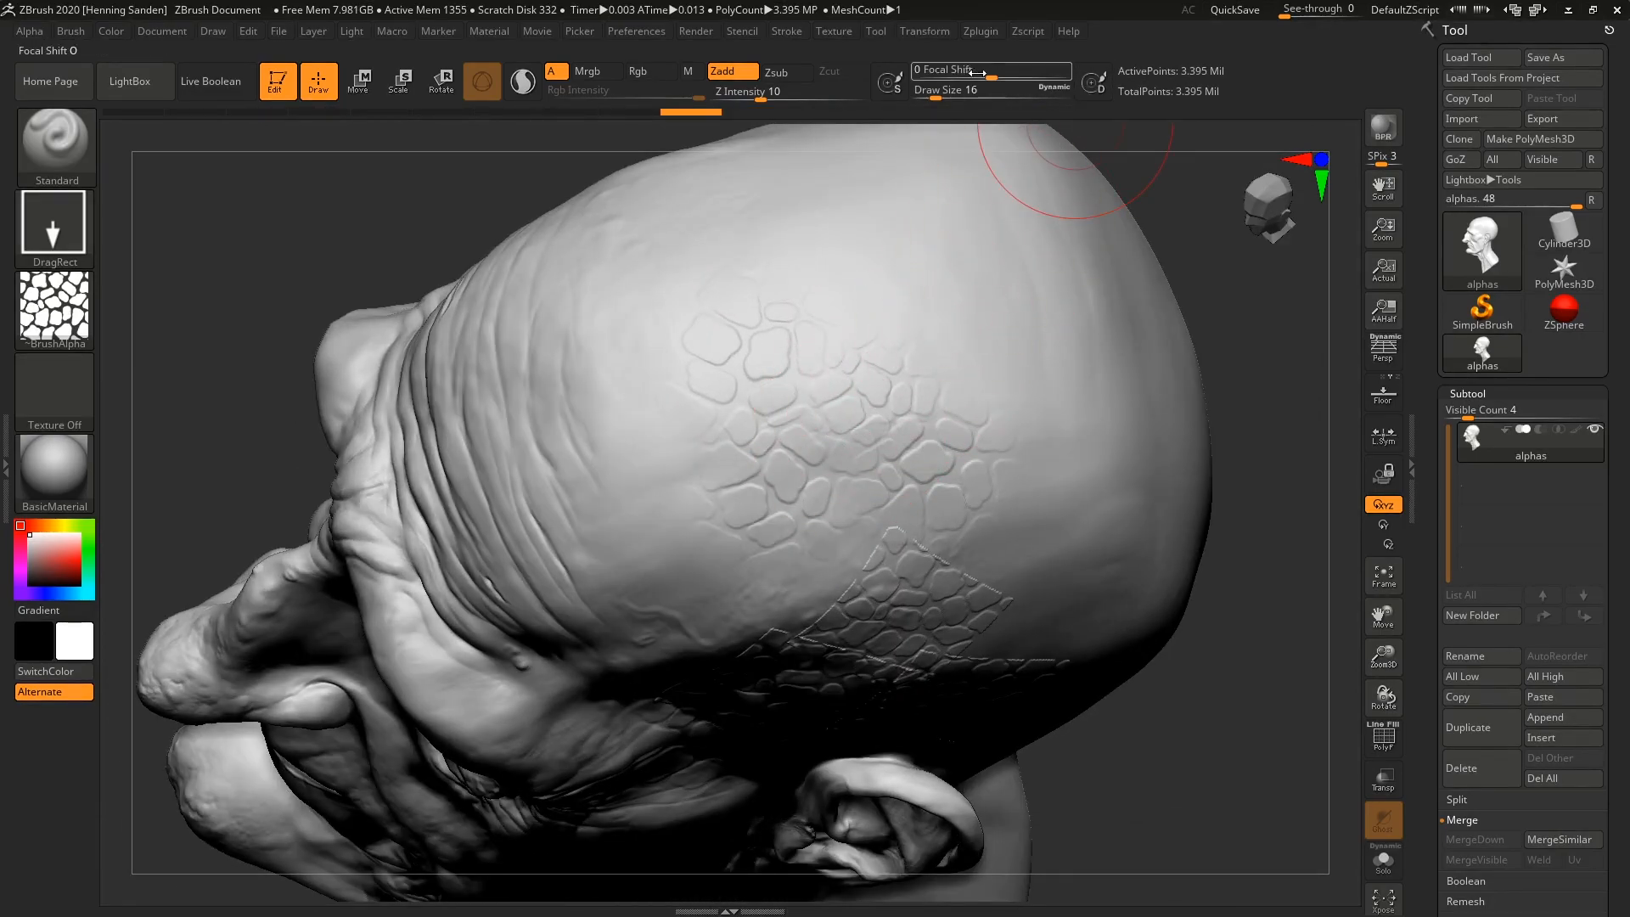
- Lower Focal Shift, stamp one hard-edged scale patch on top of the scalp, and reset Focal Shift to 0
drag(977, 73, 908, 69)
drag(947, 357, 1015, 255)
drag(917, 73, 945, 69)
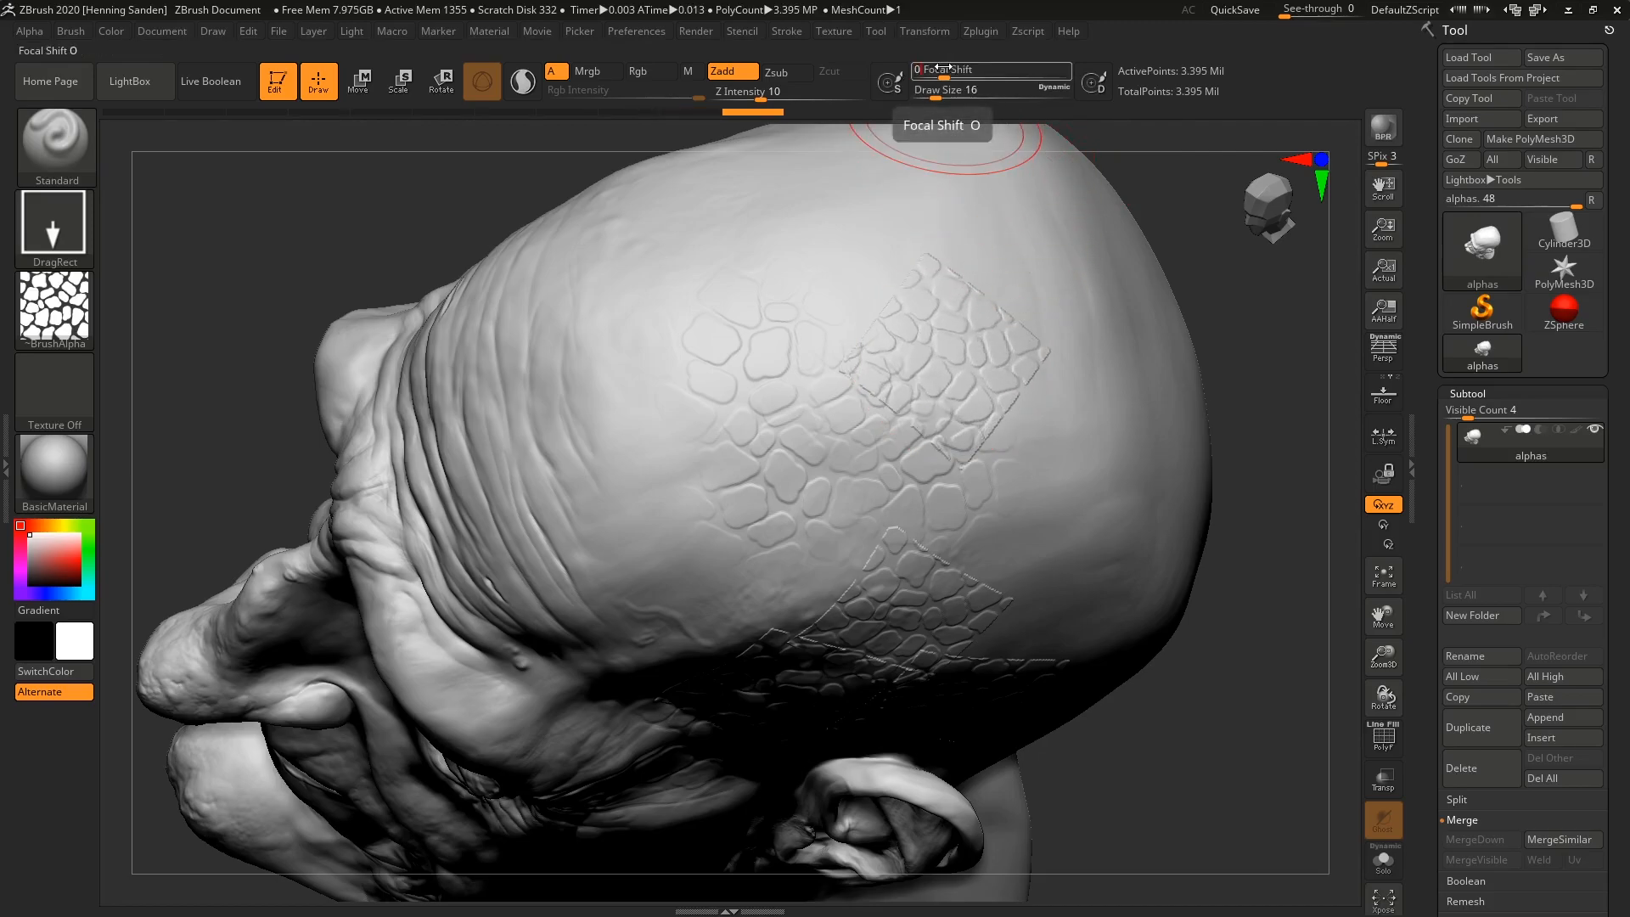
right_drag(815, 291, 744, 382)
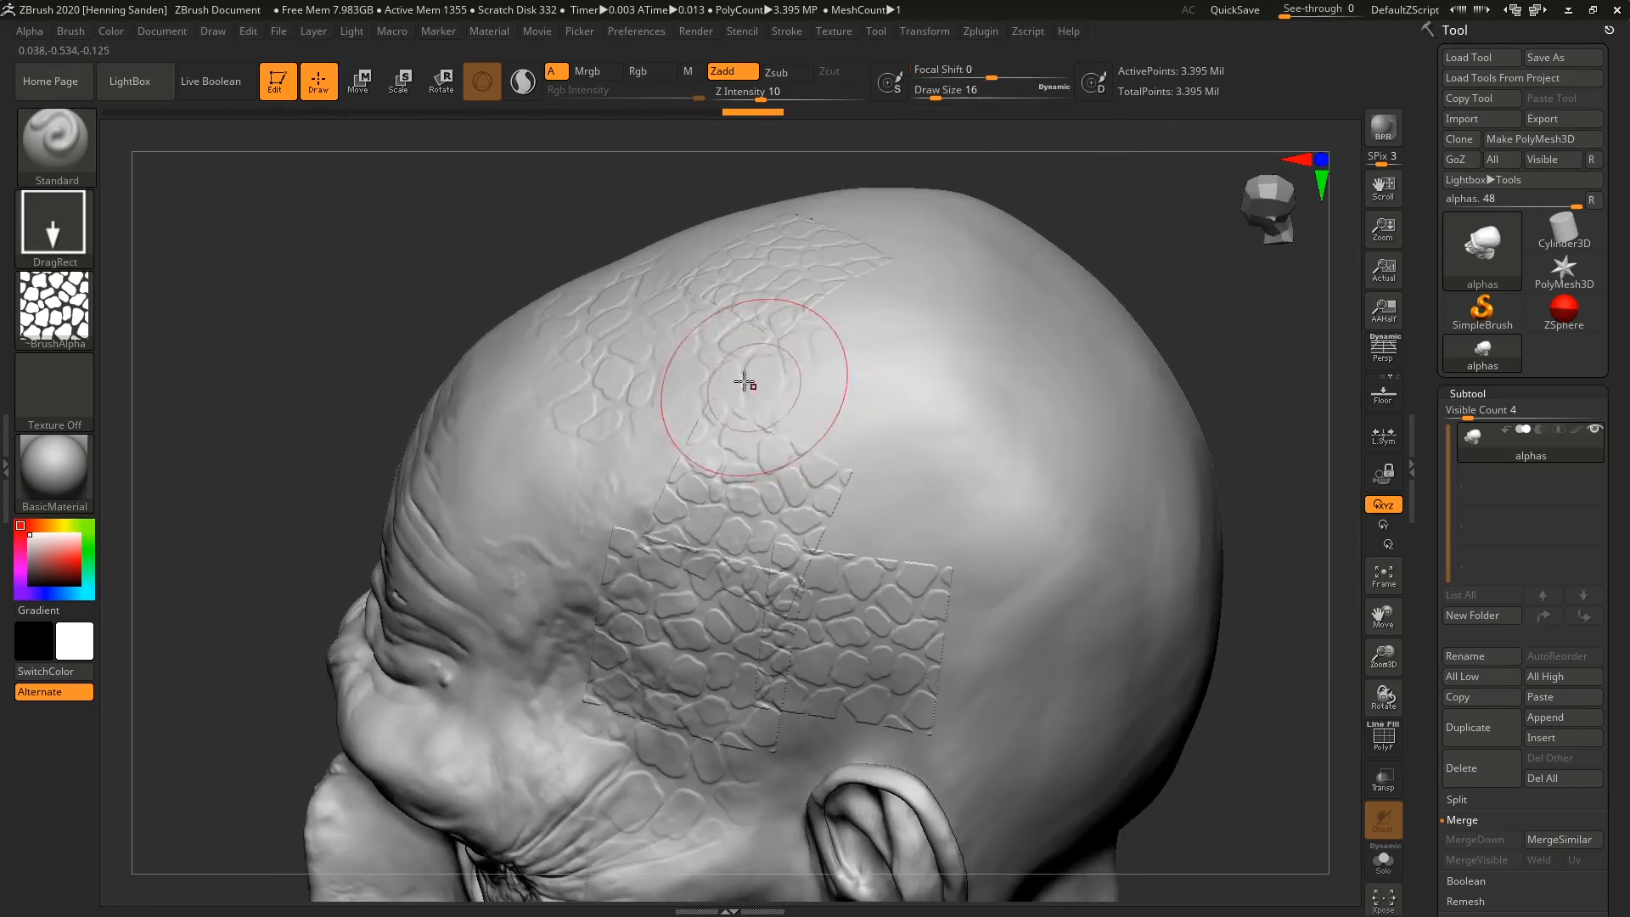
- Import highFreq02.PSD and pores01.PSD as alphas and select pores01 as the brush alpha
click(48, 306)
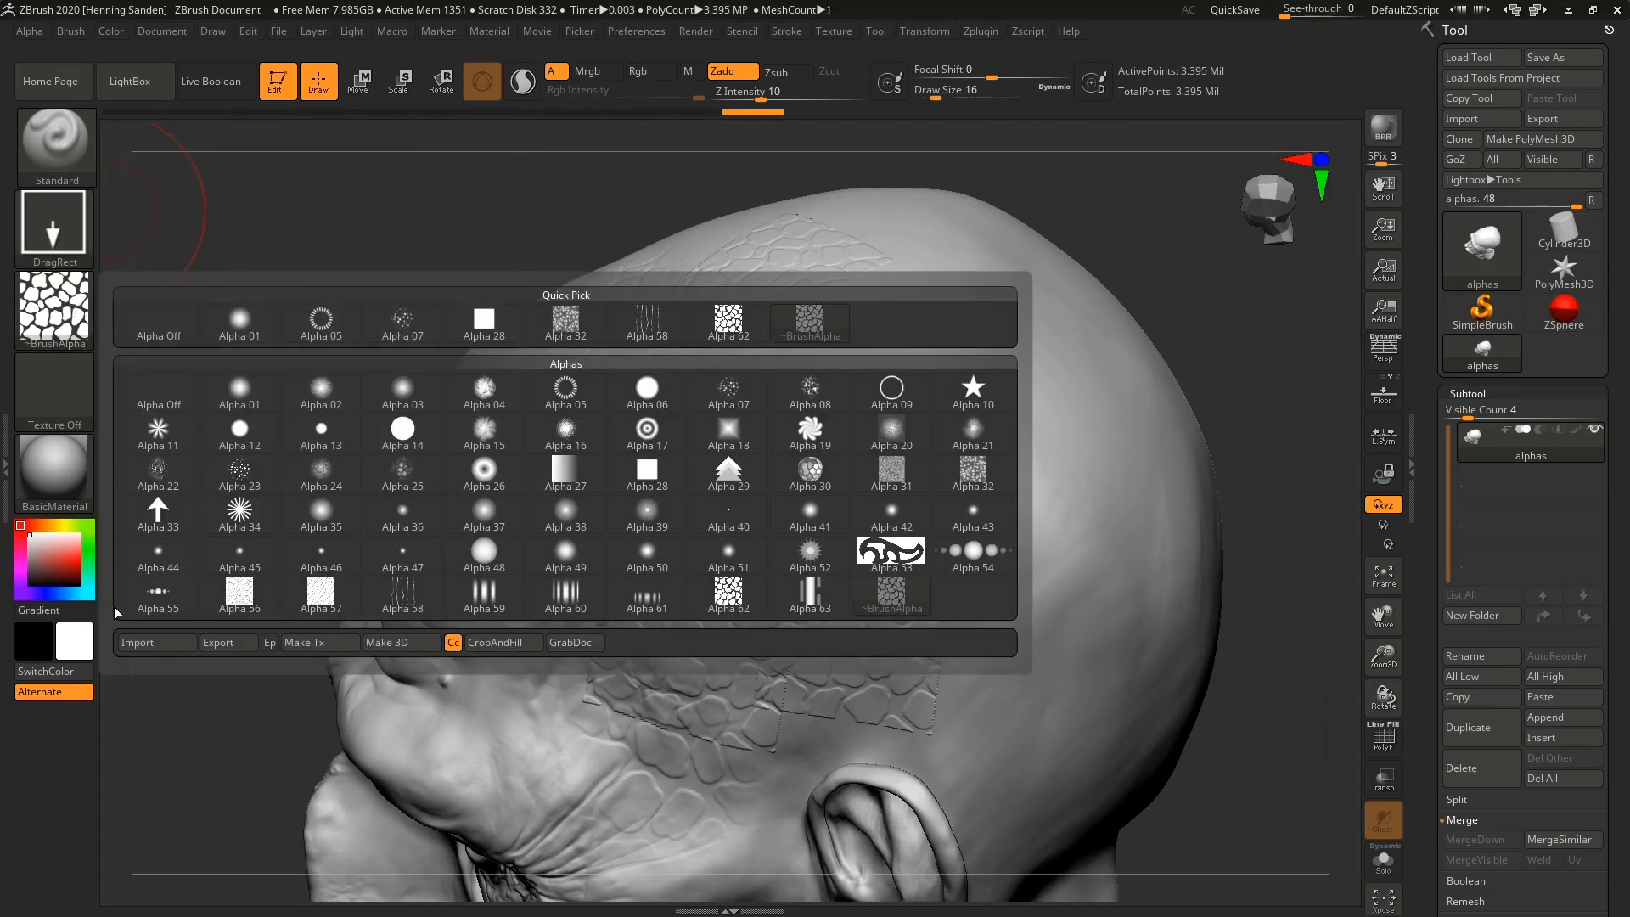
click(45, 309)
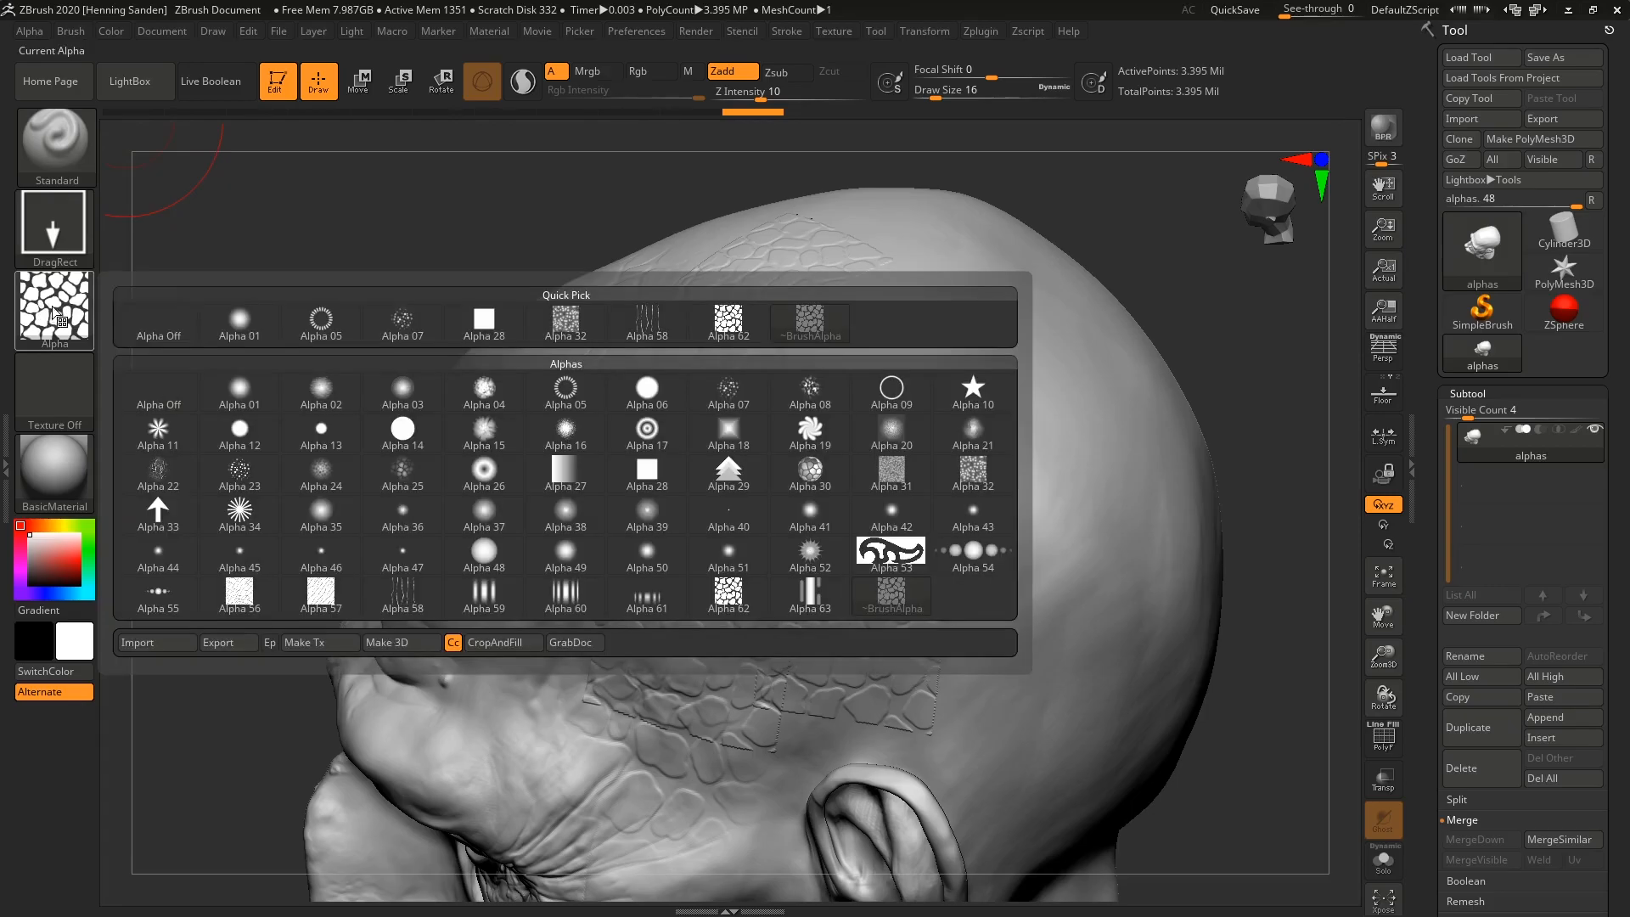
click(32, 31)
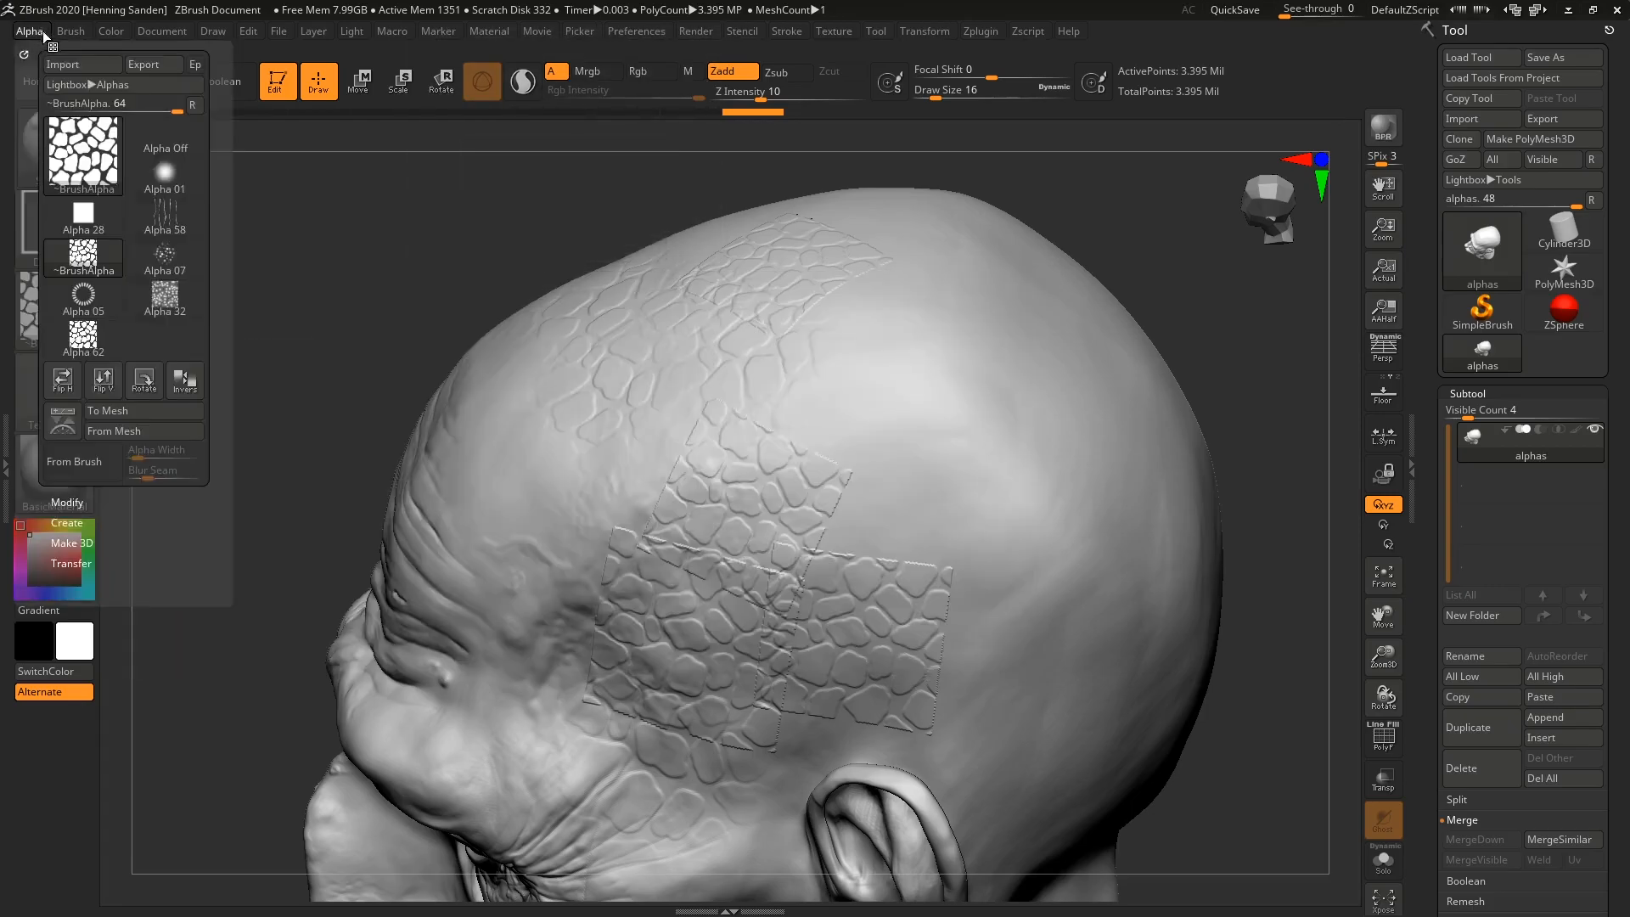
click(89, 65)
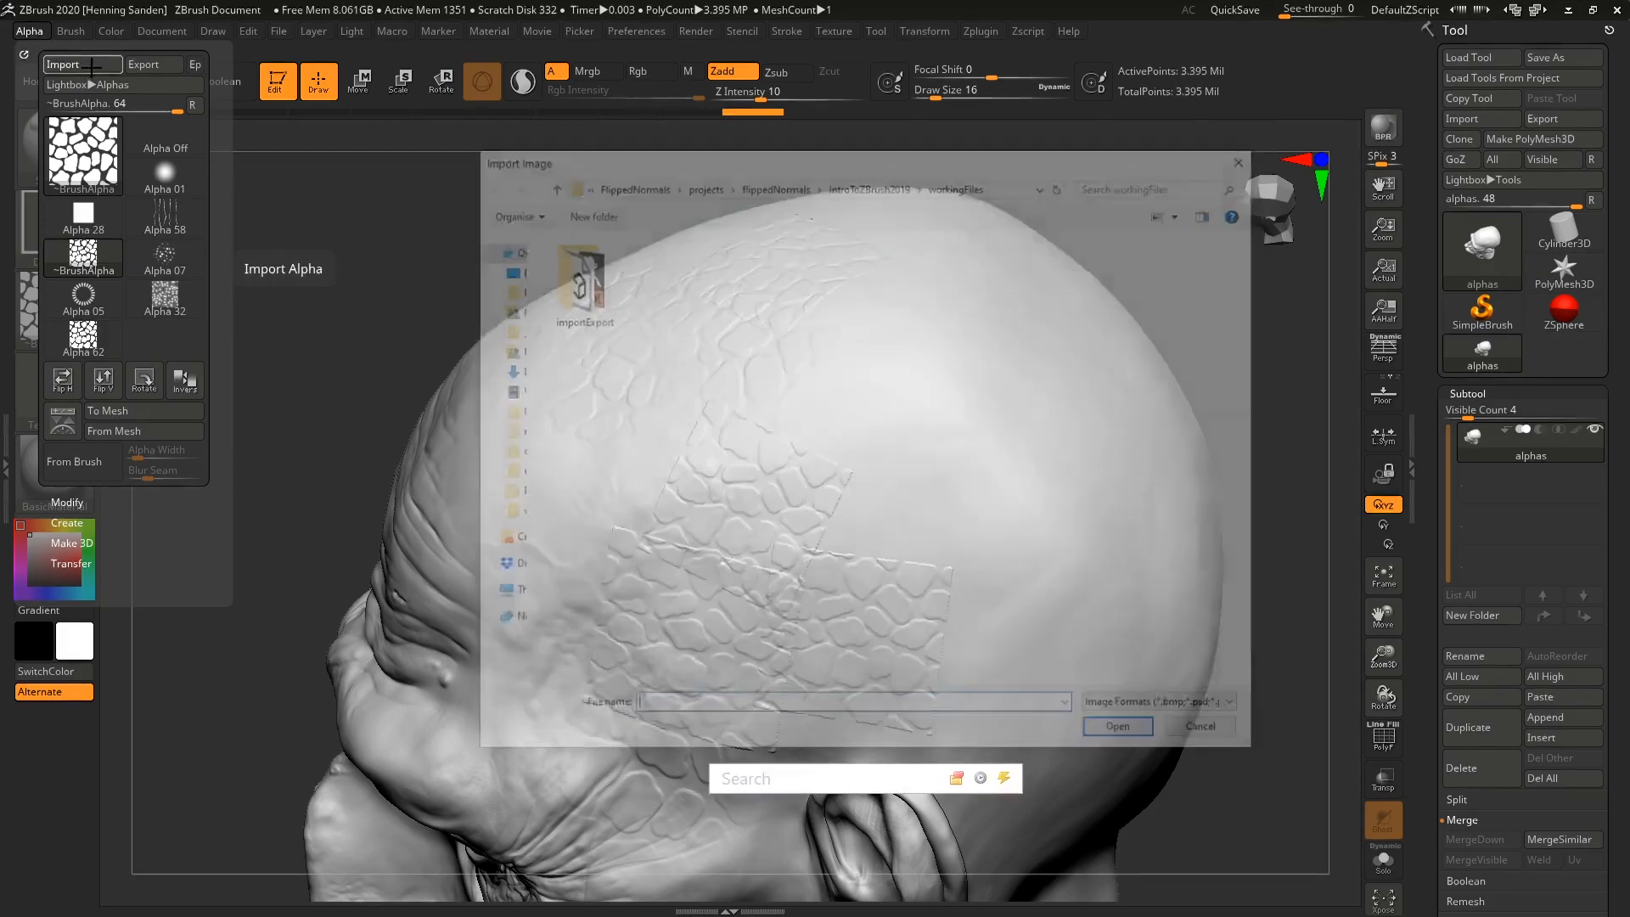
click(1147, 737)
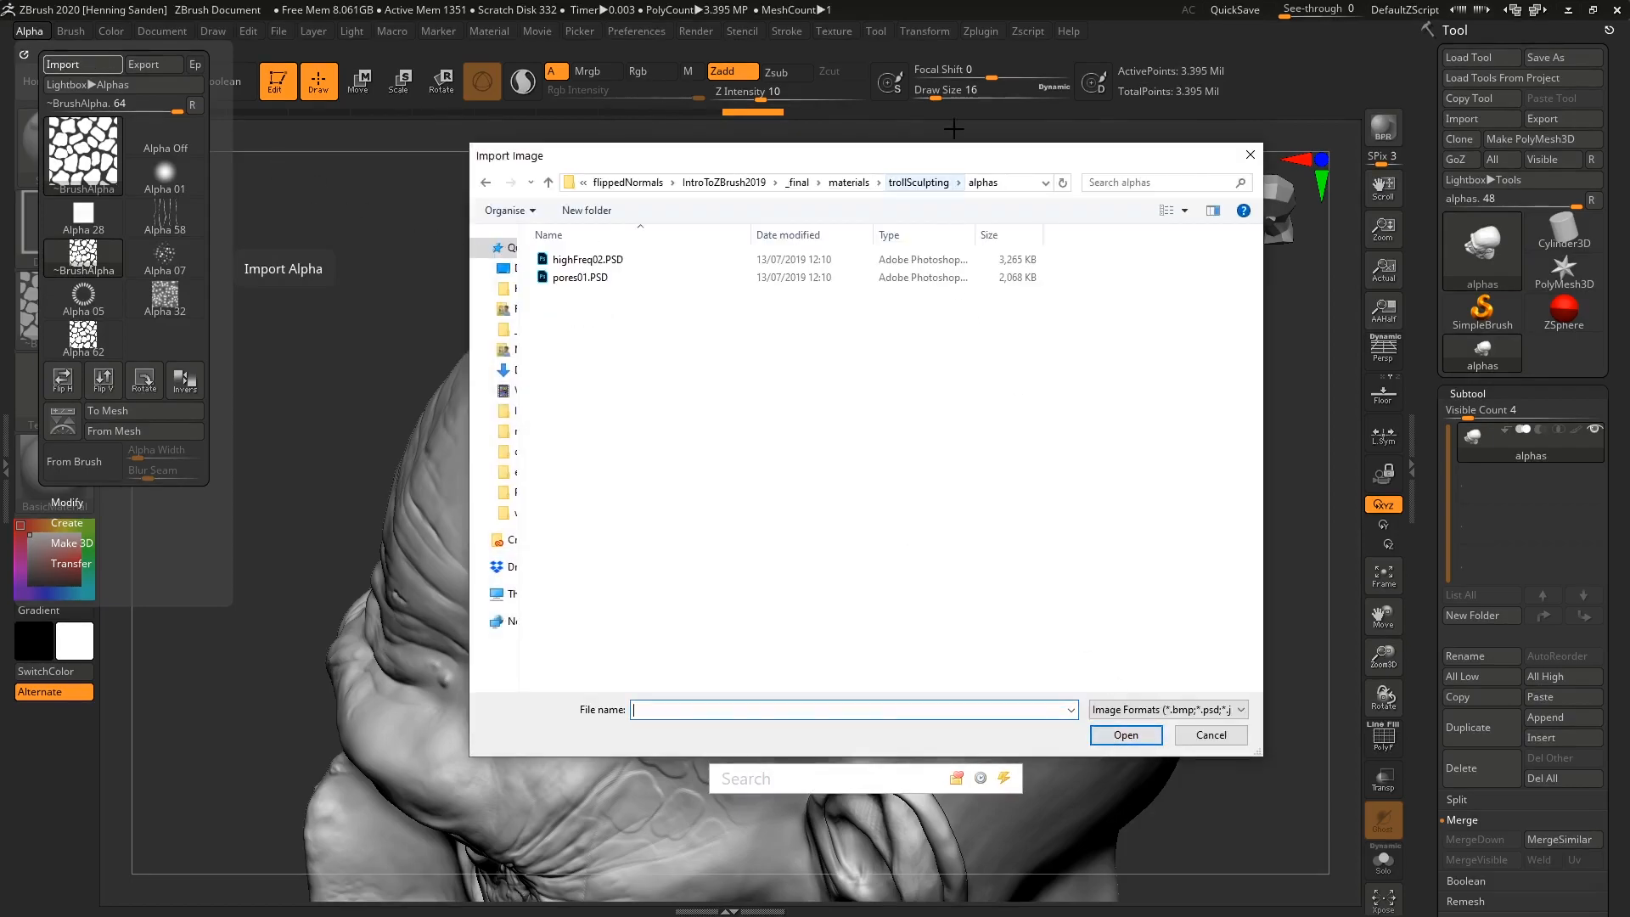
drag(582, 327, 570, 280)
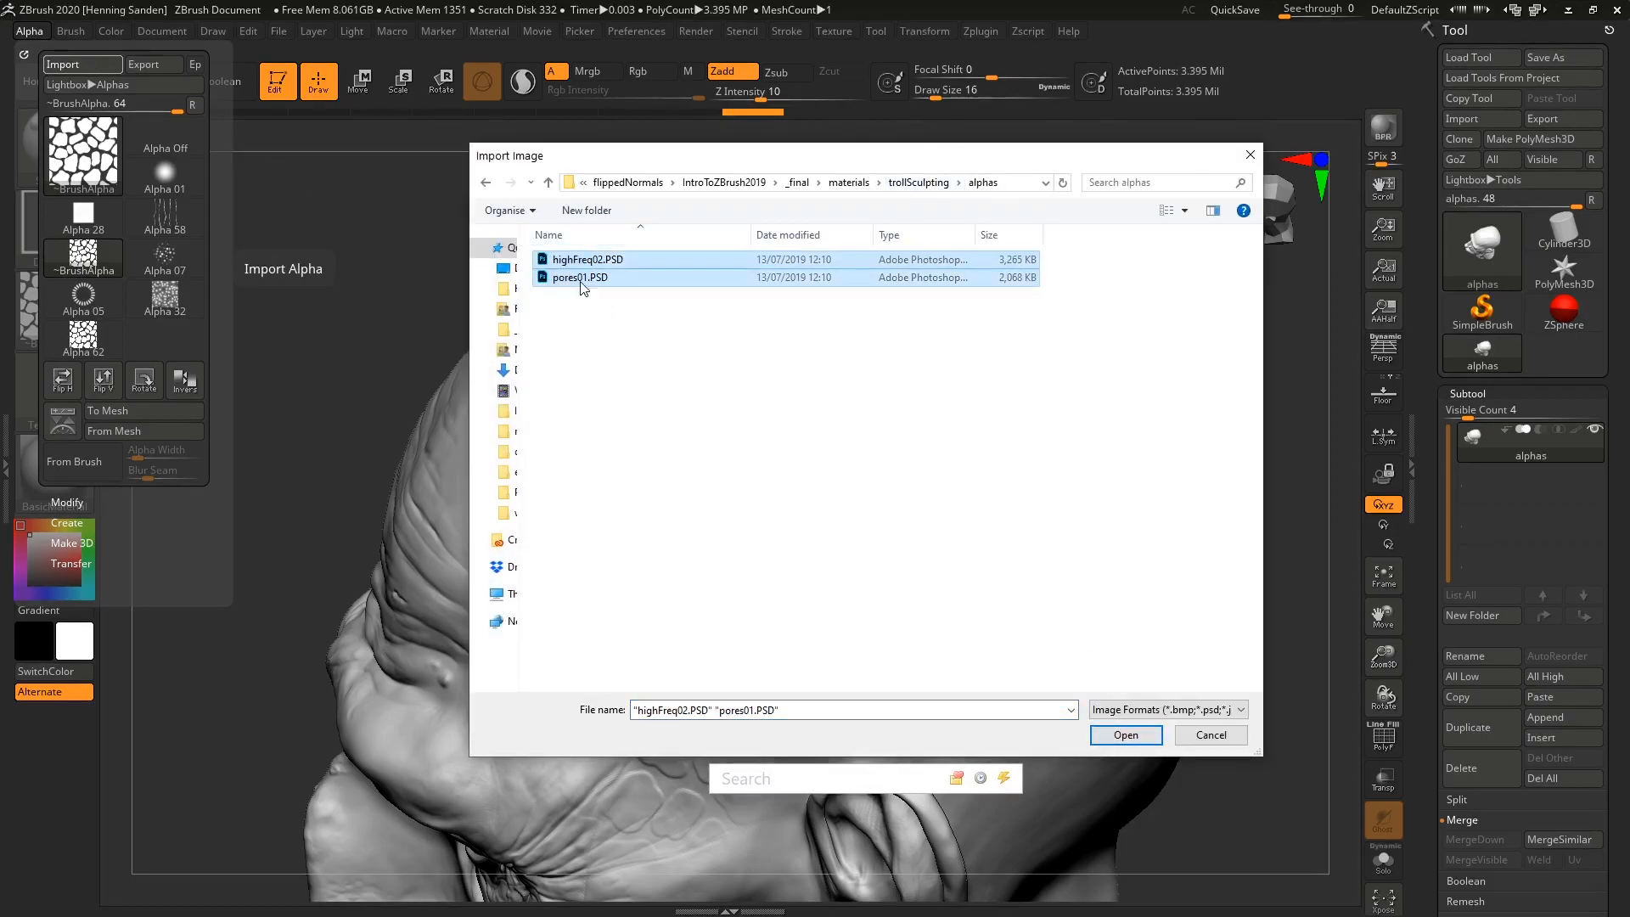
click(1129, 737)
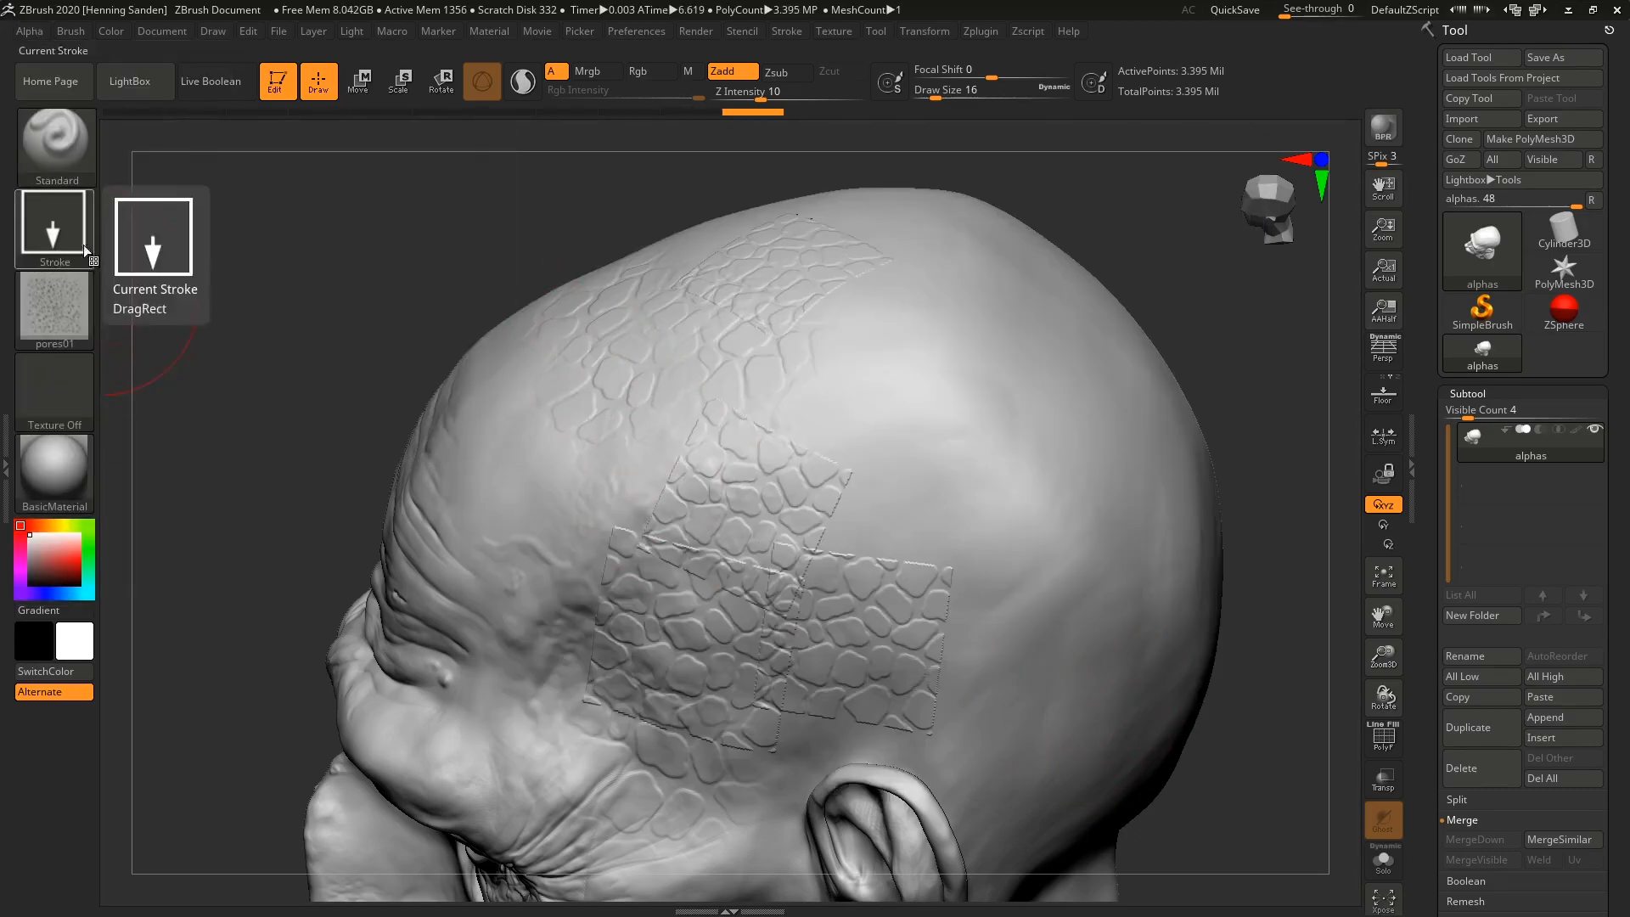
click(73, 299)
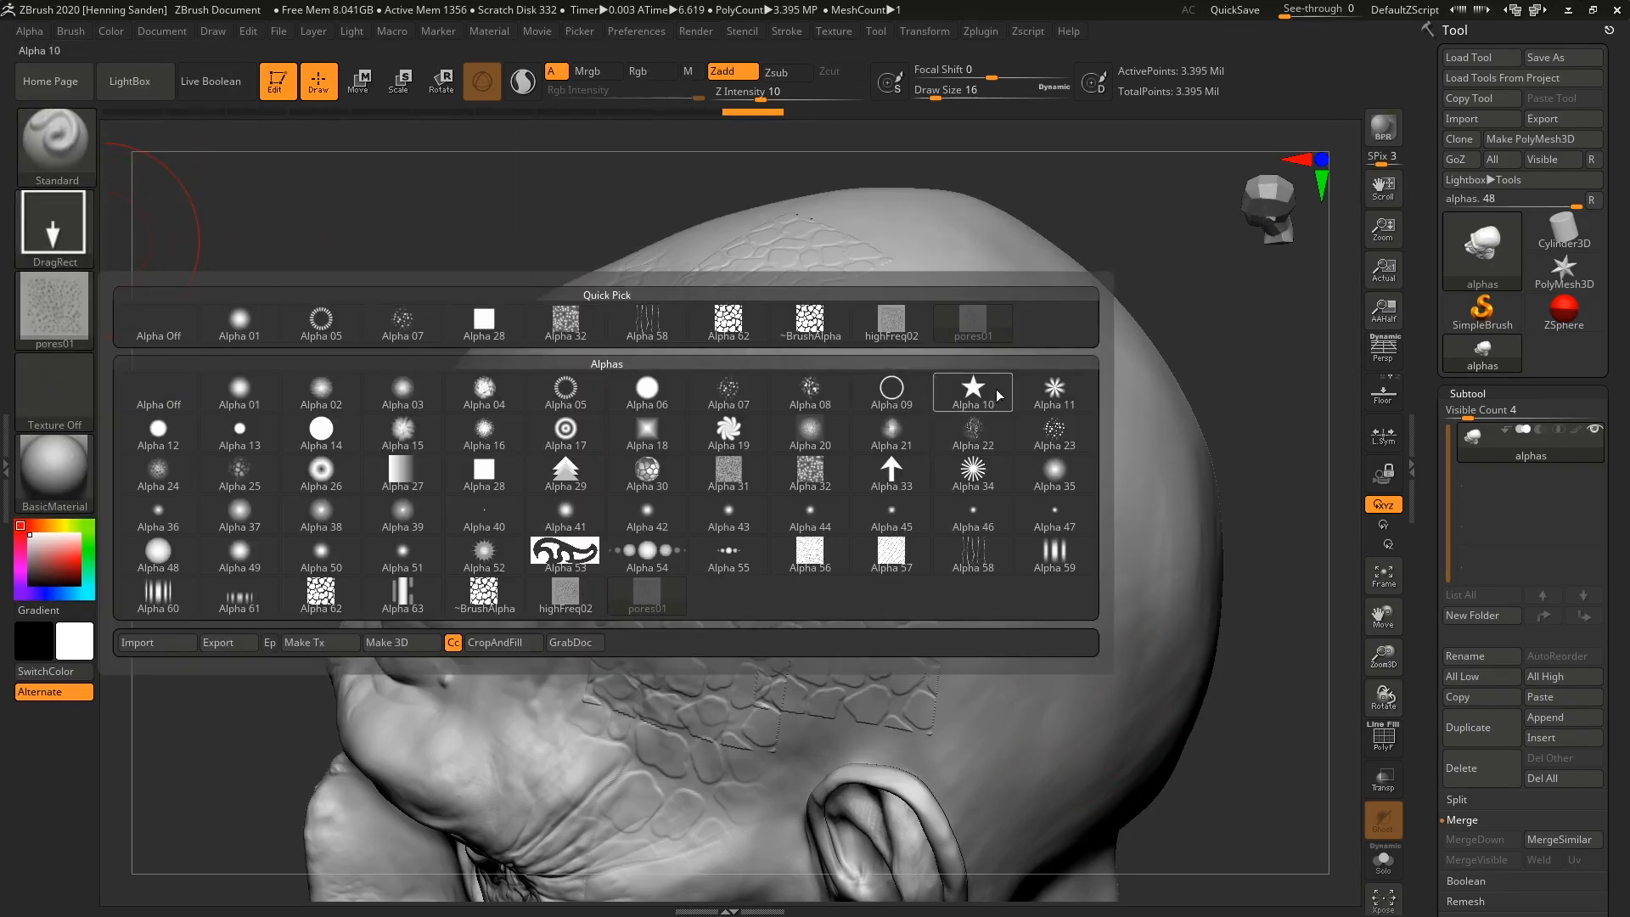
click(976, 323)
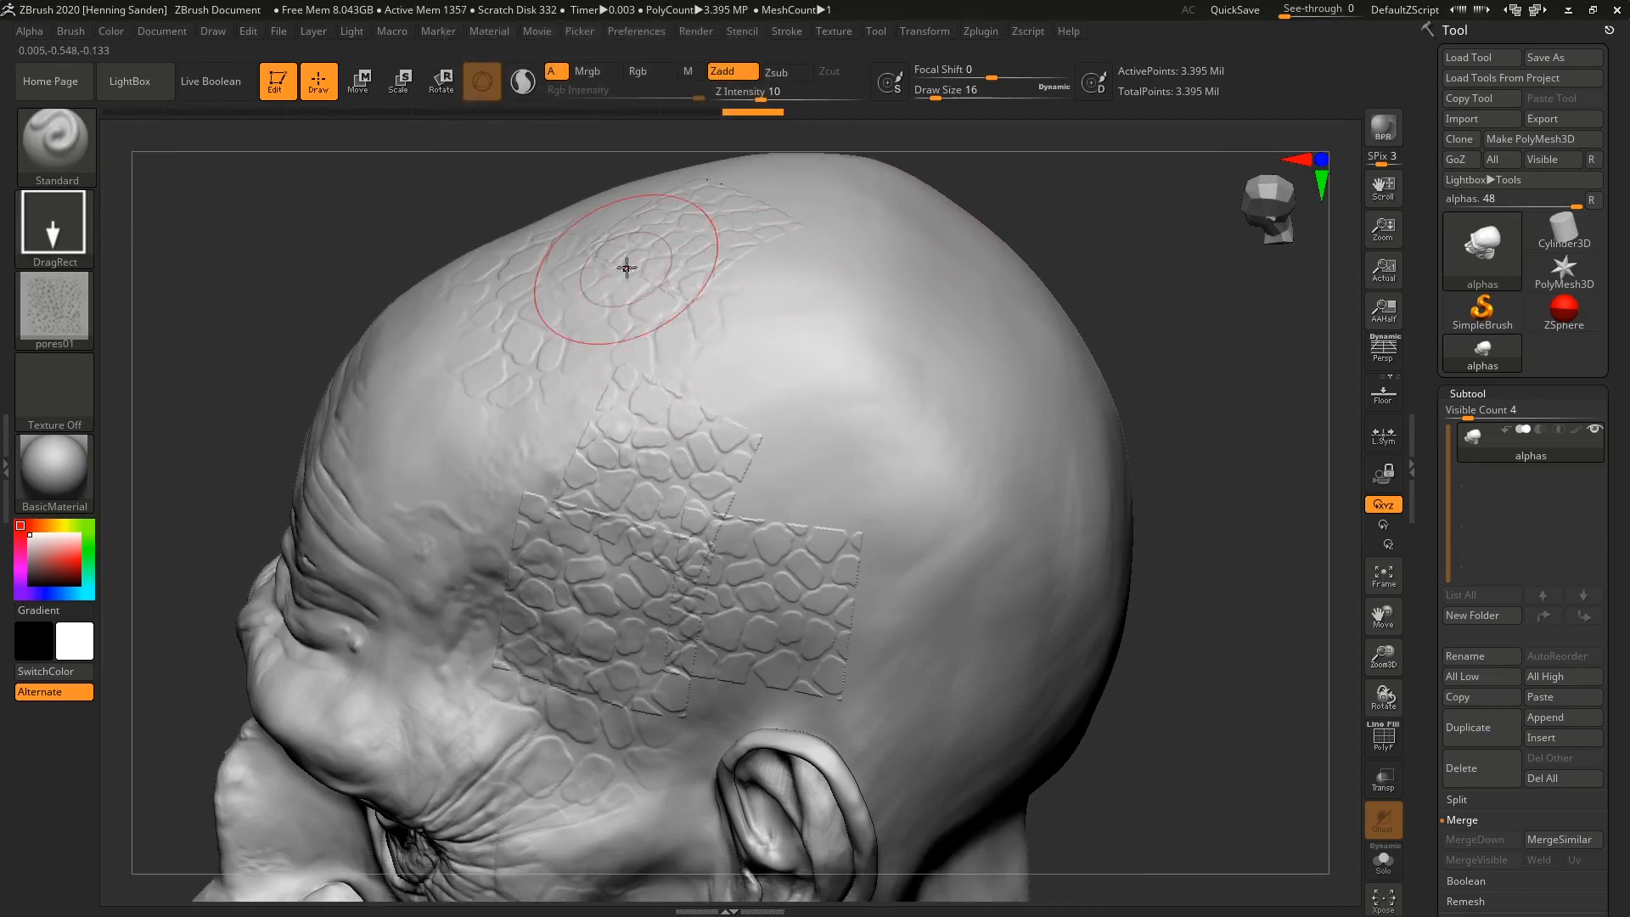
- Test soft-edged pore stamps on the side and back of the head, raising Z Intensity to 79, and undo them
mouse_move(939, 400)
right_down()
mouse_move(858, 367)
mouse_move(802, 404)
right_up()
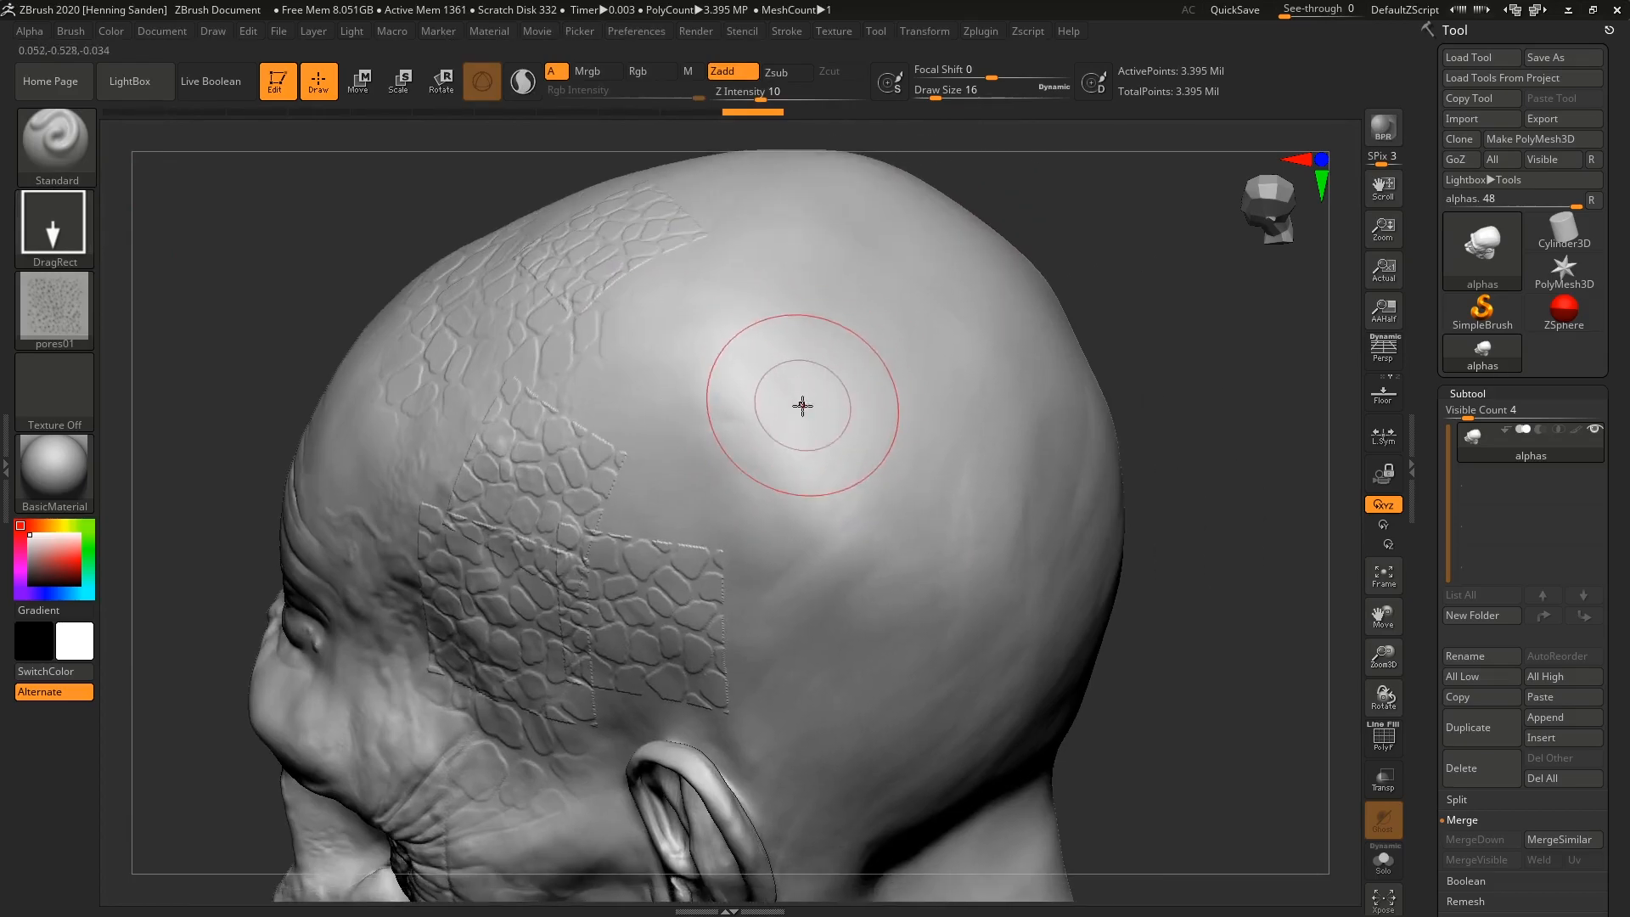
drag(900, 307, 951, 323)
key(ctrl+z)
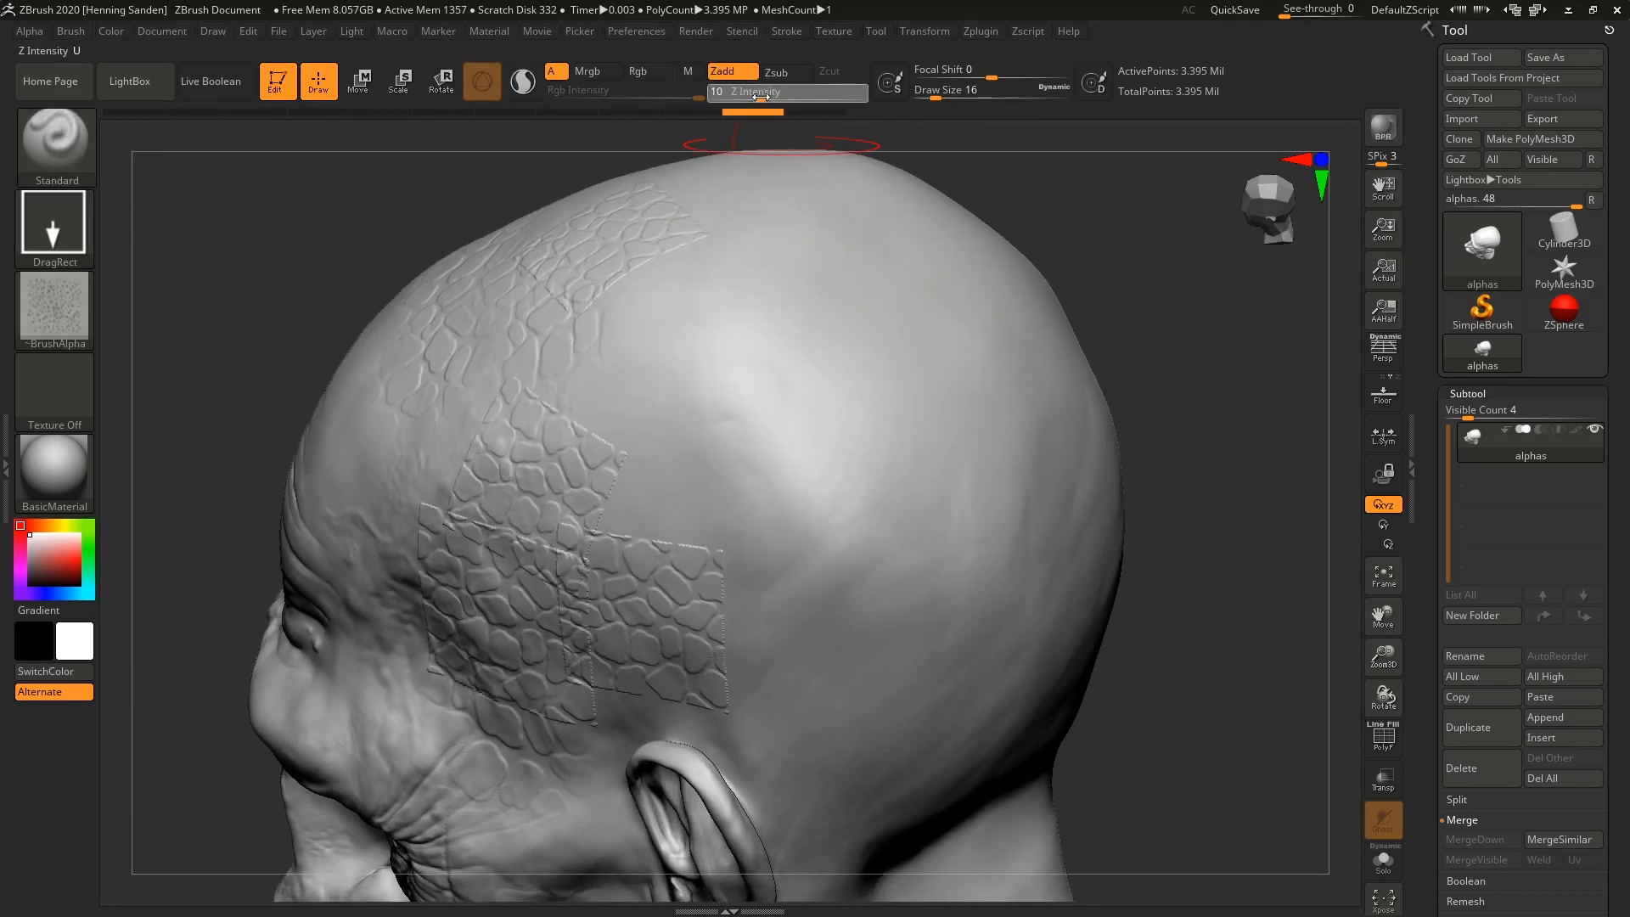
drag(853, 472, 966, 328)
right_drag(922, 345, 896, 404)
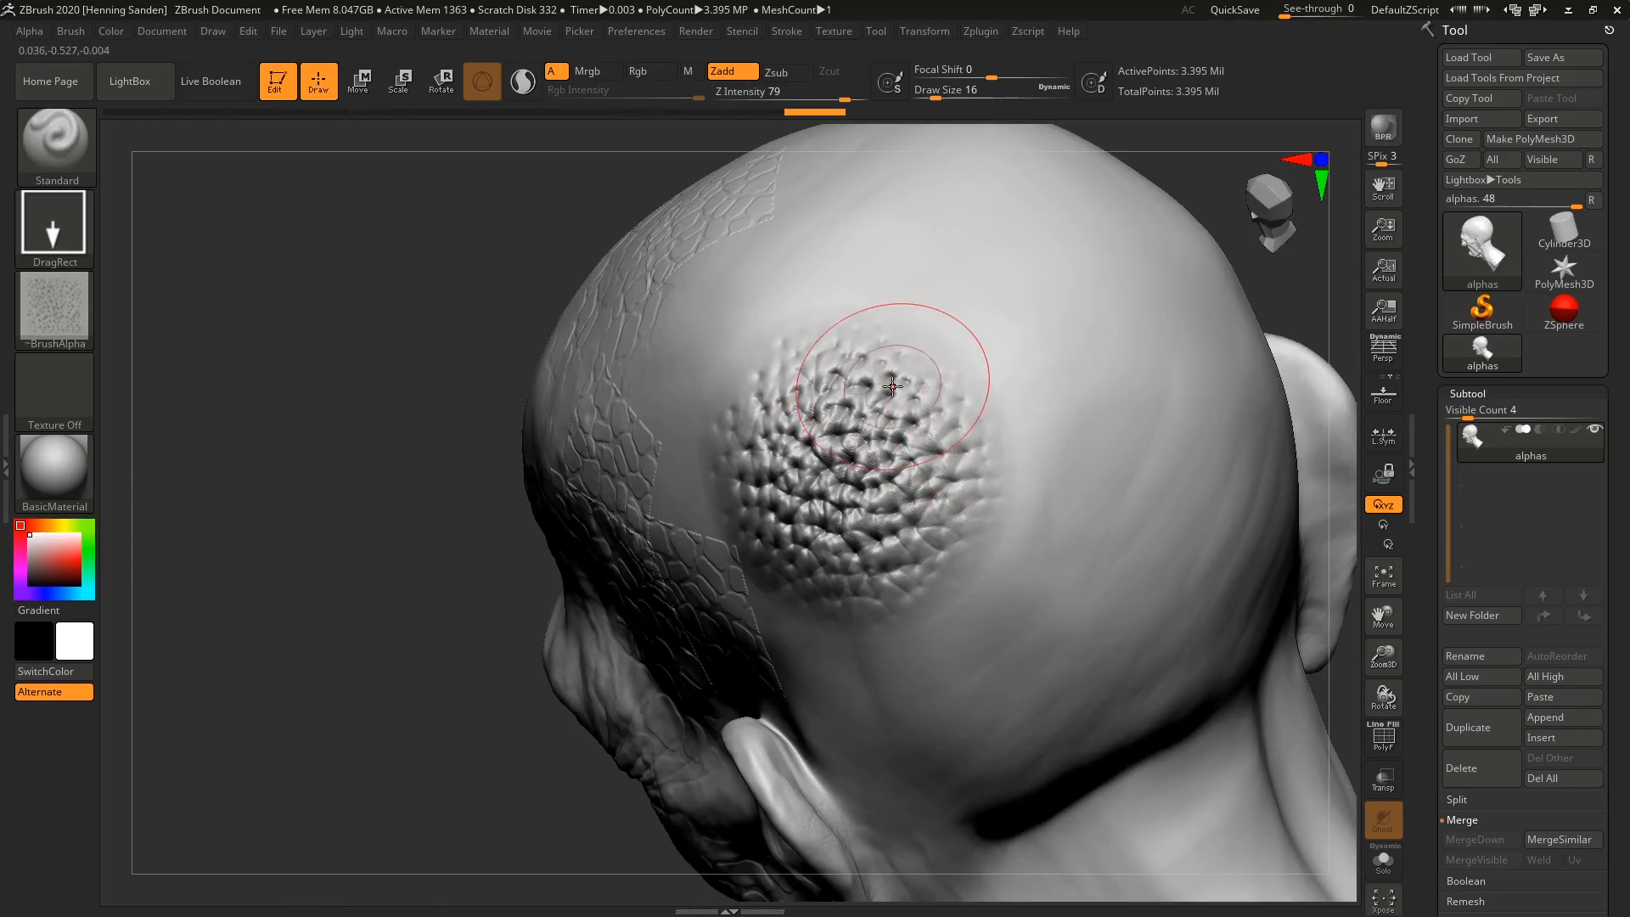
key(ctrl+z)
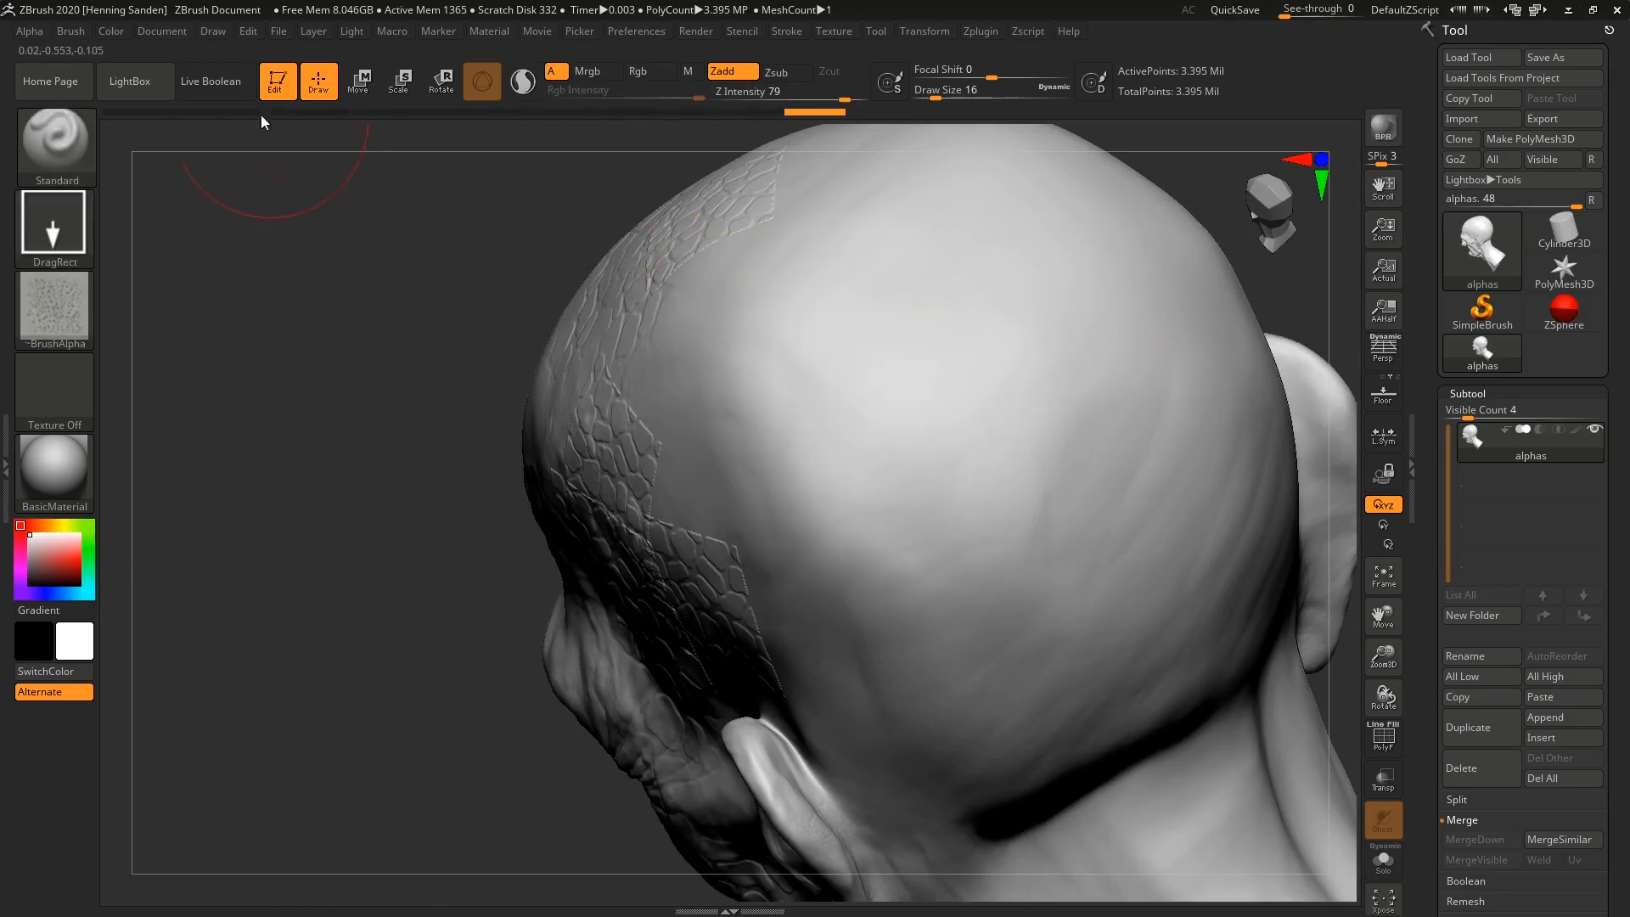
click(30, 30)
drag(936, 401, 1011, 339)
key(ctrl+z)
- Set Focal Shift to -100 and stamp one hard-edged pore patch on the back of the head
drag(989, 76, 893, 175)
drag(901, 375, 953, 253)
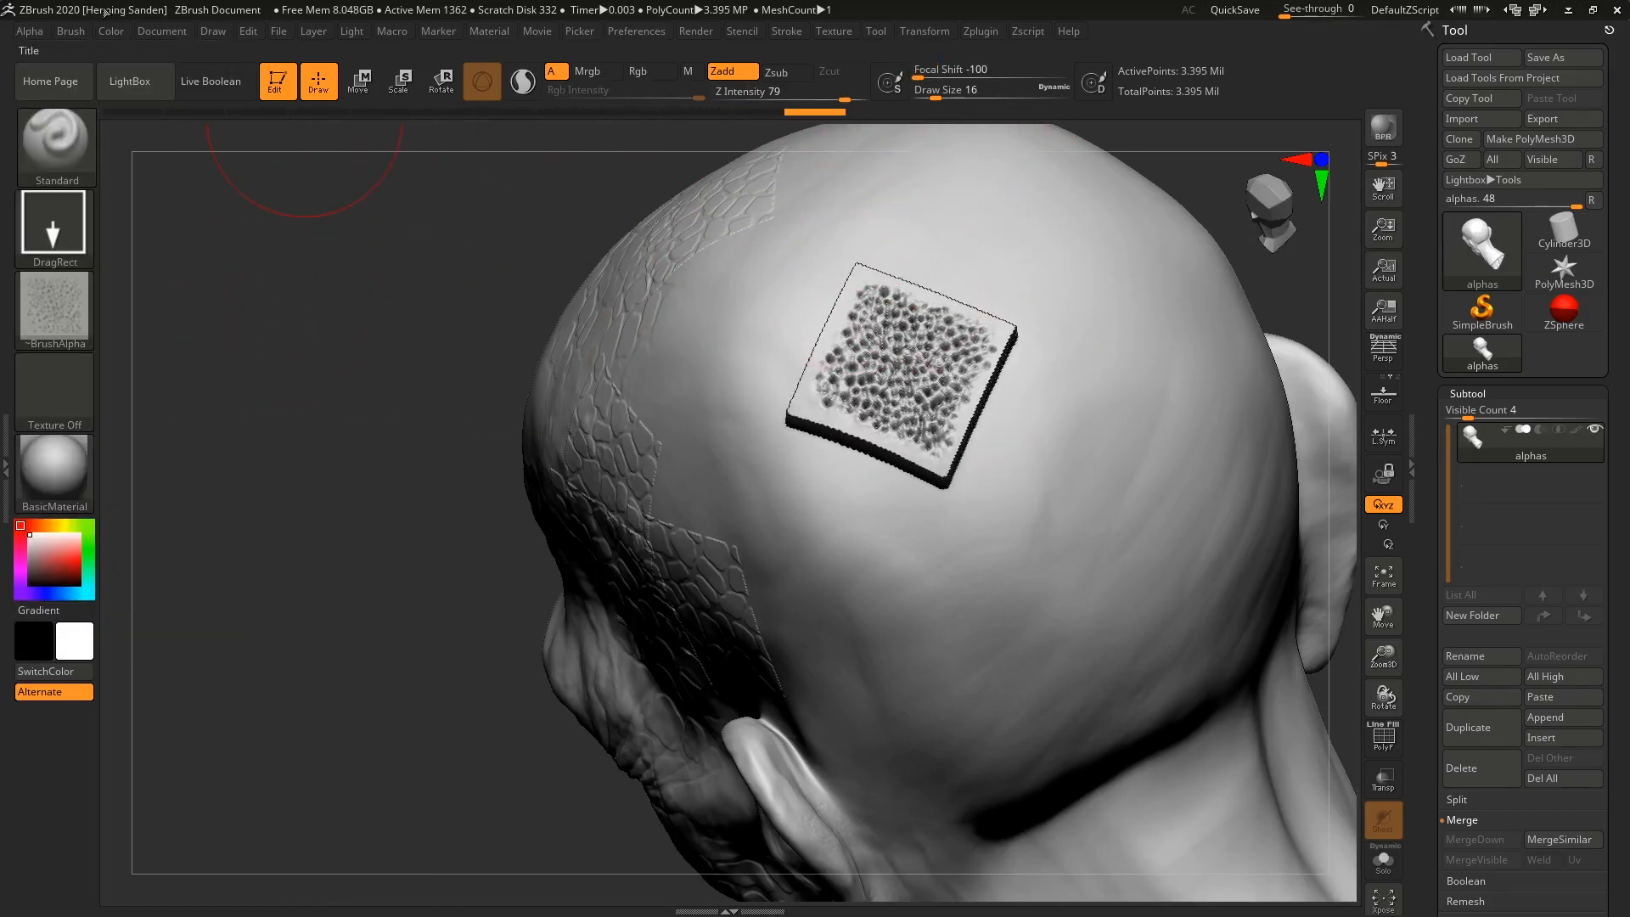
- Set the pore alpha's Mid Value to 50 and stamp a second patch beside the first for comparison
click(25, 34)
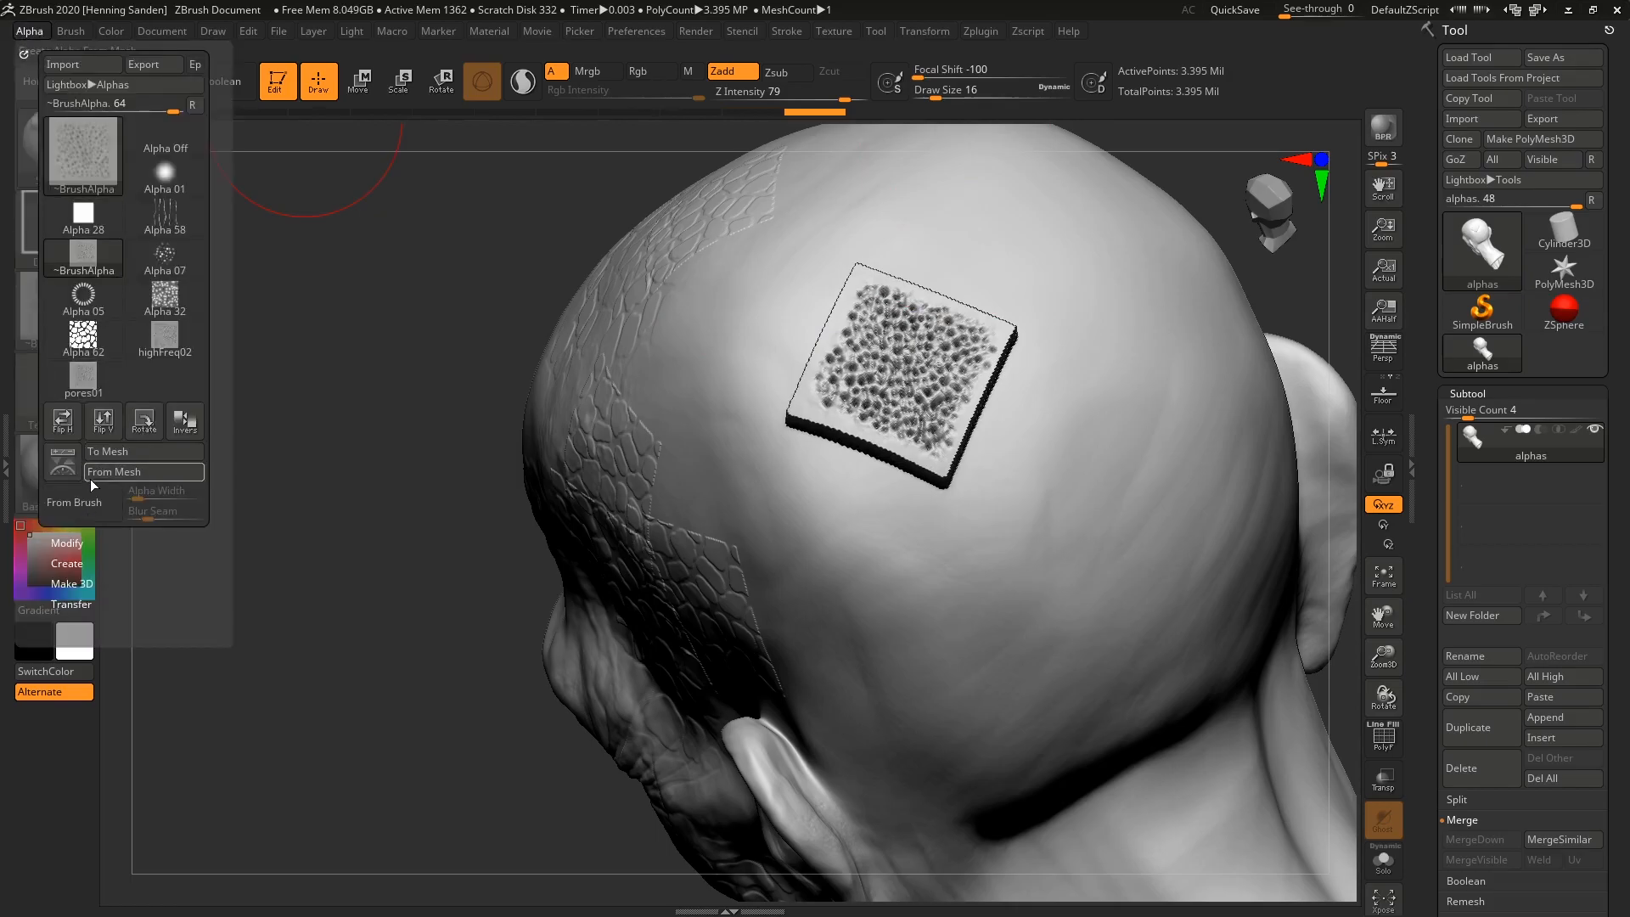
click(30, 32)
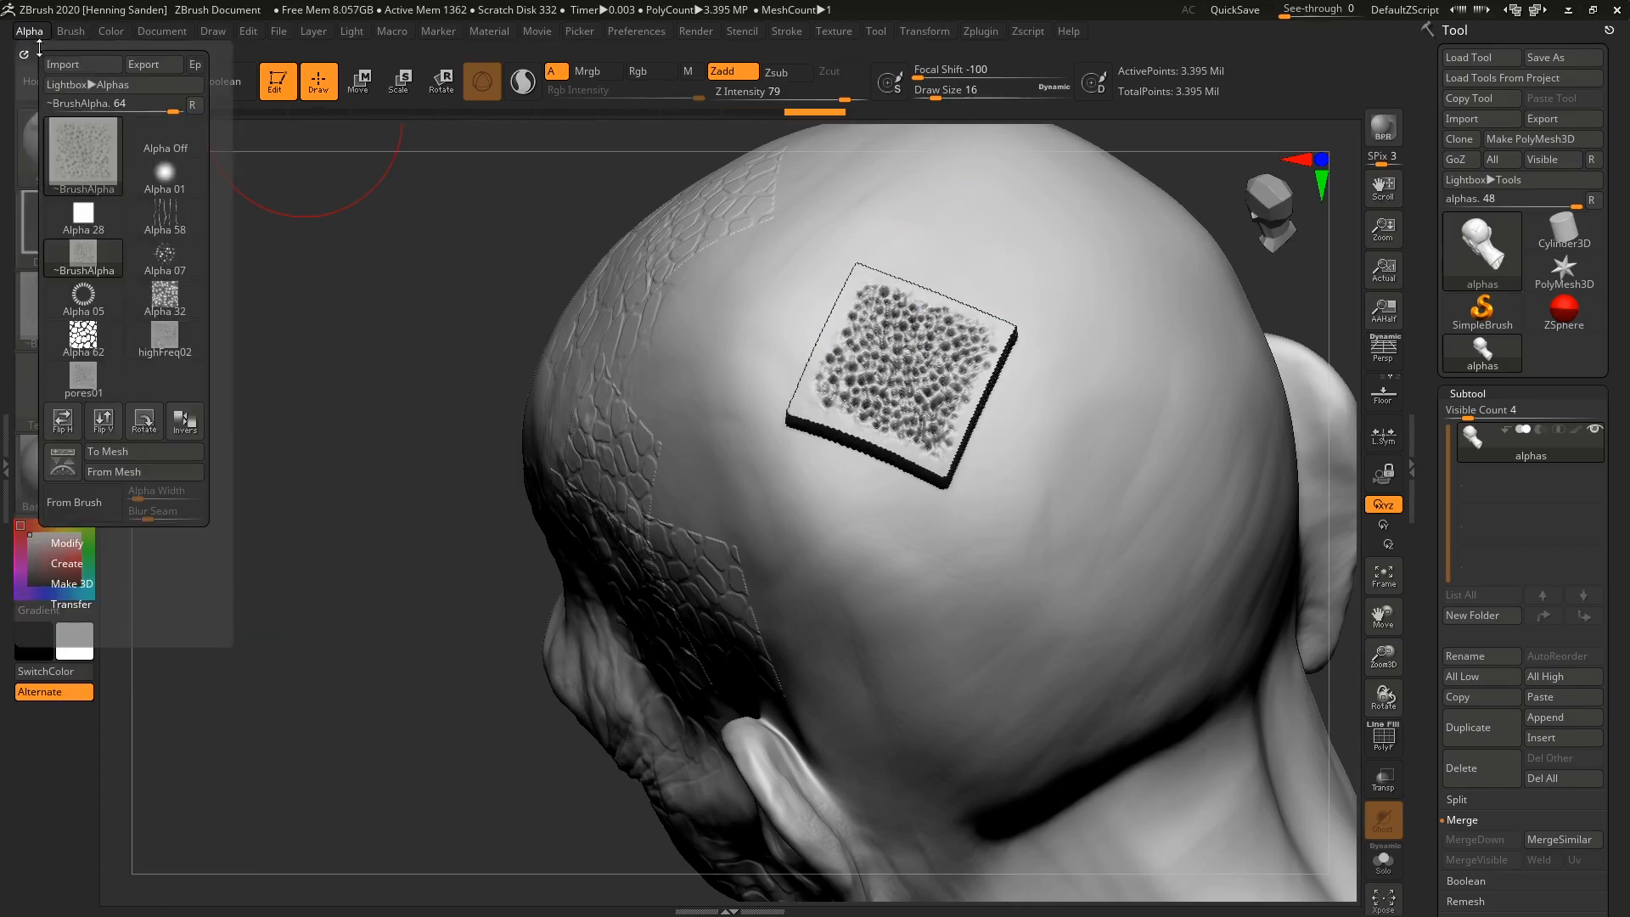
click(78, 542)
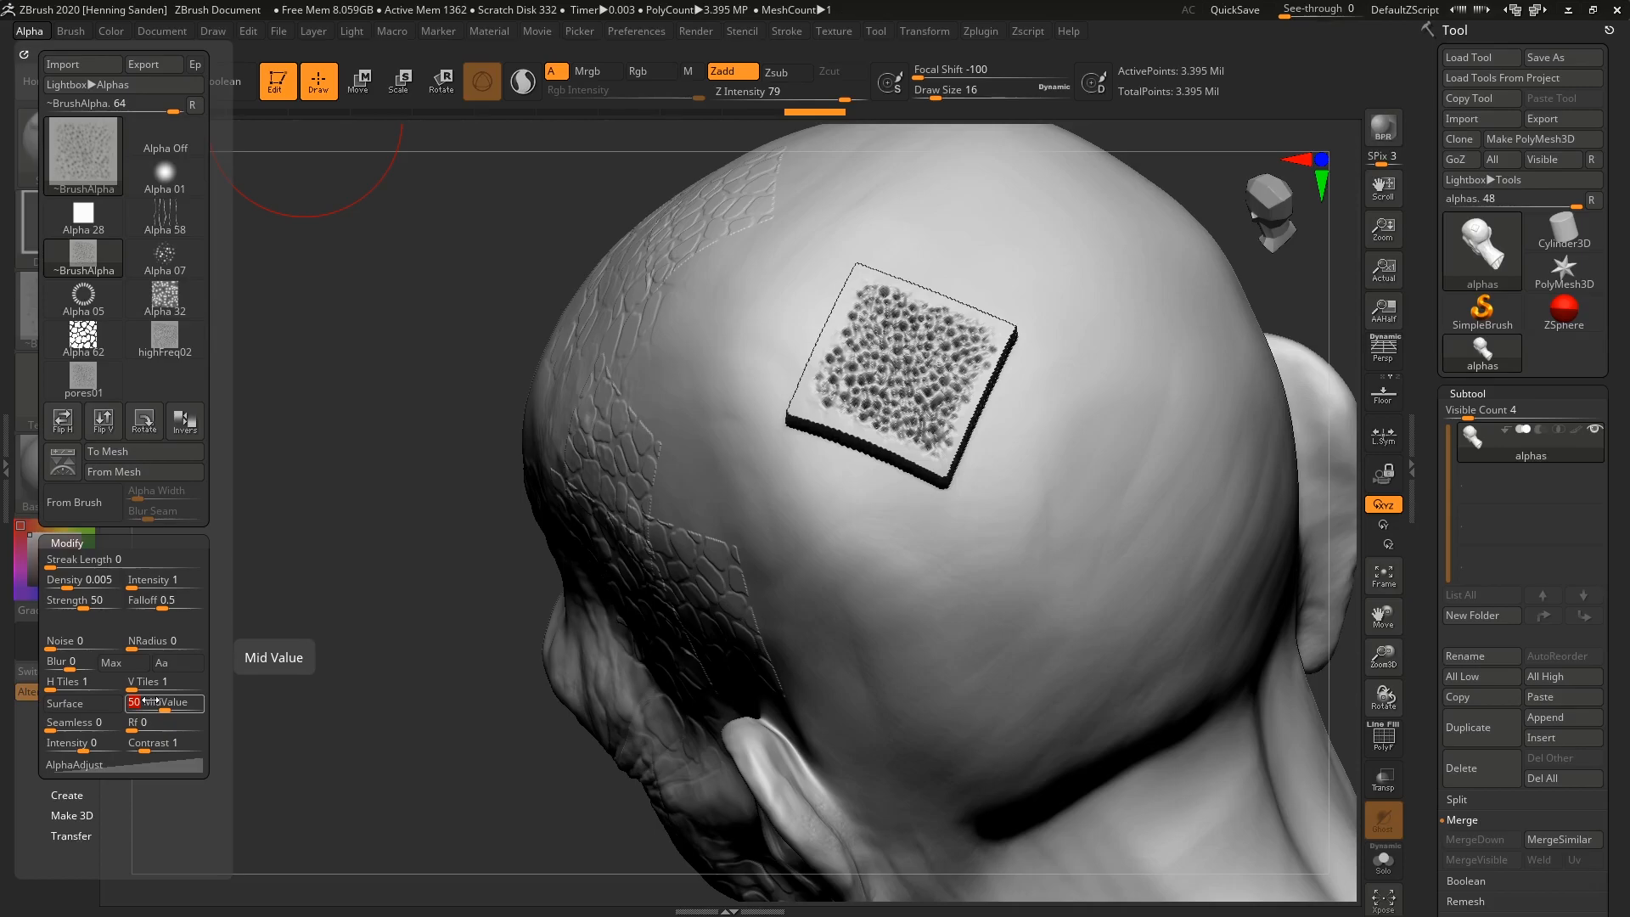
alt+right_drag(1021, 453, 877, 328)
drag(916, 375, 984, 262)
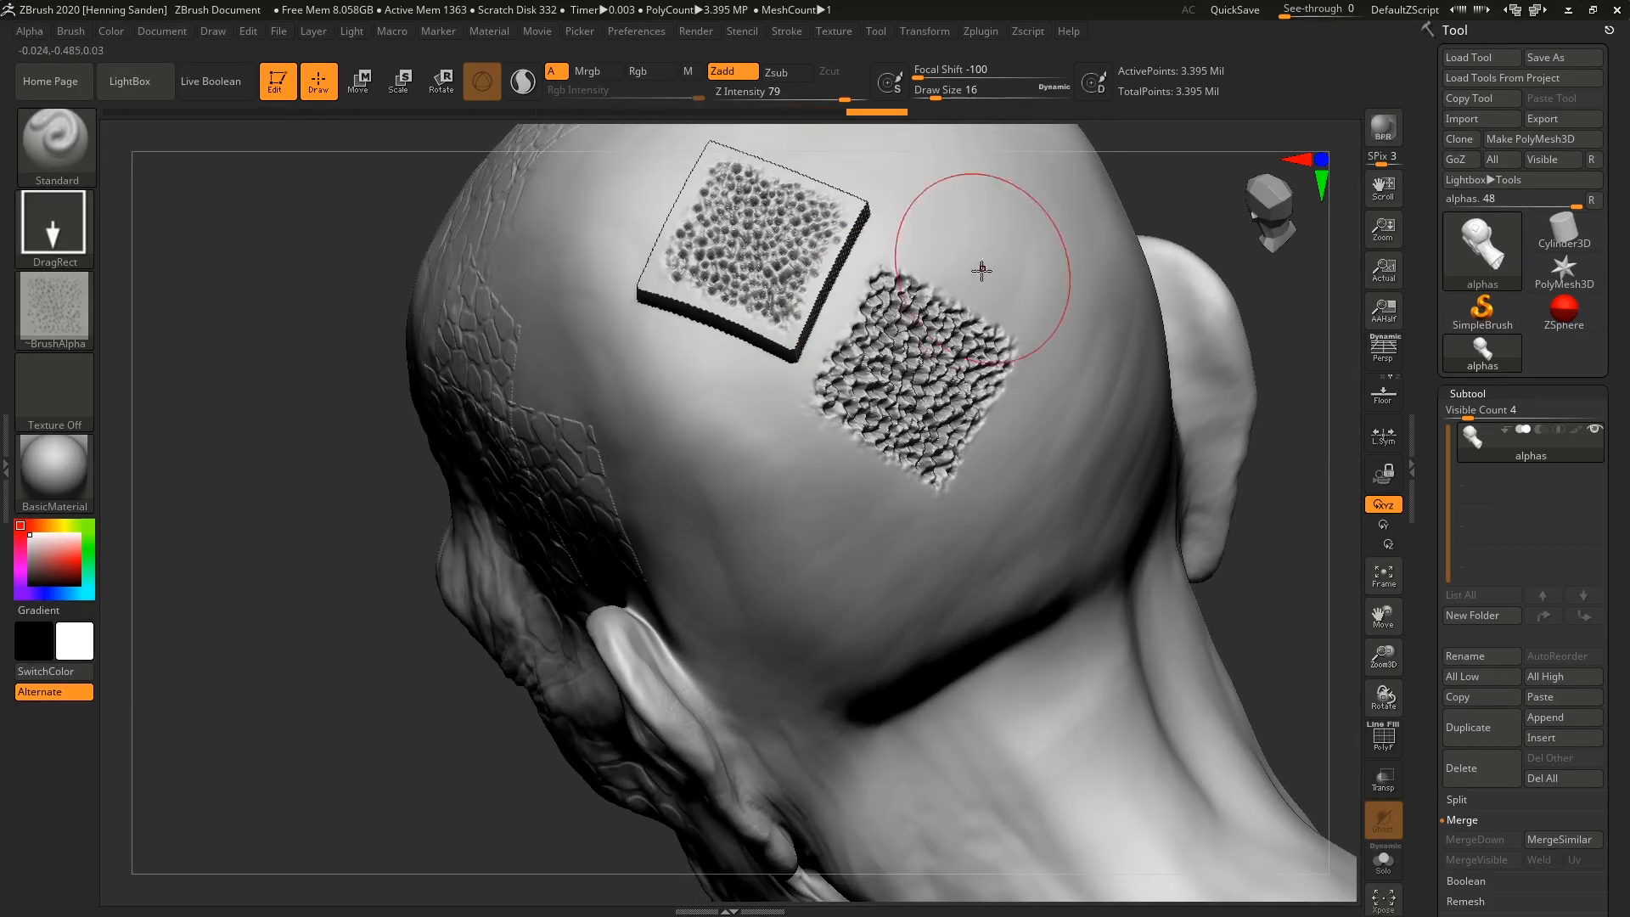
right_drag(985, 265, 931, 342)
mouse_move(943, 147)
alt+right_down()
mouse_move(943, 360)
mouse_move(842, 407)
alt+right_up()
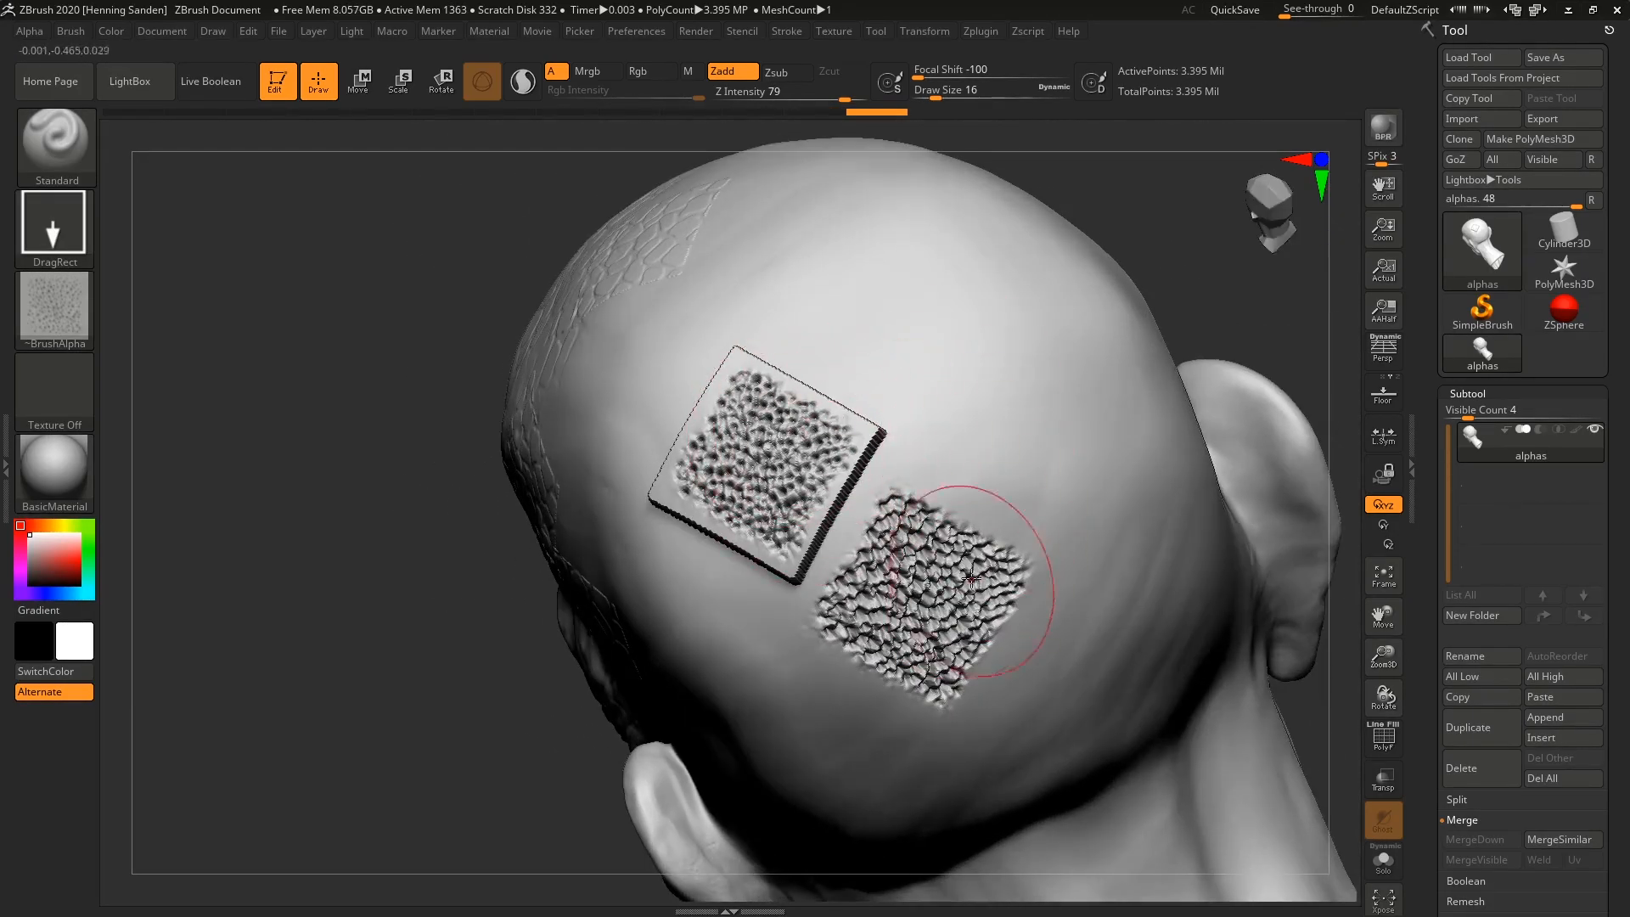
right_drag(916, 546, 939, 538)
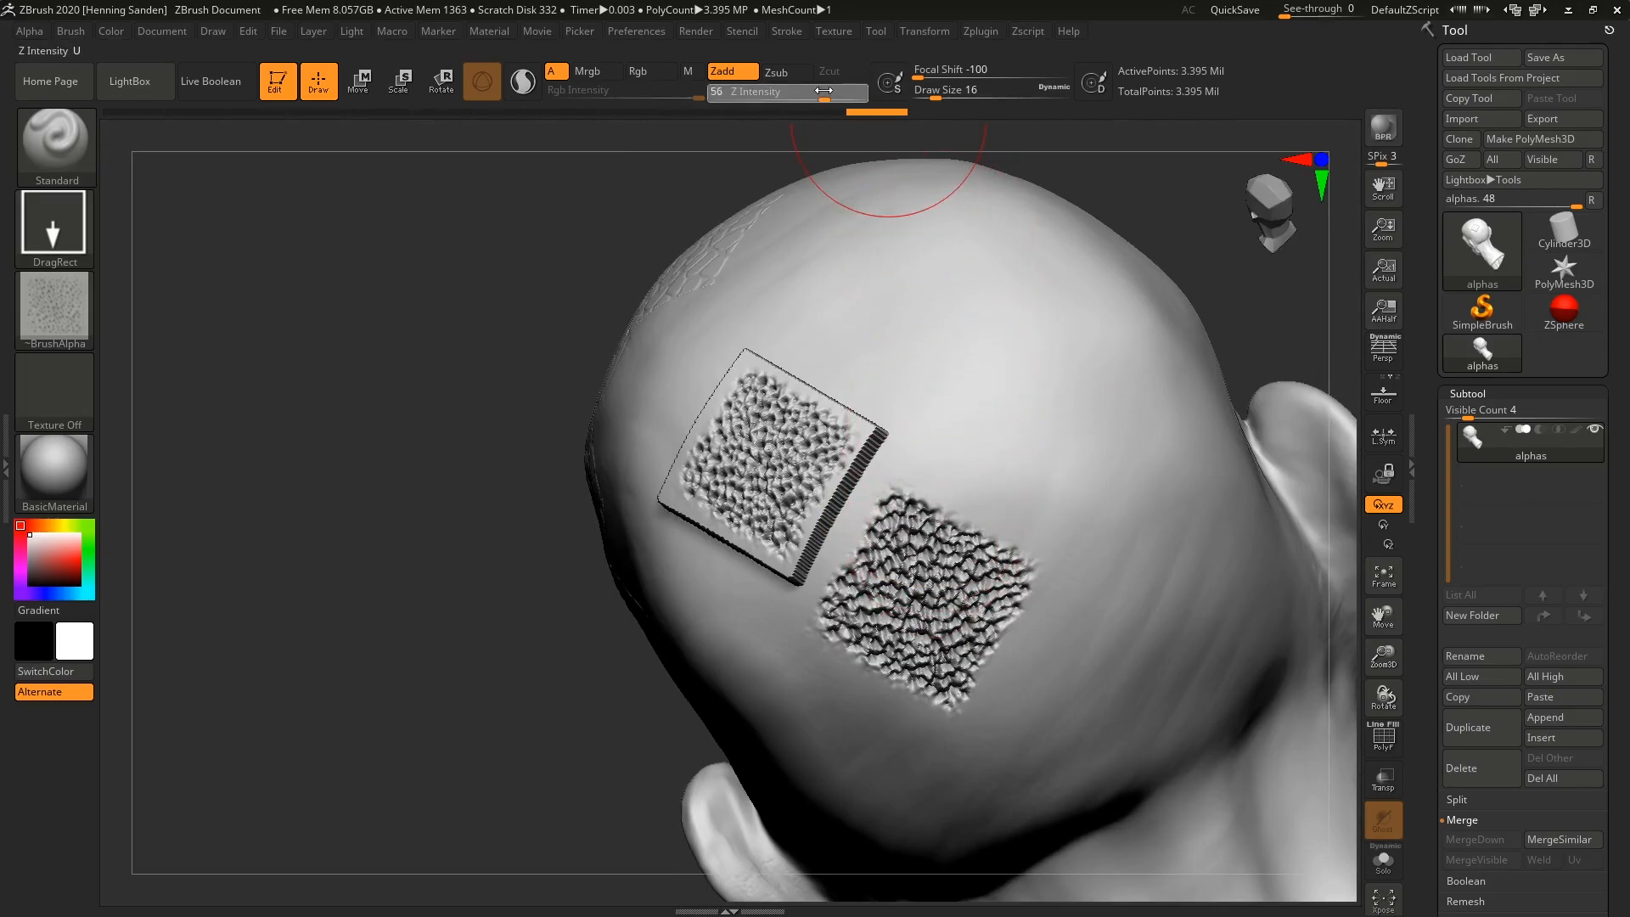
- Set Z Intensity to 30 and stamp several overlapping pore patches on the back of the head
drag(792, 91, 795, 92)
drag(968, 410, 1022, 325)
right_drag(1021, 324, 986, 429)
drag(1031, 302, 1080, 172)
drag(899, 272, 921, 132)
right_drag(933, 365, 925, 435)
drag(1011, 279, 1050, 155)
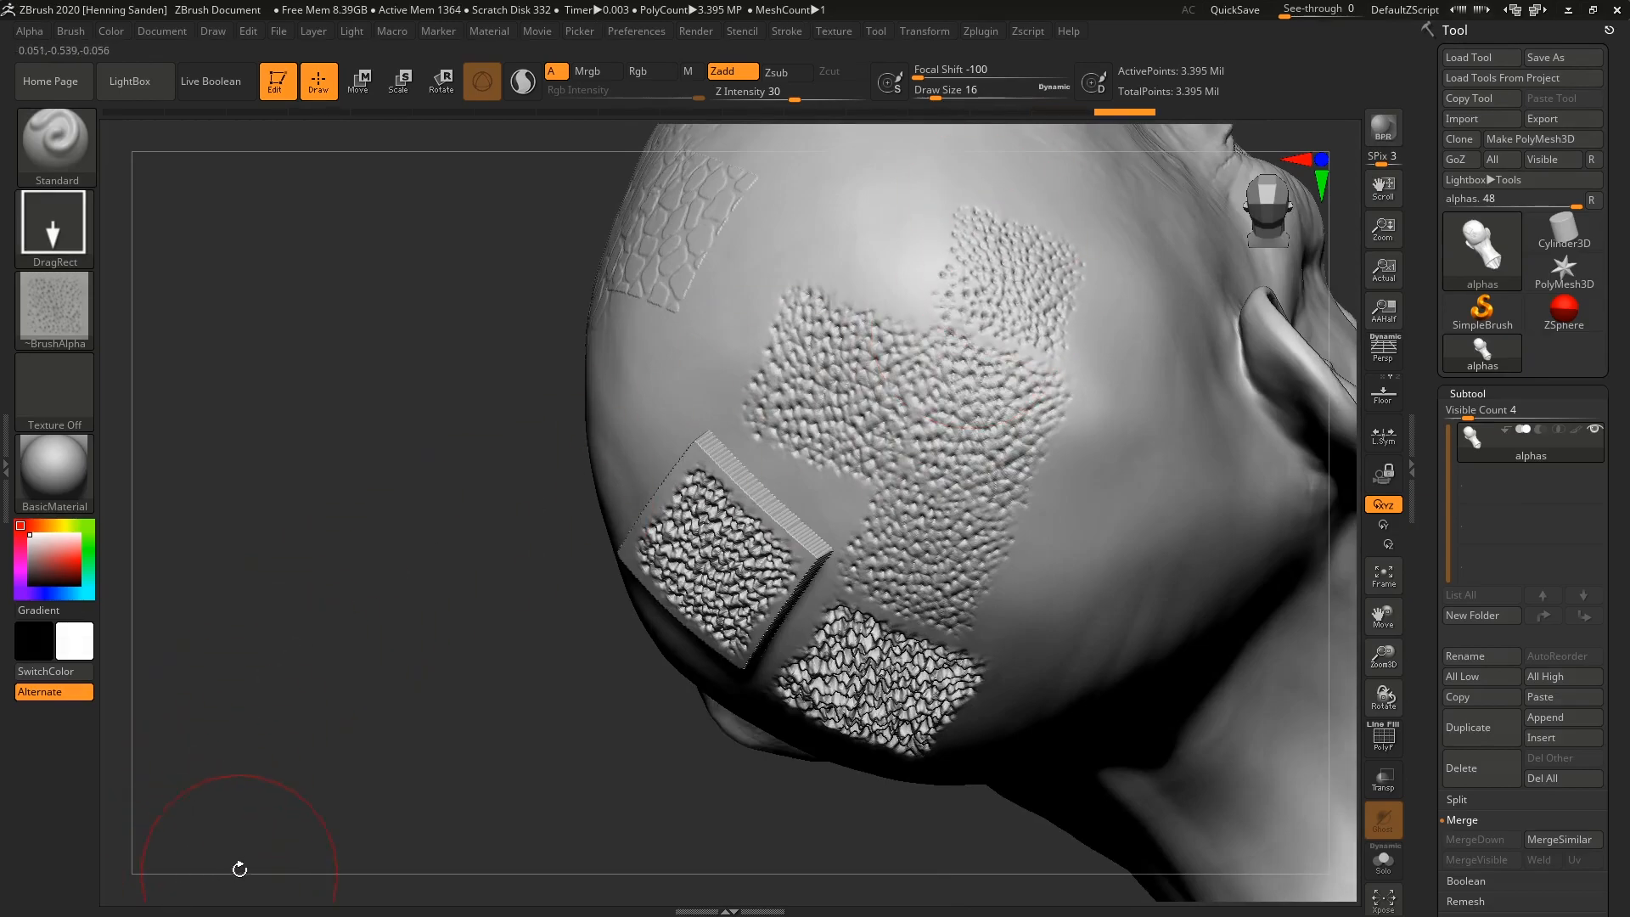
- Return the sculpt to the start of its undo history to clear all test stamps from the head
right_drag(1065, 500, 1001, 237)
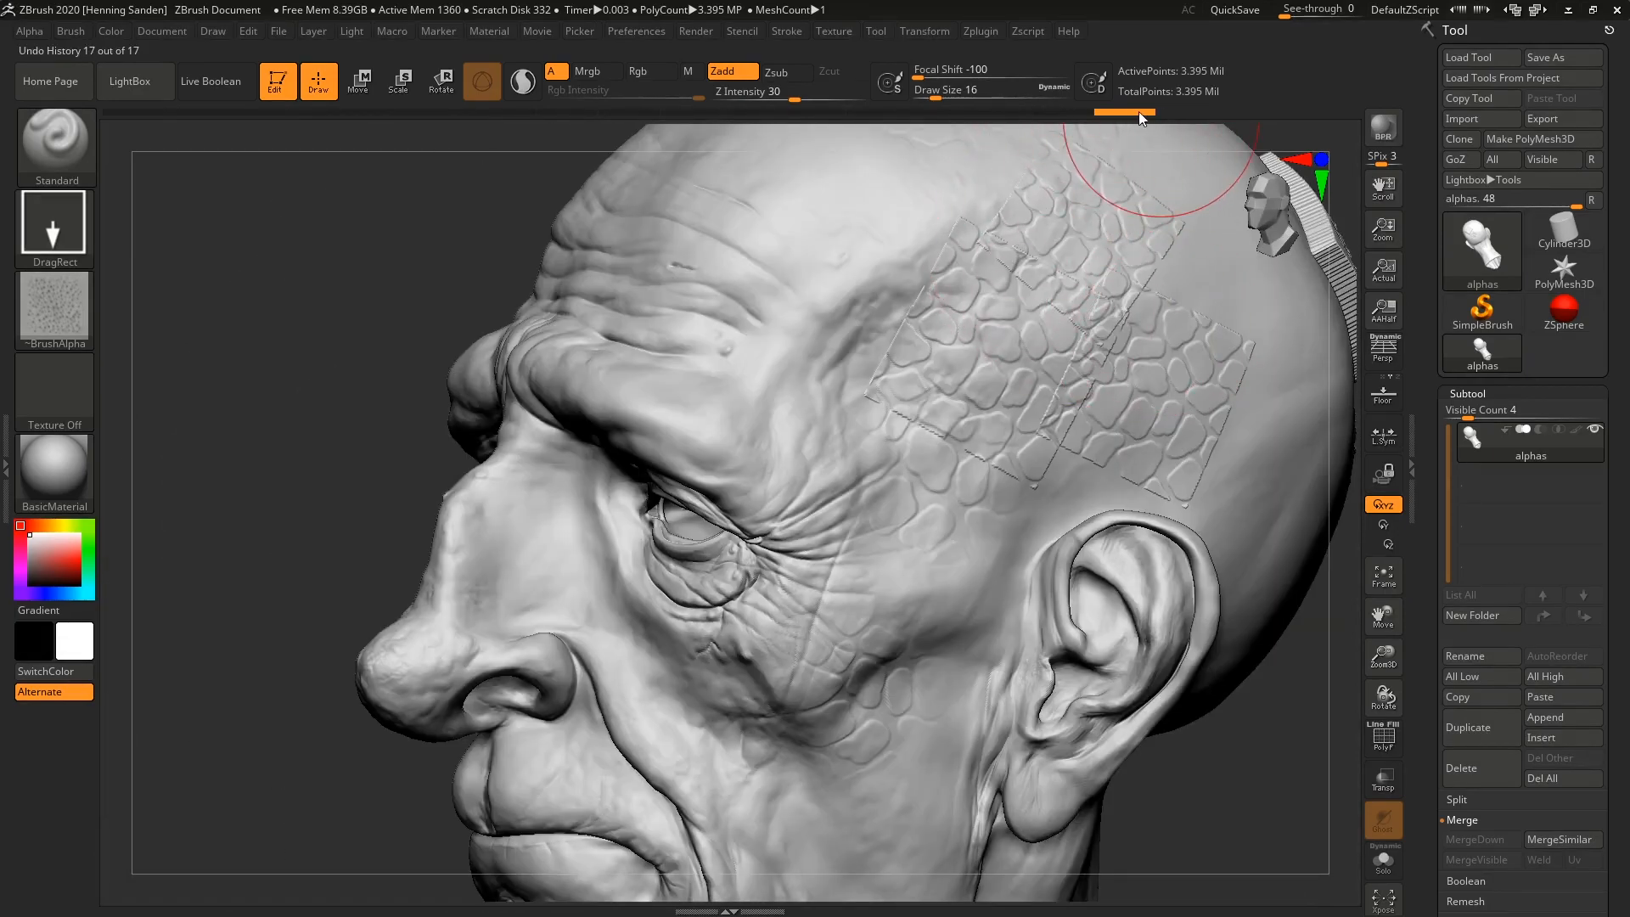
click(127, 113)
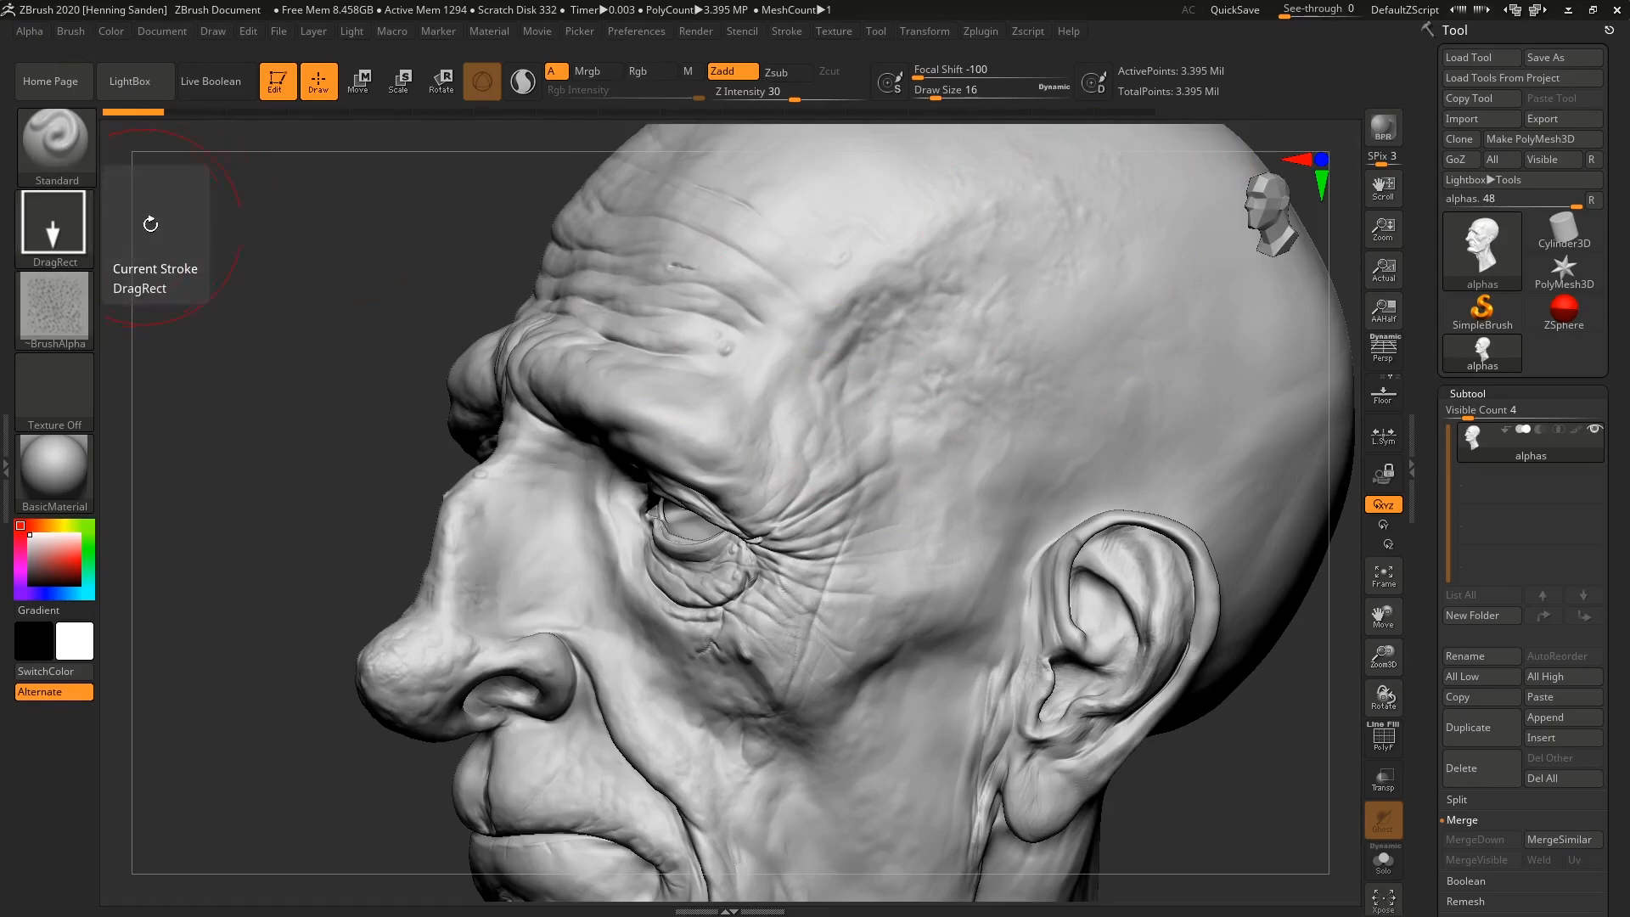
- Stamp pore detail on the side of the face and on the cheek behind the smile fold
drag(781, 377, 776, 447)
mouse_move(775, 451)
right_down()
mouse_move(782, 476)
mouse_move(877, 384)
right_up()
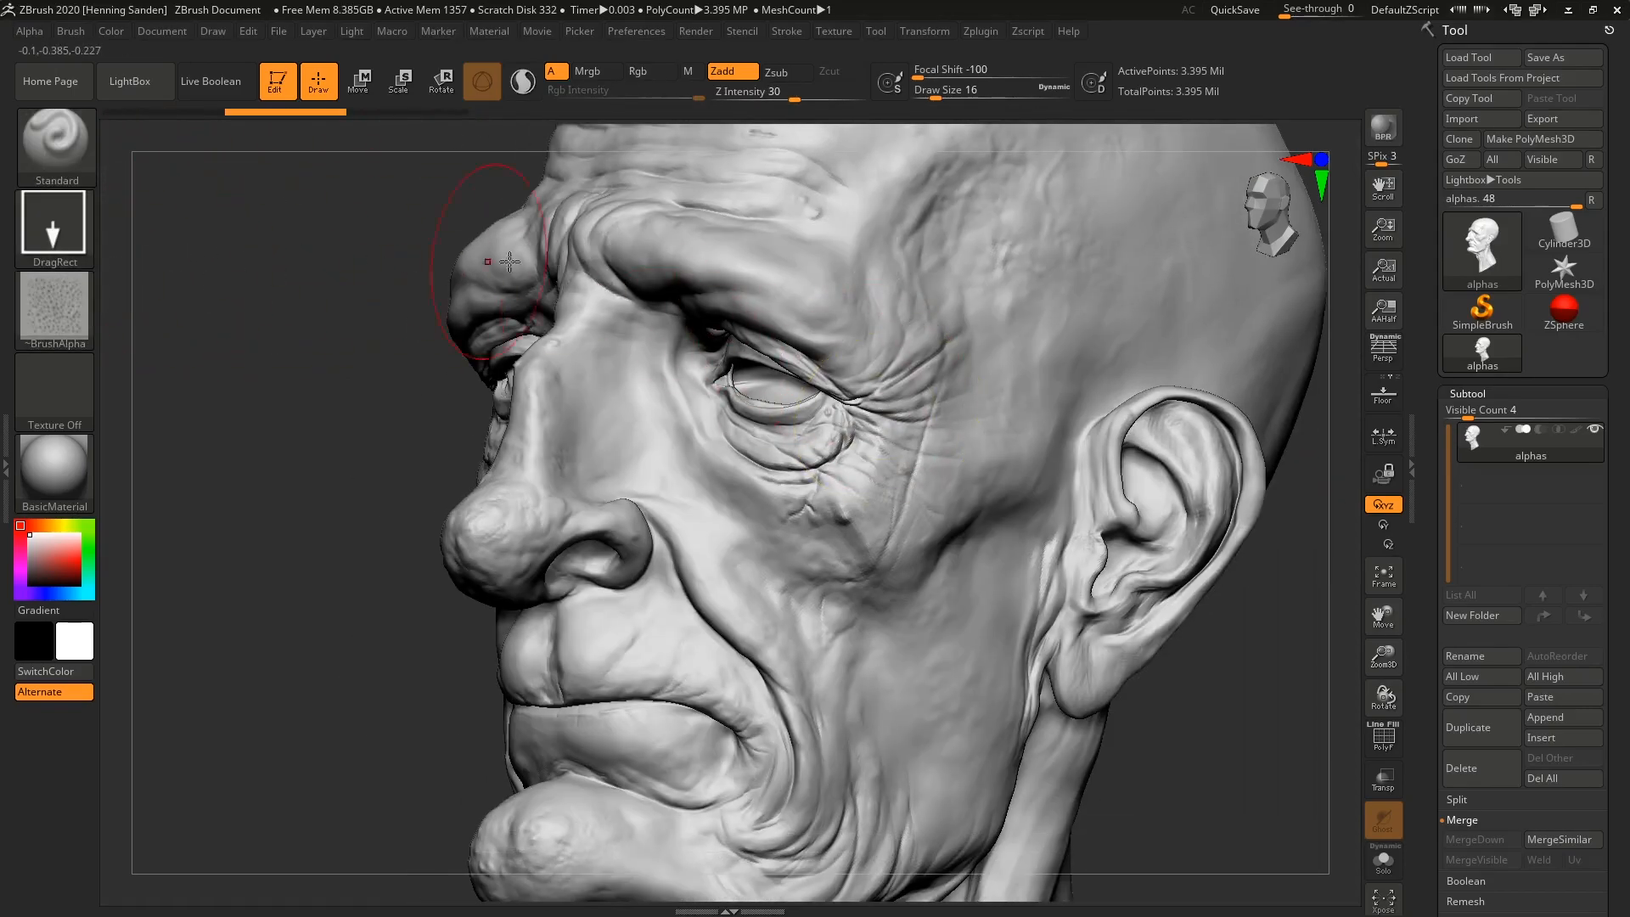
alt+right_drag(940, 490, 967, 365)
alt+right_drag(861, 512, 962, 531)
drag(837, 518, 949, 503)
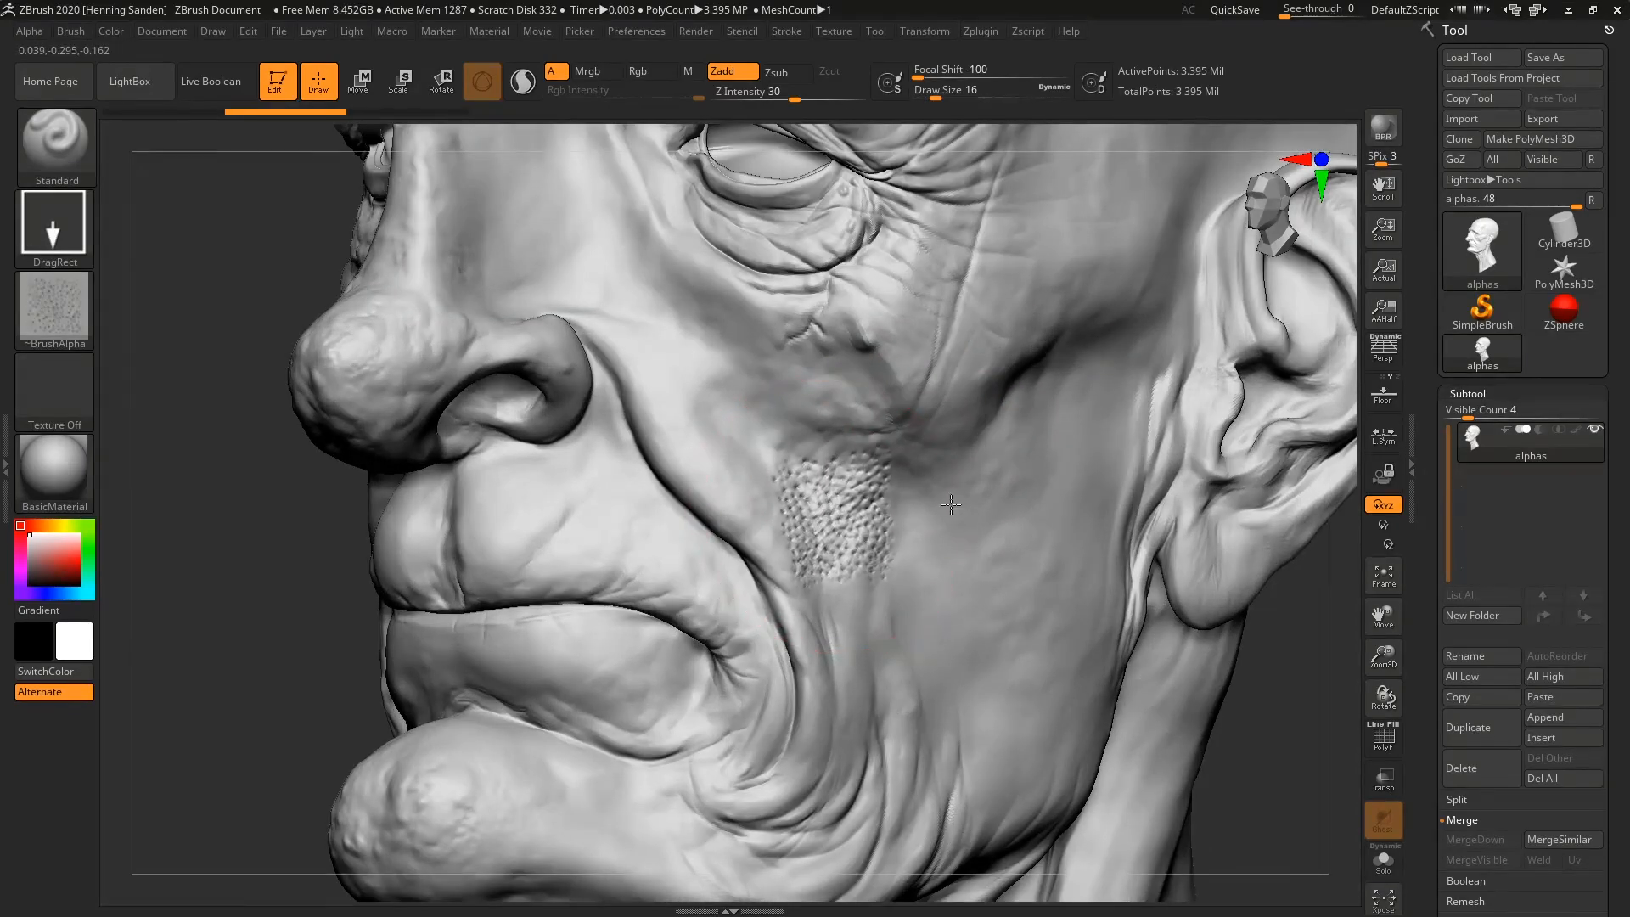
mouse_move(953, 593)
shift+mouse_down()
mouse_move(947, 475)
mouse_move(900, 546)
mouse_move(883, 504)
mouse_move(949, 530)
shift+mouse_up()
- Set Z Intensity to 18 and stamp fainter overlapping pore patches over the cheek and the folds beside the mouth
key(u)
alt+right_drag(937, 556, 961, 426)
drag(938, 438, 1000, 518)
alt+right_drag(923, 590, 954, 467)
mouse_move(988, 489)
mouse_down()
mouse_move(1037, 455)
mouse_move(1019, 471)
mouse_up()
drag(896, 557, 903, 552)
- Extend the pore texture across the rear cheek and along the jaw with more overlapping stamps
right_drag(1087, 442, 1012, 421)
drag(1043, 276, 1204, 319)
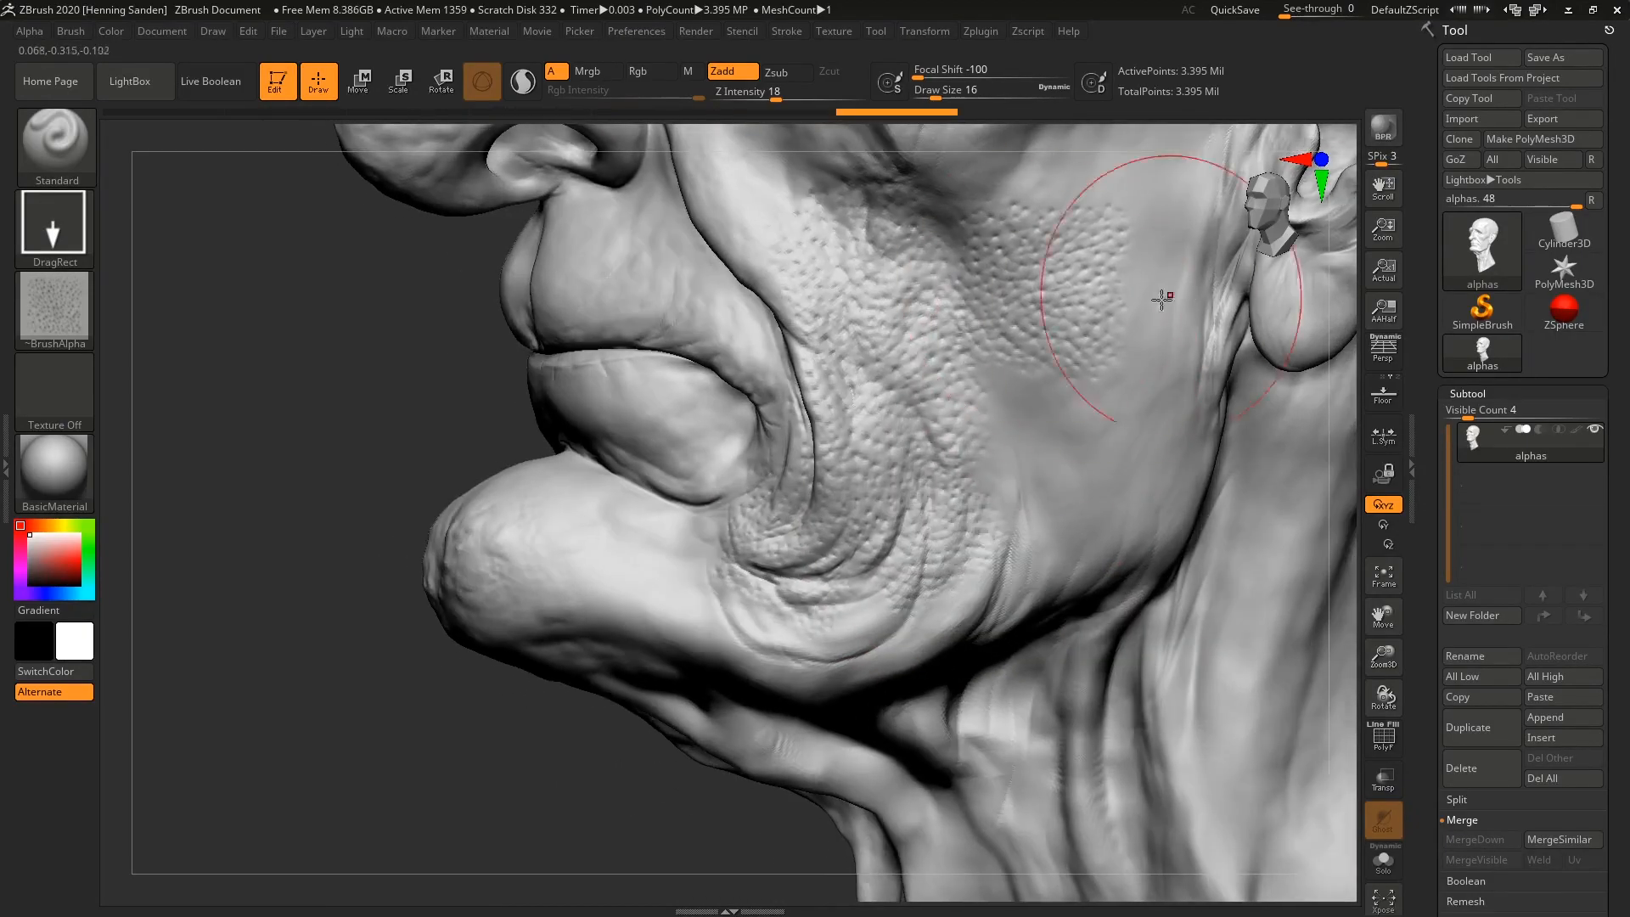
drag(1025, 473, 1258, 368)
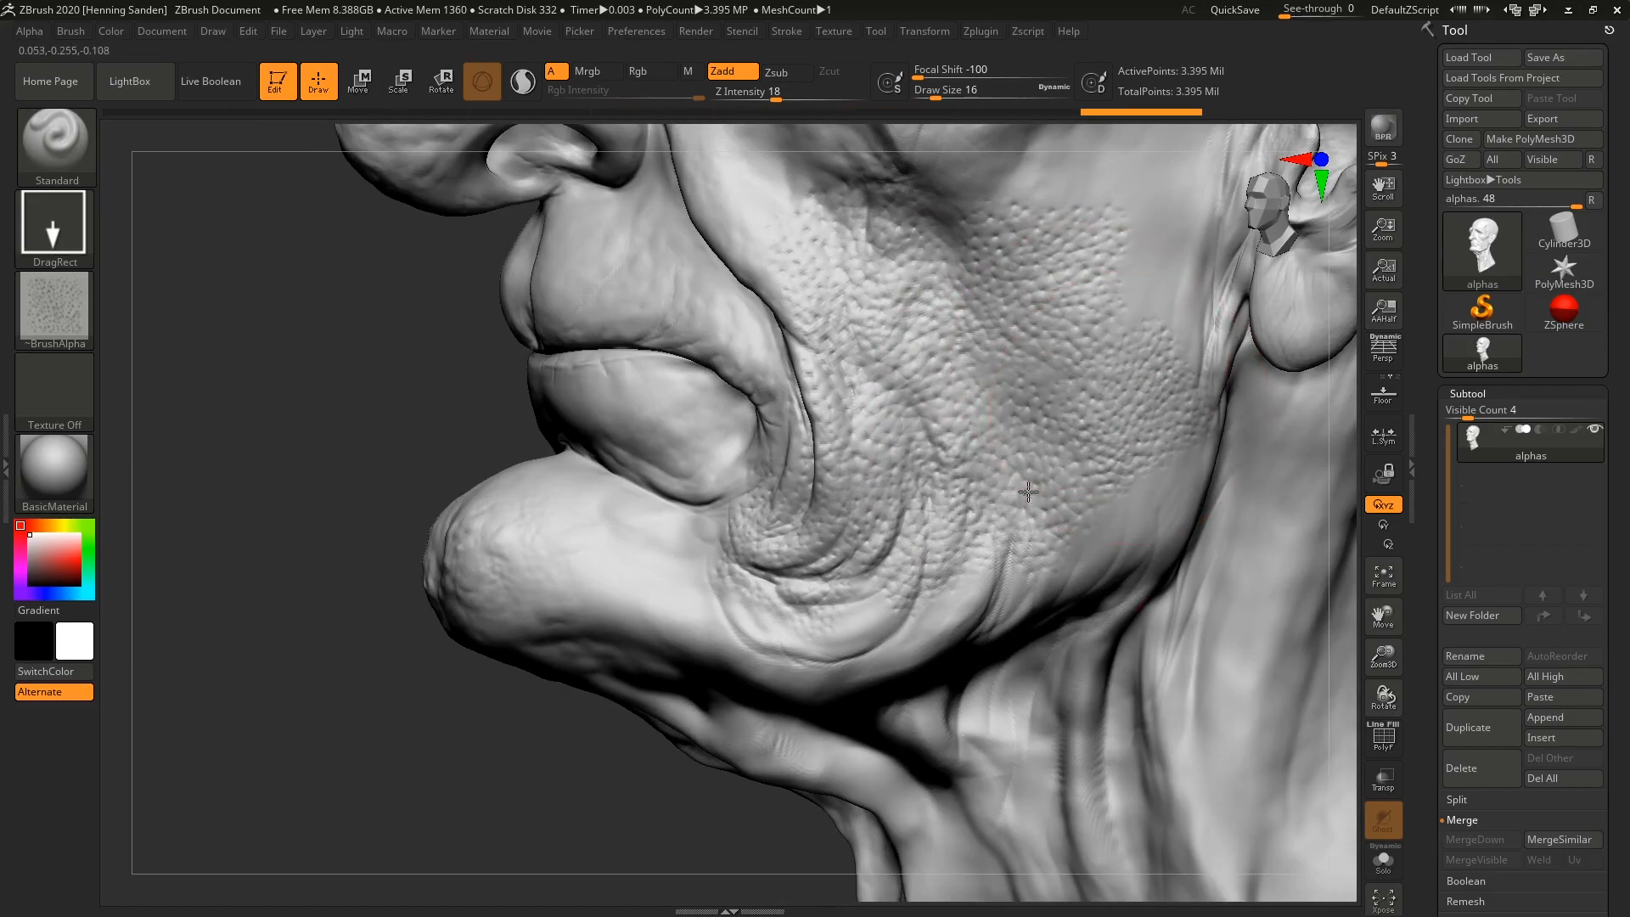
right_drag(1282, 344, 1270, 290)
drag(945, 511, 1047, 466)
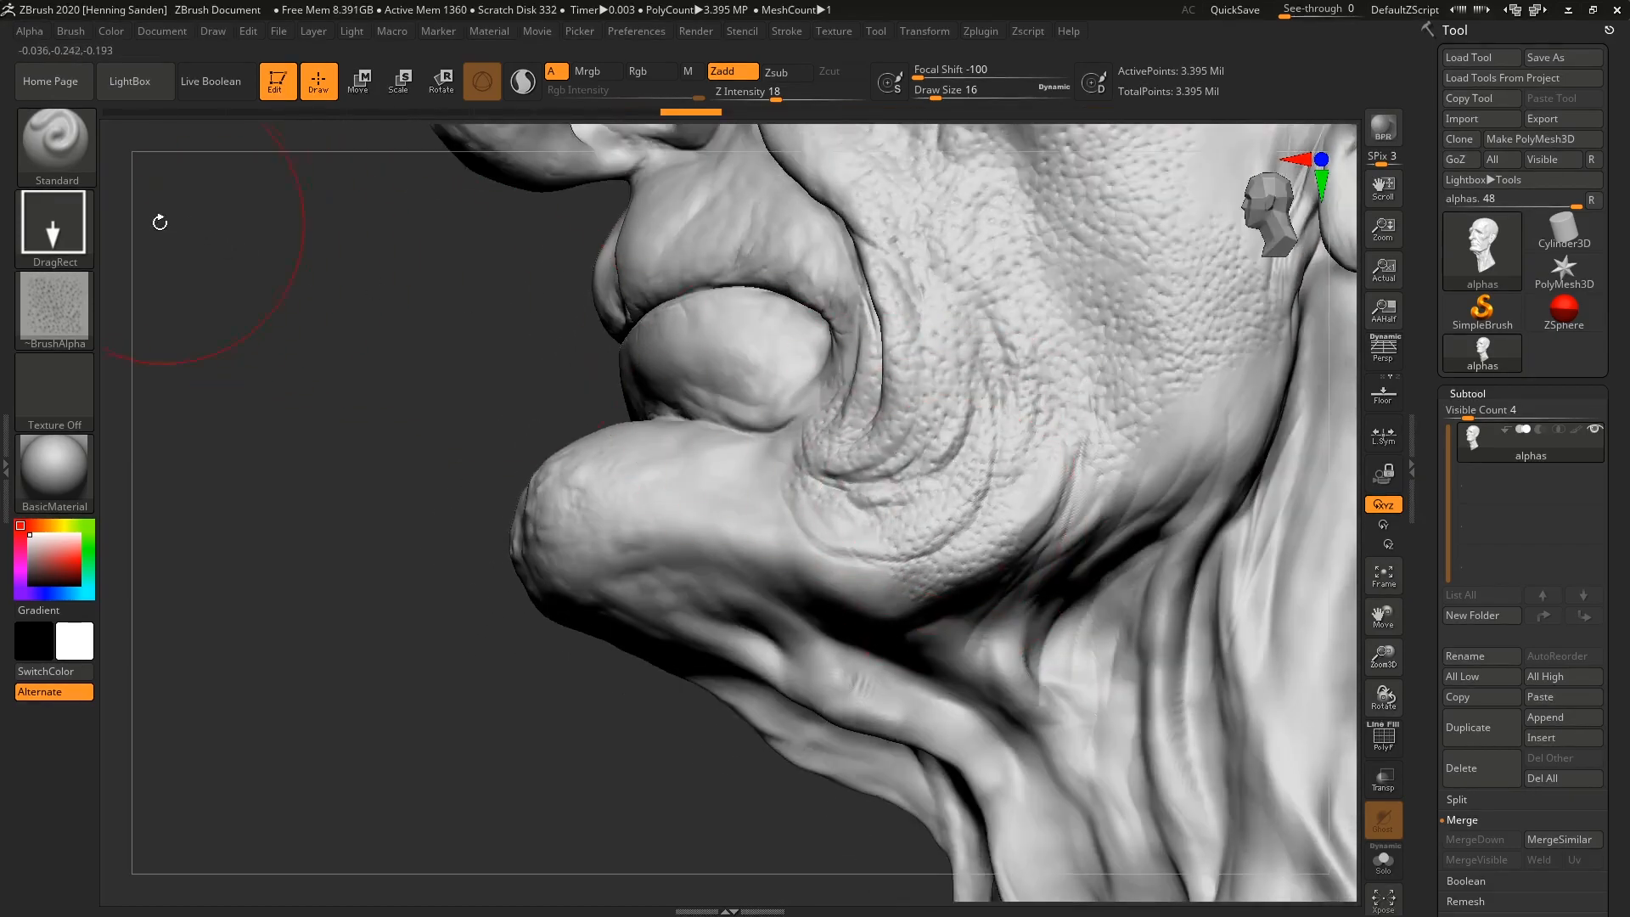
- Select Alpha 23 and stamp a dotted patch on the side of the chin, undoing one attempt
click(64, 313)
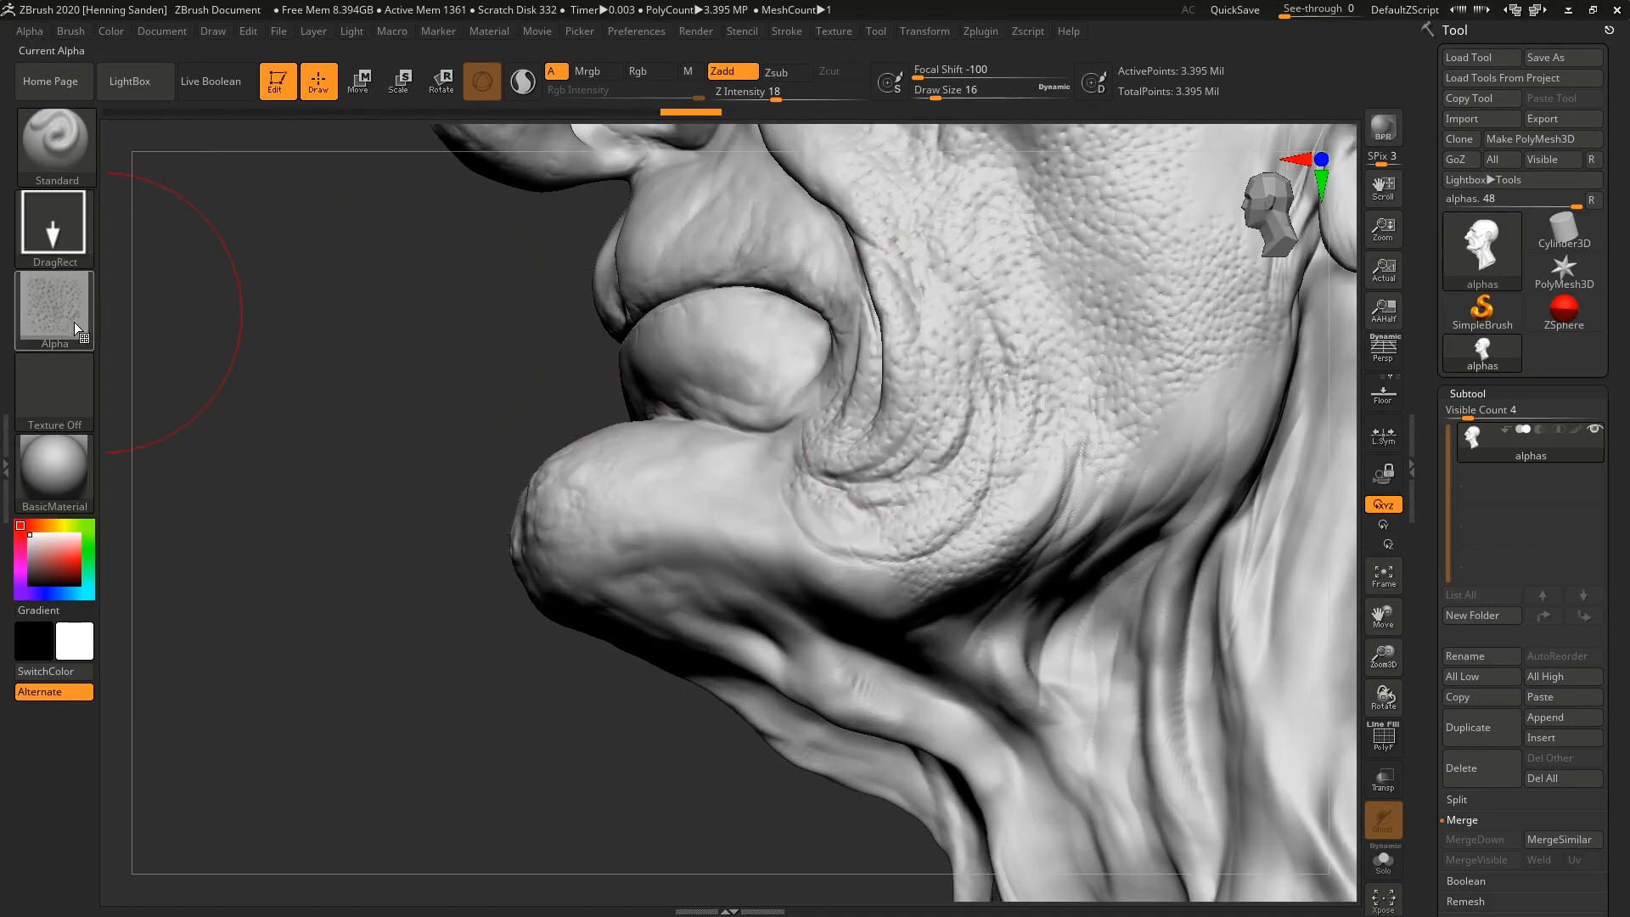
click(74, 321)
click(1056, 430)
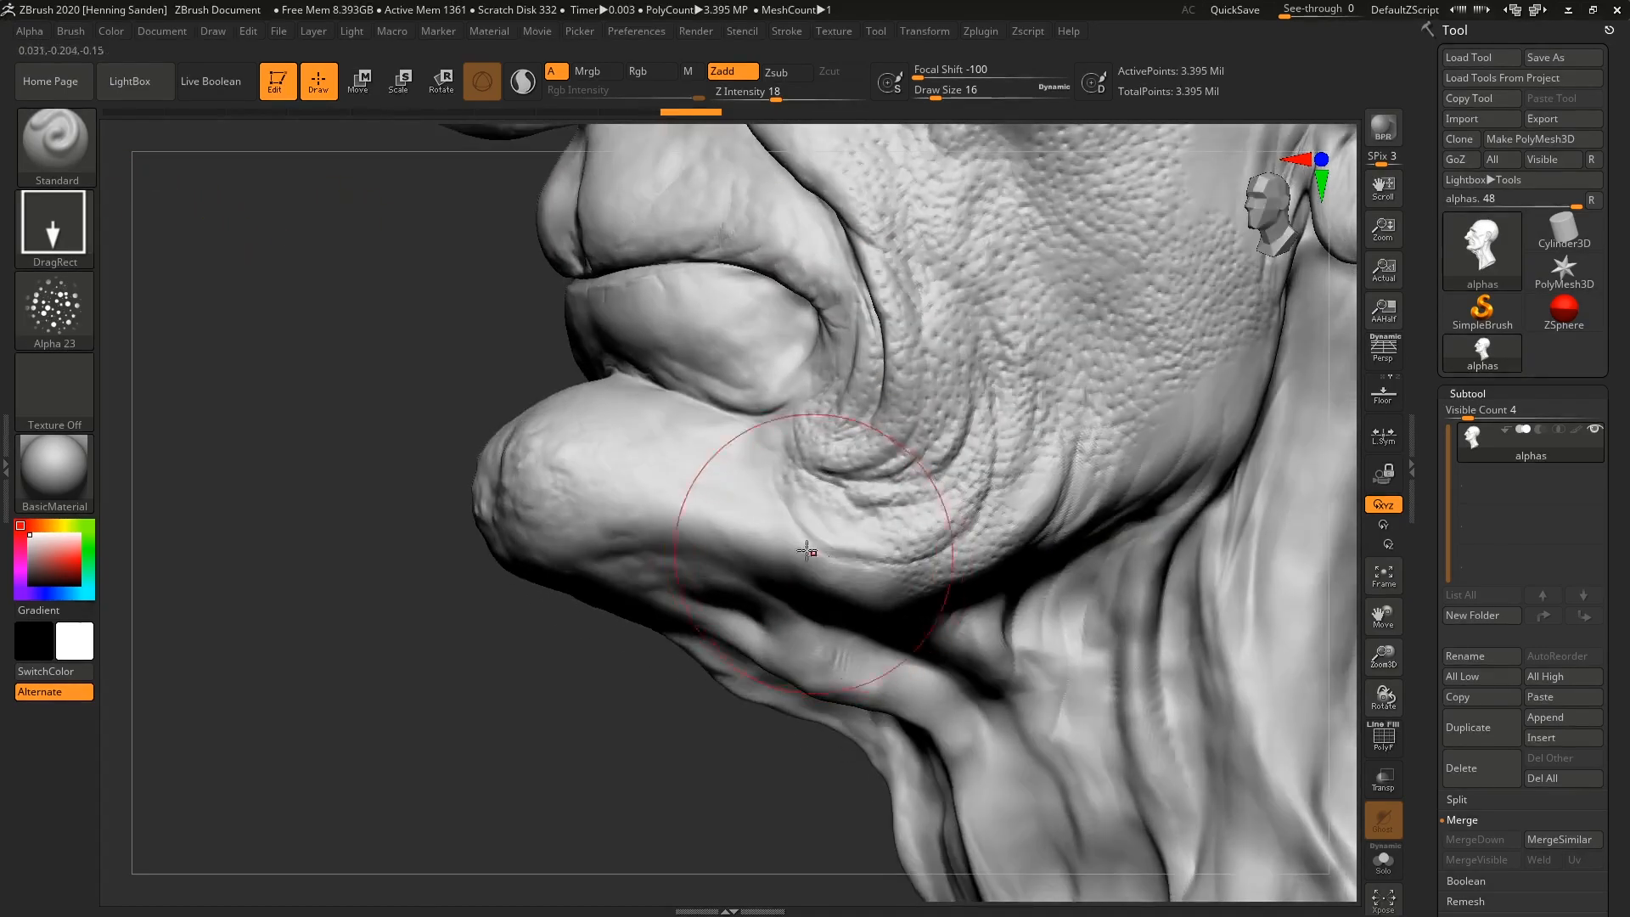
drag(754, 449, 754, 565)
key(ctrl+z)
right_drag(743, 465, 735, 515)
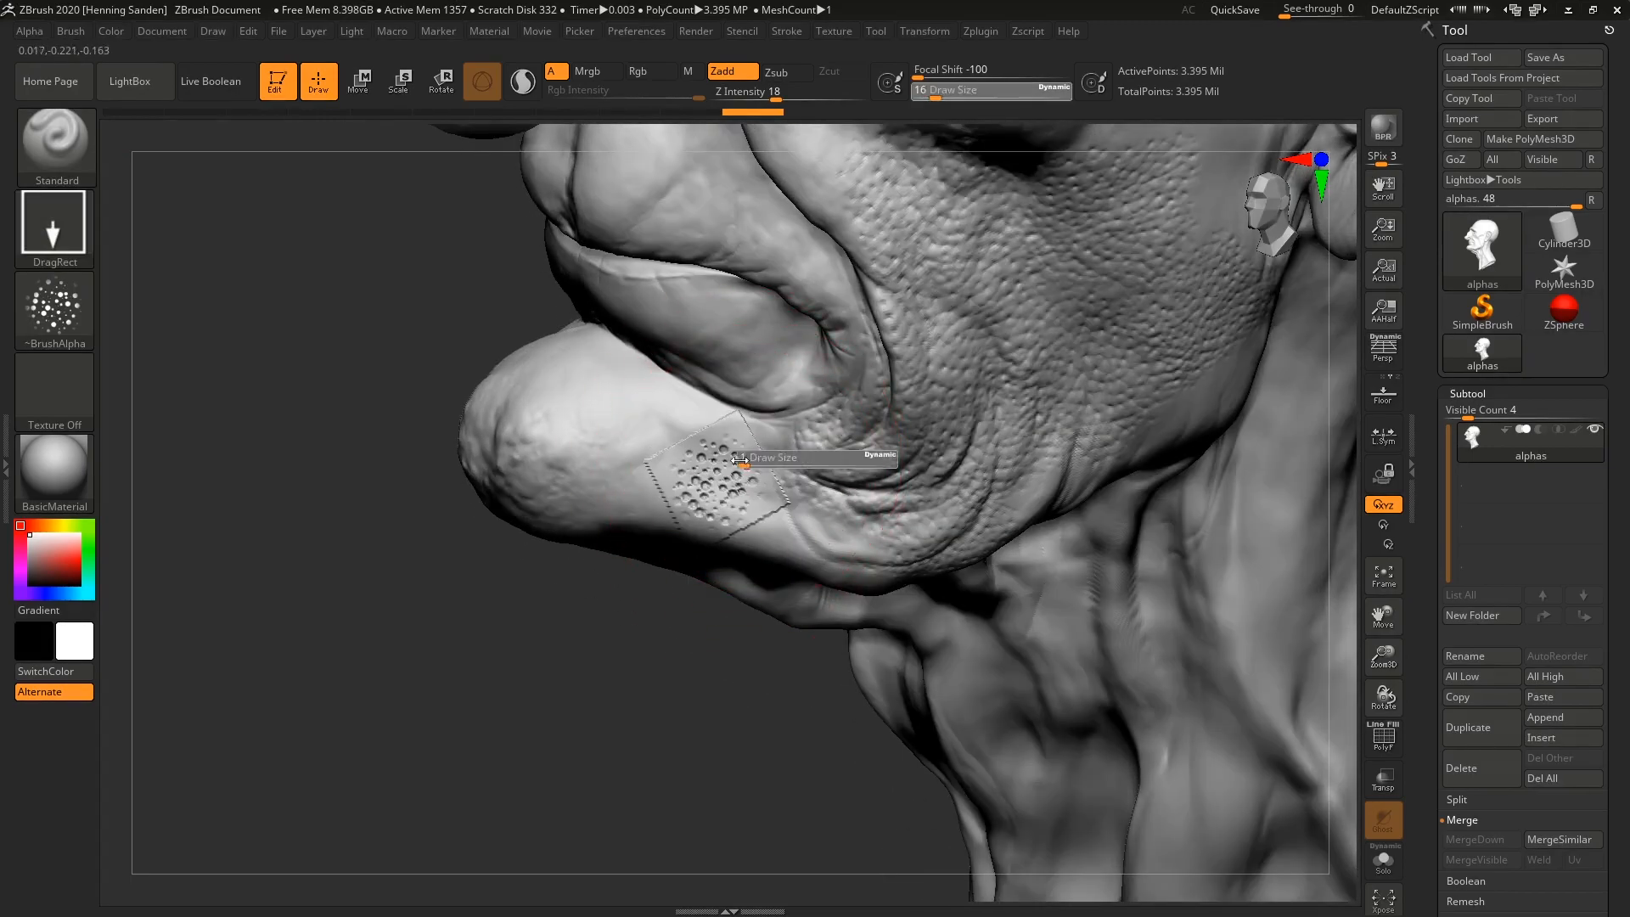
- Undo a trial smoothing touch near the mouth, and set Draw Size to 2 and Focal Shift to 0
key(shift)
shift+click(742, 404)
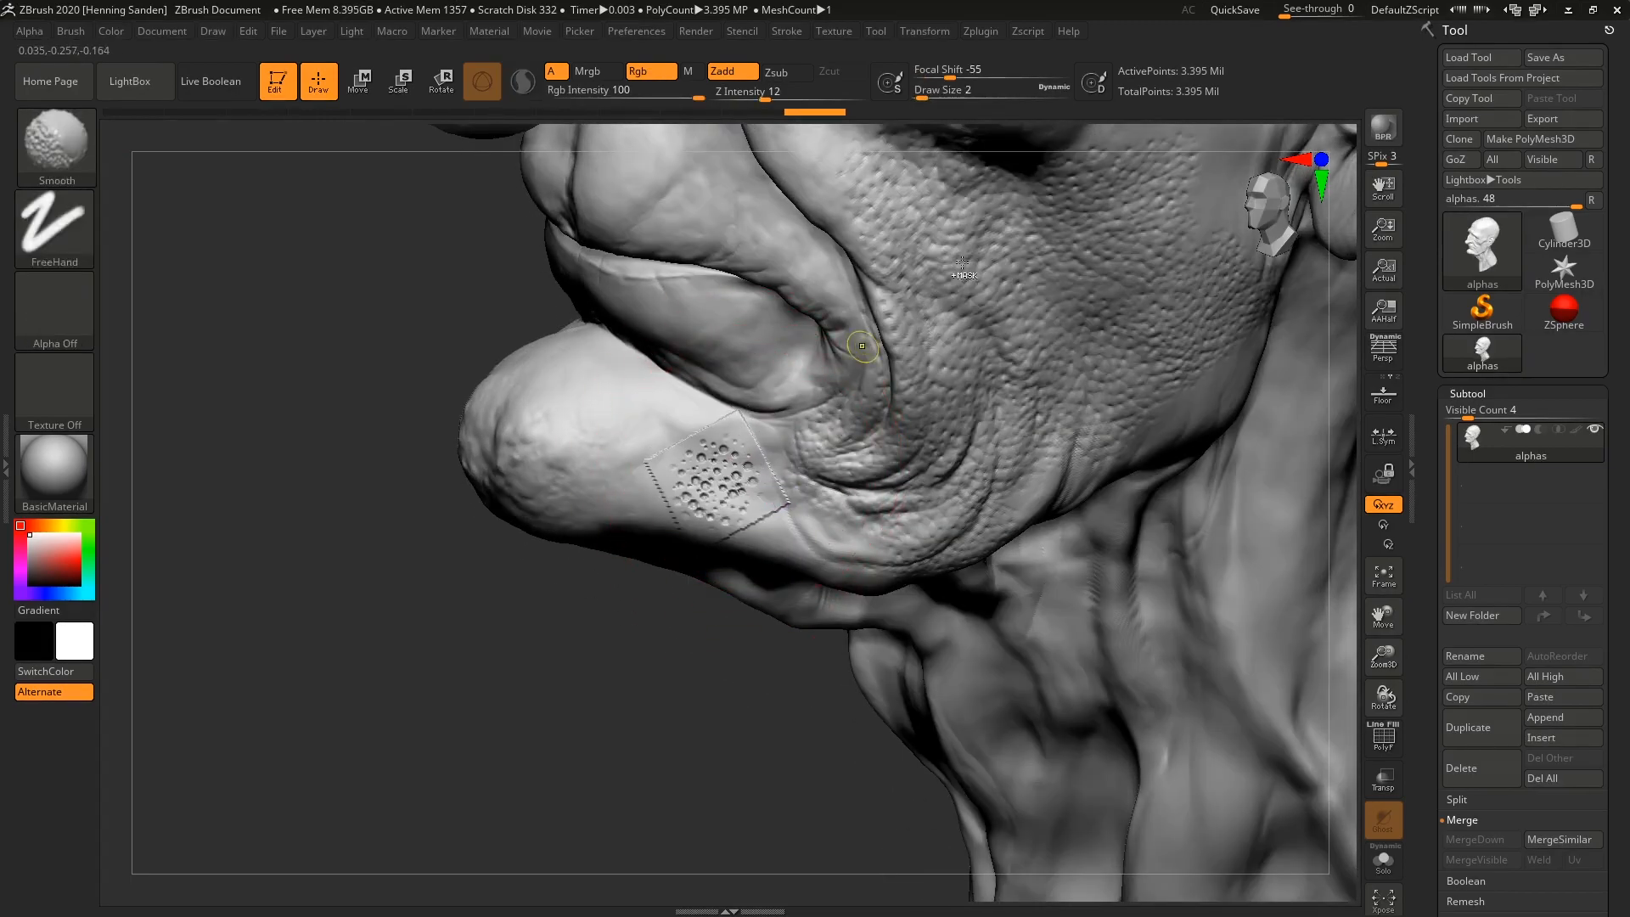
key(ctrl+z)
click(978, 71)
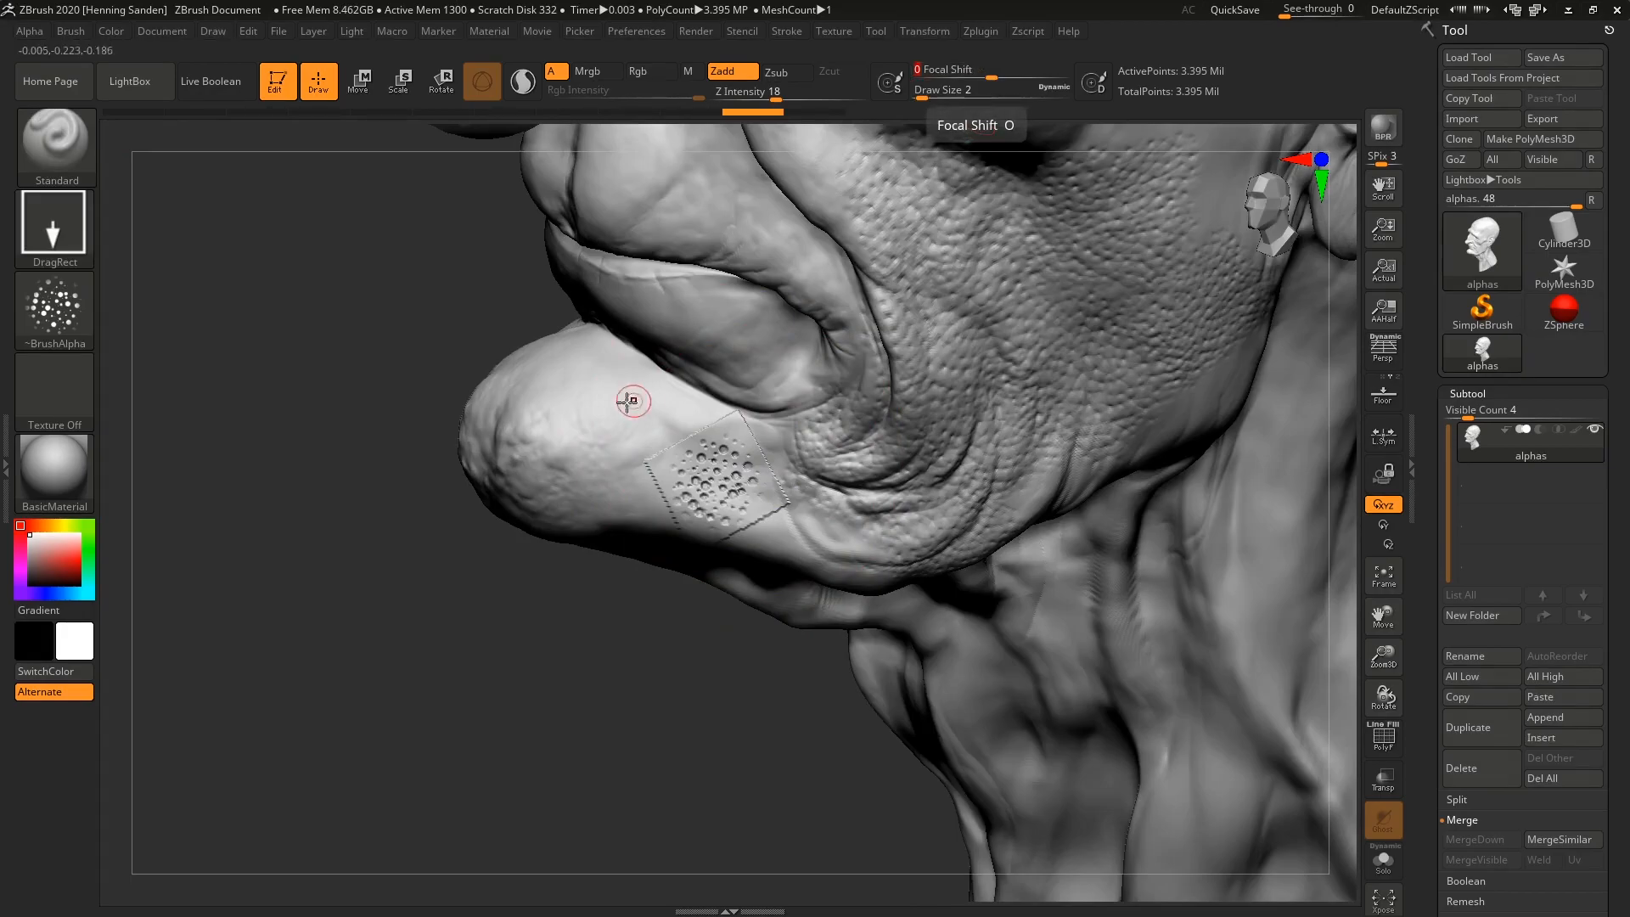
- Undo the earlier dotted stamp, set Draw Size to 31 and restamp the dotted patch on the side of the chin
key(ctrl+z)
key(s)
click(710, 489)
key(ctrl+z)
drag(666, 496, 648, 504)
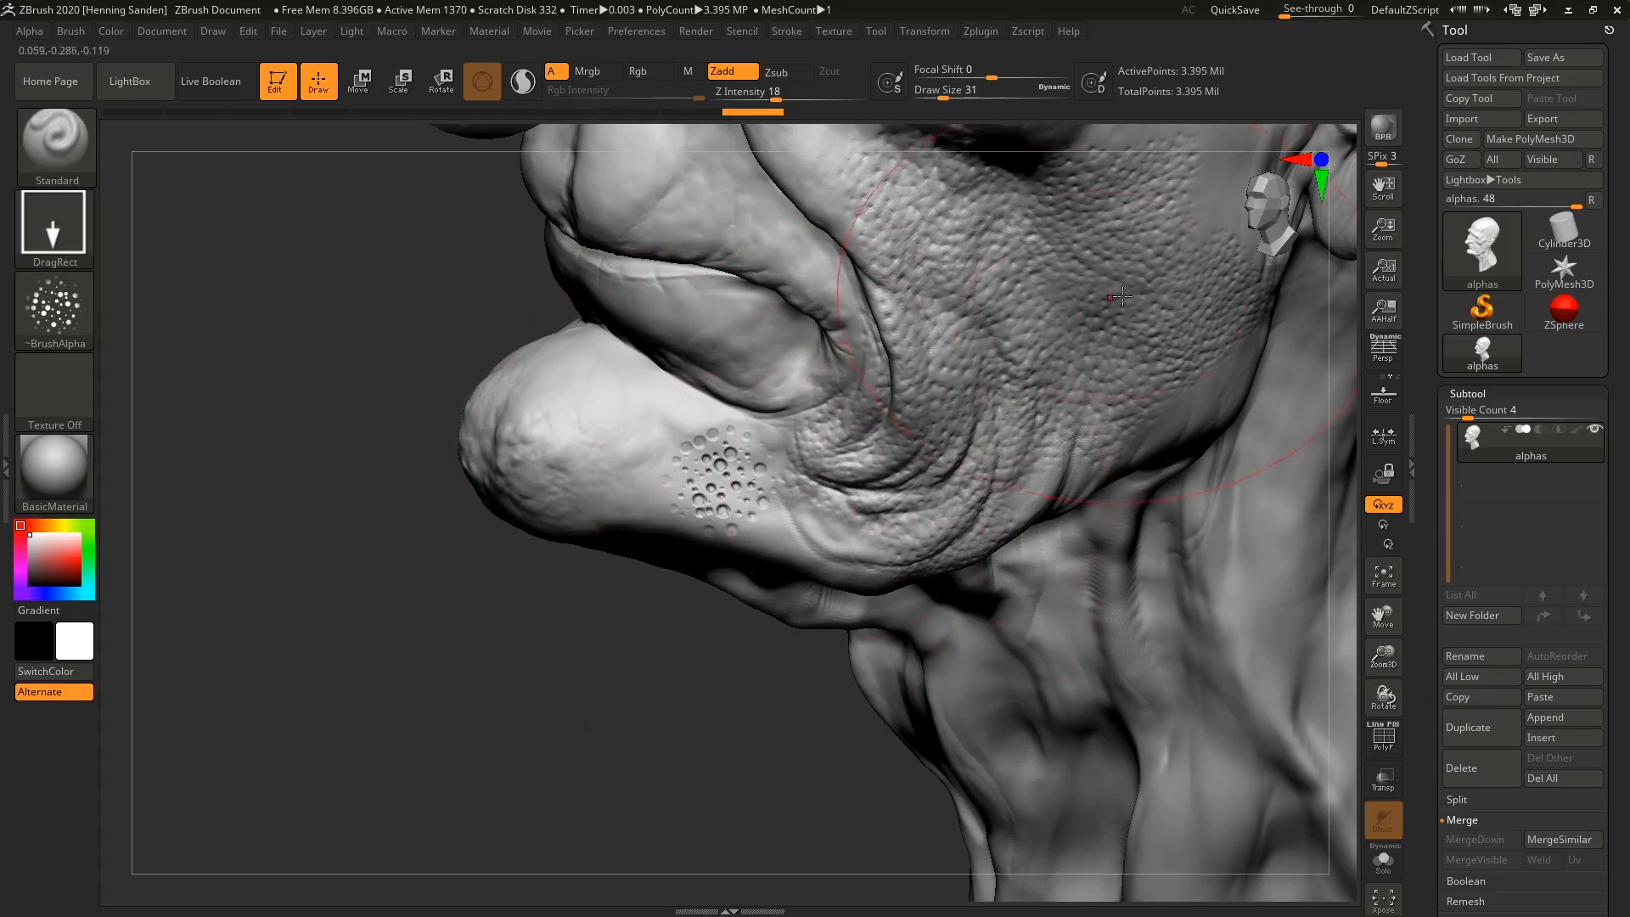
- Select the pores01 alpha and stamp fine pores over the side of the chin
click(54, 308)
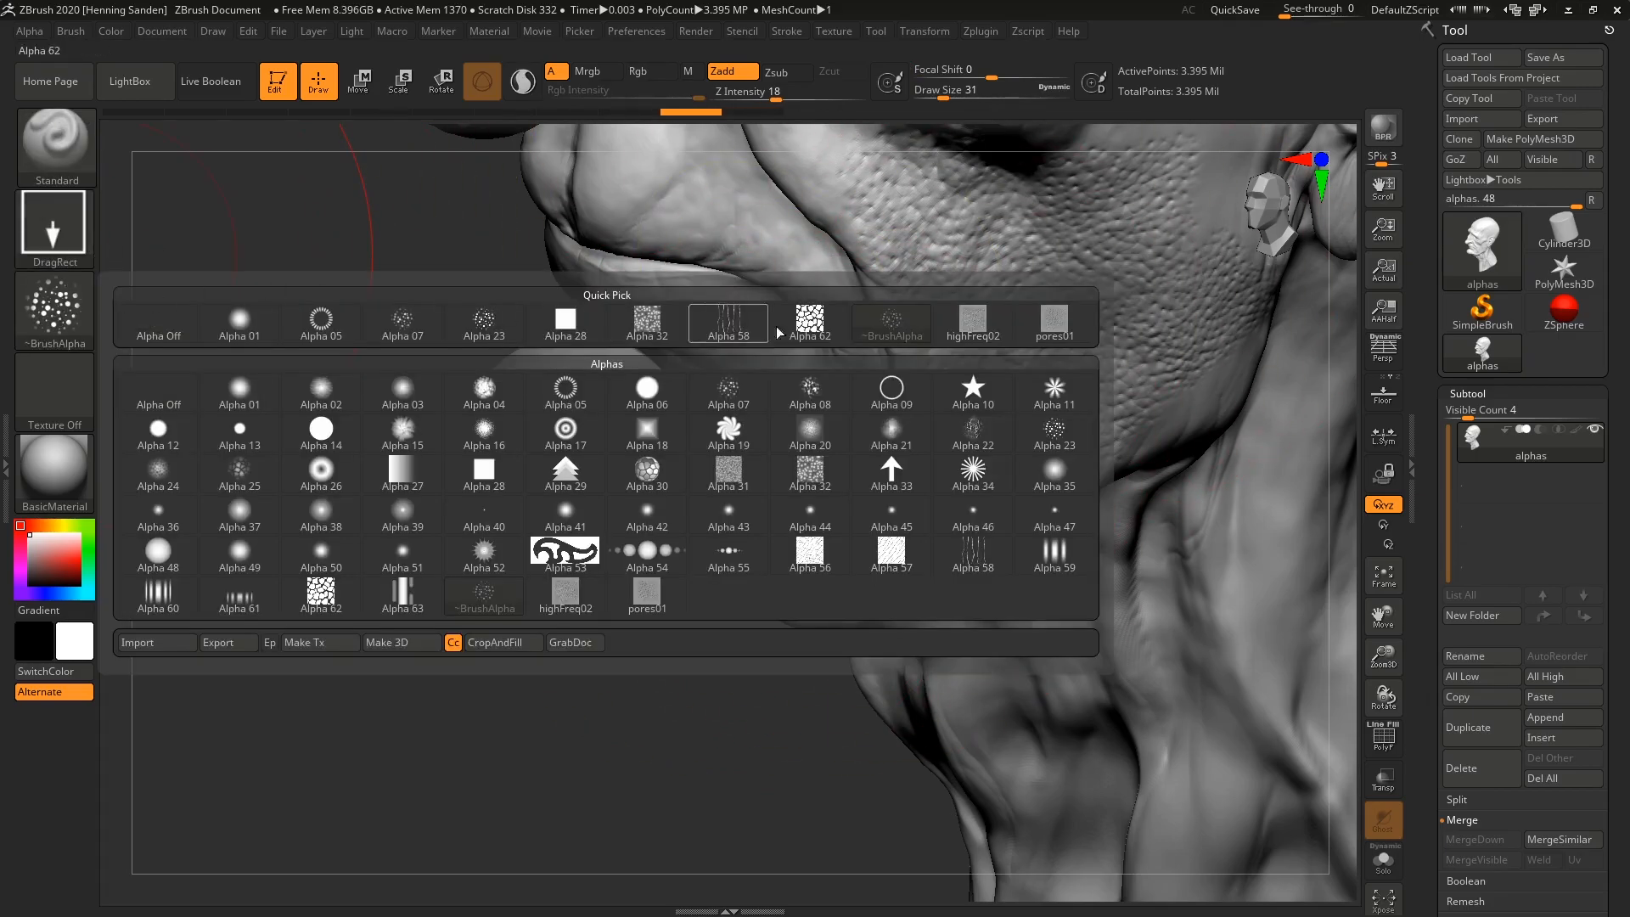
click(1018, 332)
drag(767, 436, 803, 488)
right_drag(829, 479, 1089, 598)
right_drag(1054, 530, 1097, 413)
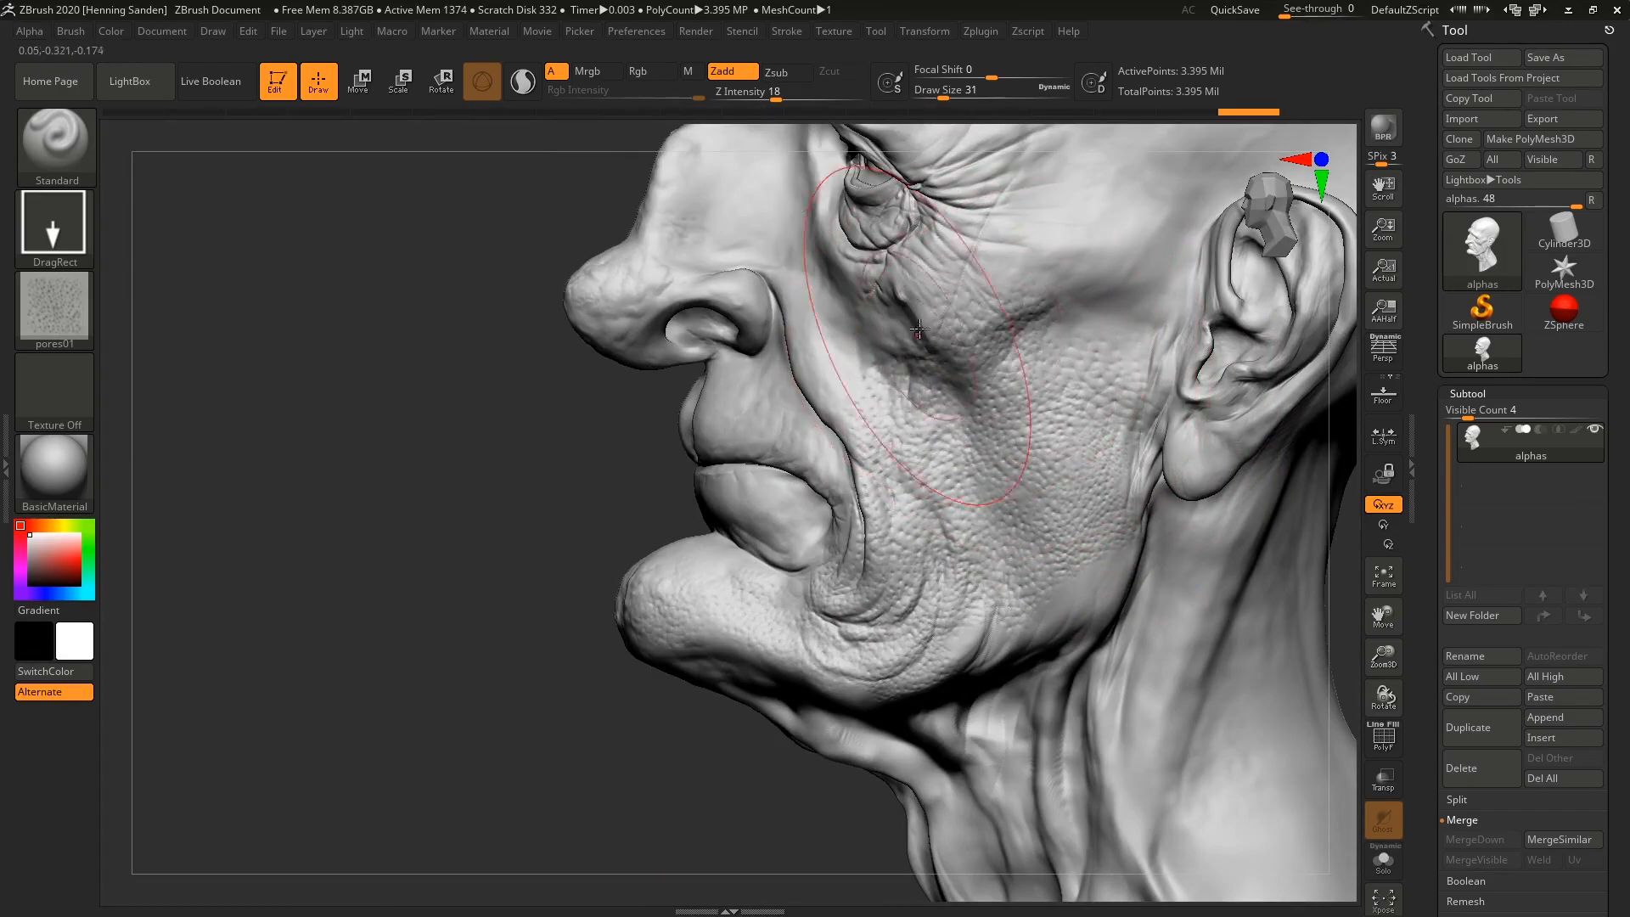
- Try the Color Spray and Spray strokes, and spray the pores01 alpha across the face
click(53, 226)
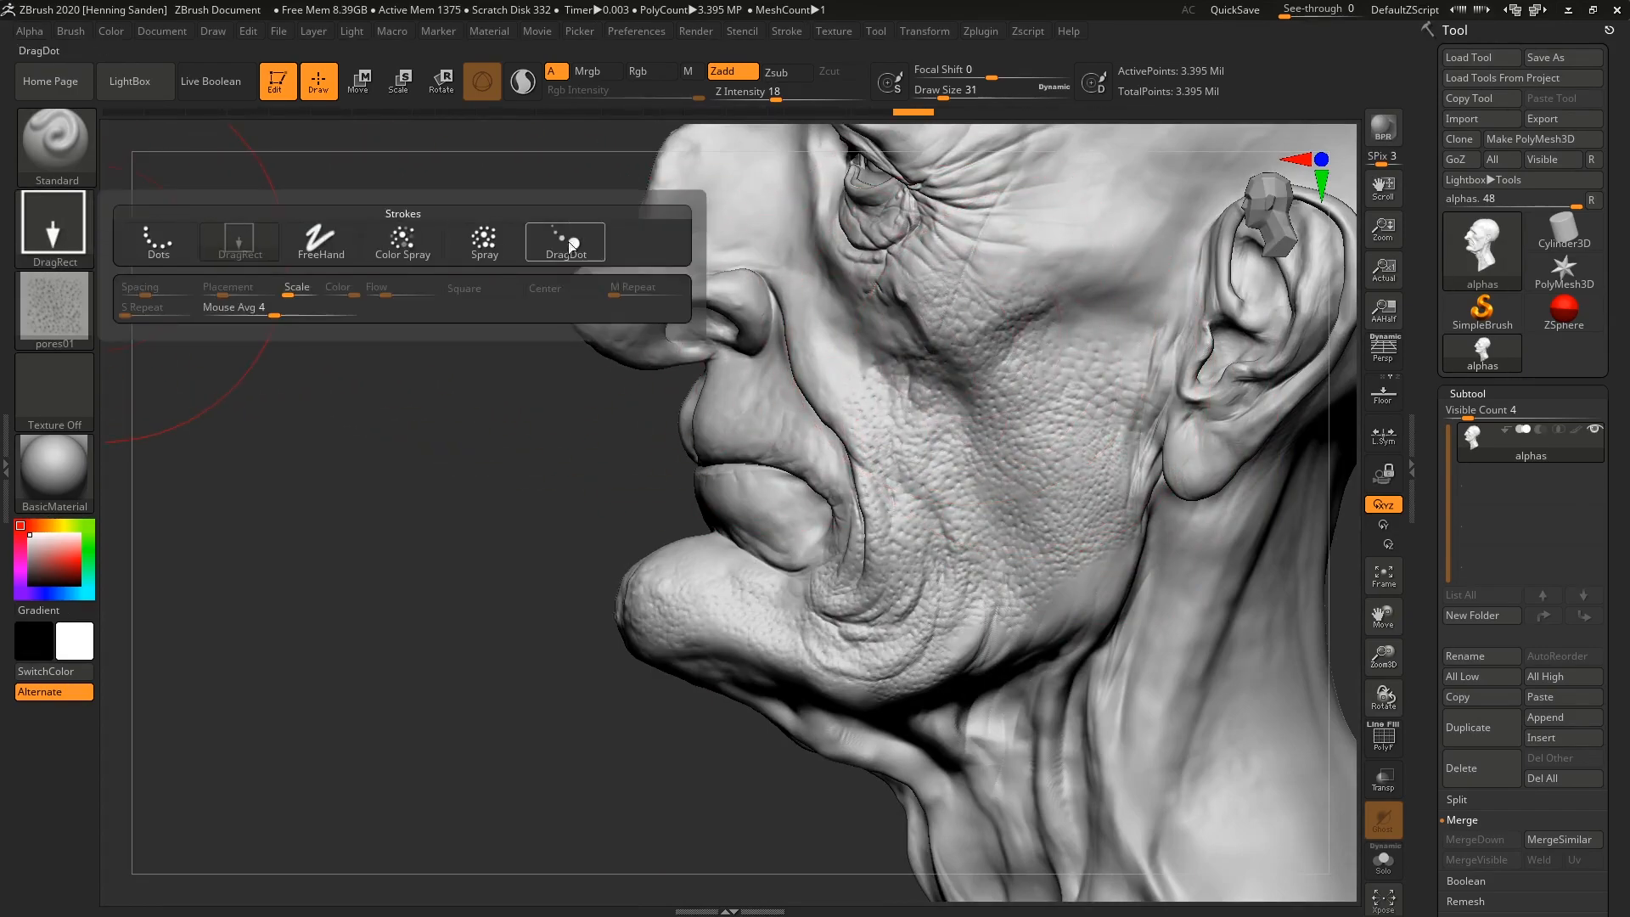
click(402, 240)
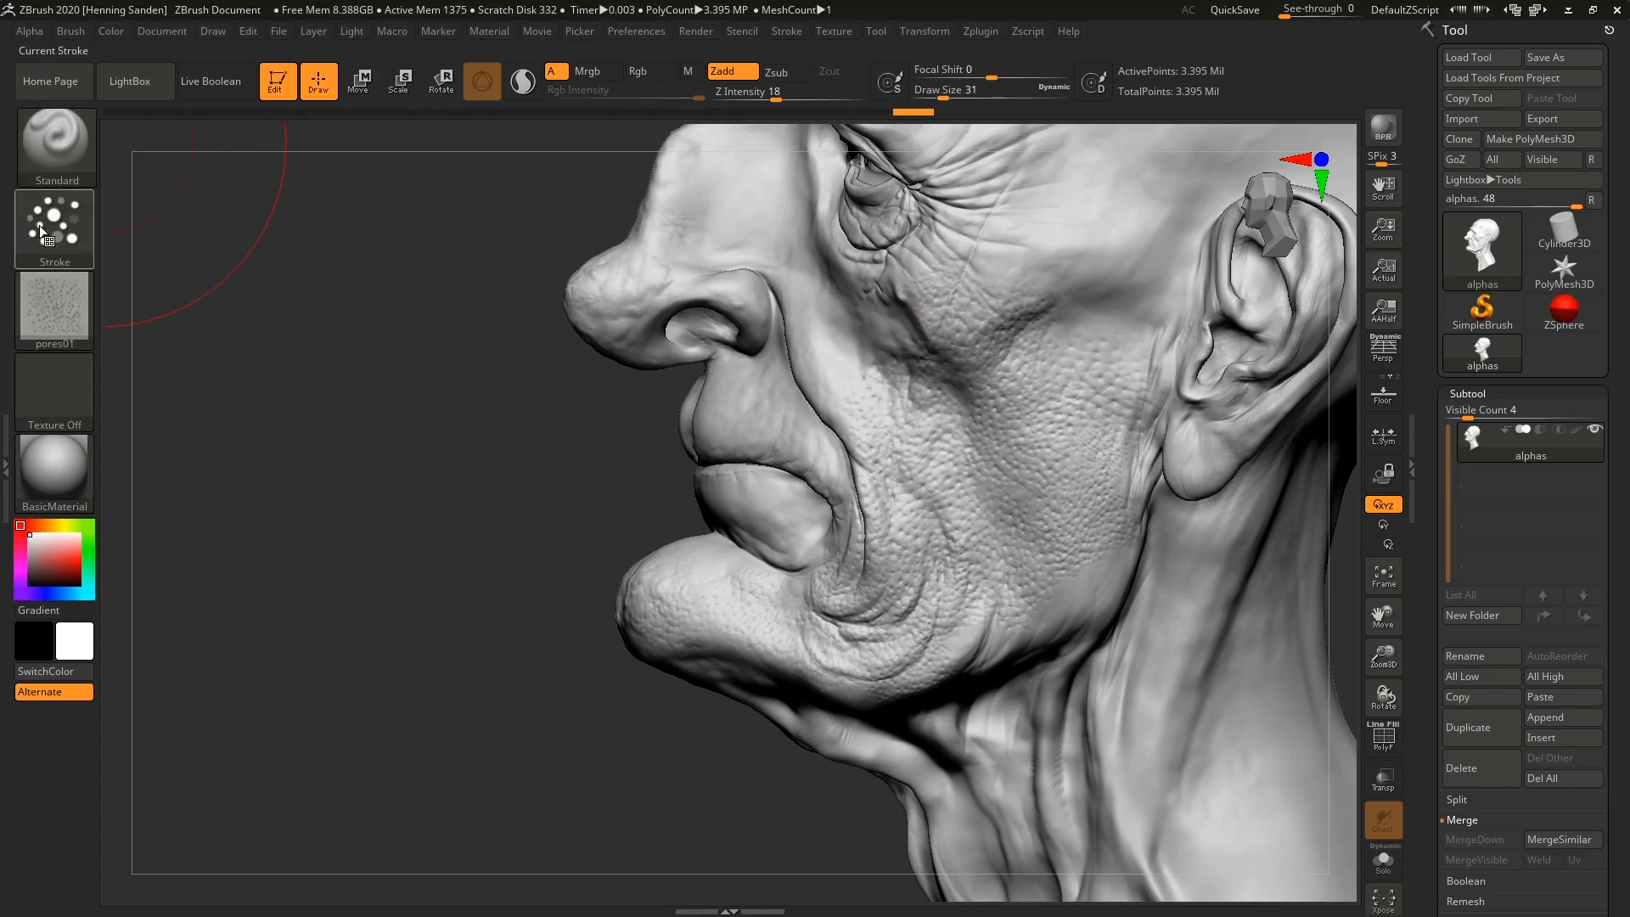
click(38, 224)
click(484, 243)
mouse_move(543, 314)
mouse_down()
mouse_move(895, 393)
mouse_move(943, 382)
mouse_up()
alt+drag(942, 382, 1171, 518)
- Reduce Draw Size to 22 and spray pores over the cheek and side of the face, undoing one pass
key(s)
mouse_move(900, 480)
mouse_down()
mouse_move(882, 478)
mouse_move(914, 478)
mouse_move(772, 560)
mouse_up()
key(s)
key(s)
key(ctrl+z)
mouse_move(904, 460)
mouse_down()
mouse_move(747, 518)
mouse_move(696, 679)
mouse_move(1036, 747)
mouse_move(952, 472)
mouse_move(619, 328)
mouse_move(713, 391)
mouse_move(752, 612)
mouse_up()
mouse_move(1022, 368)
right_down()
mouse_move(815, 607)
mouse_move(947, 315)
right_up()
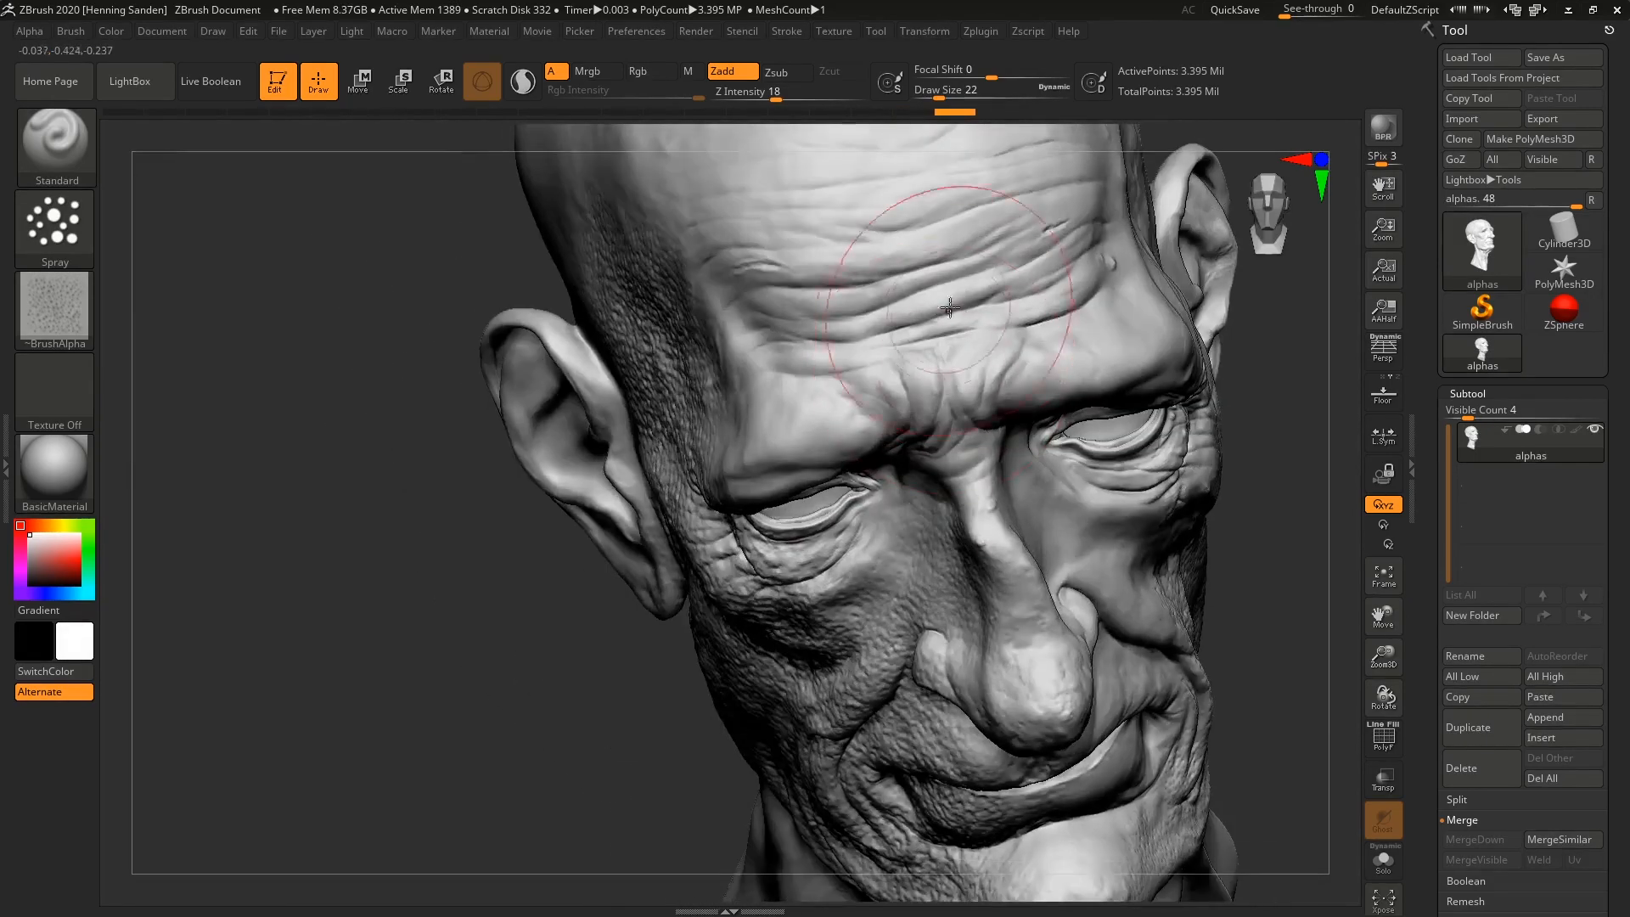
- Spray pores across the forehead wrinkles and brow, and undo all the sprayed texture
mouse_move(772, 391)
mouse_down()
mouse_move(913, 213)
mouse_move(1010, 223)
mouse_up()
alt+right_drag(994, 261, 965, 411)
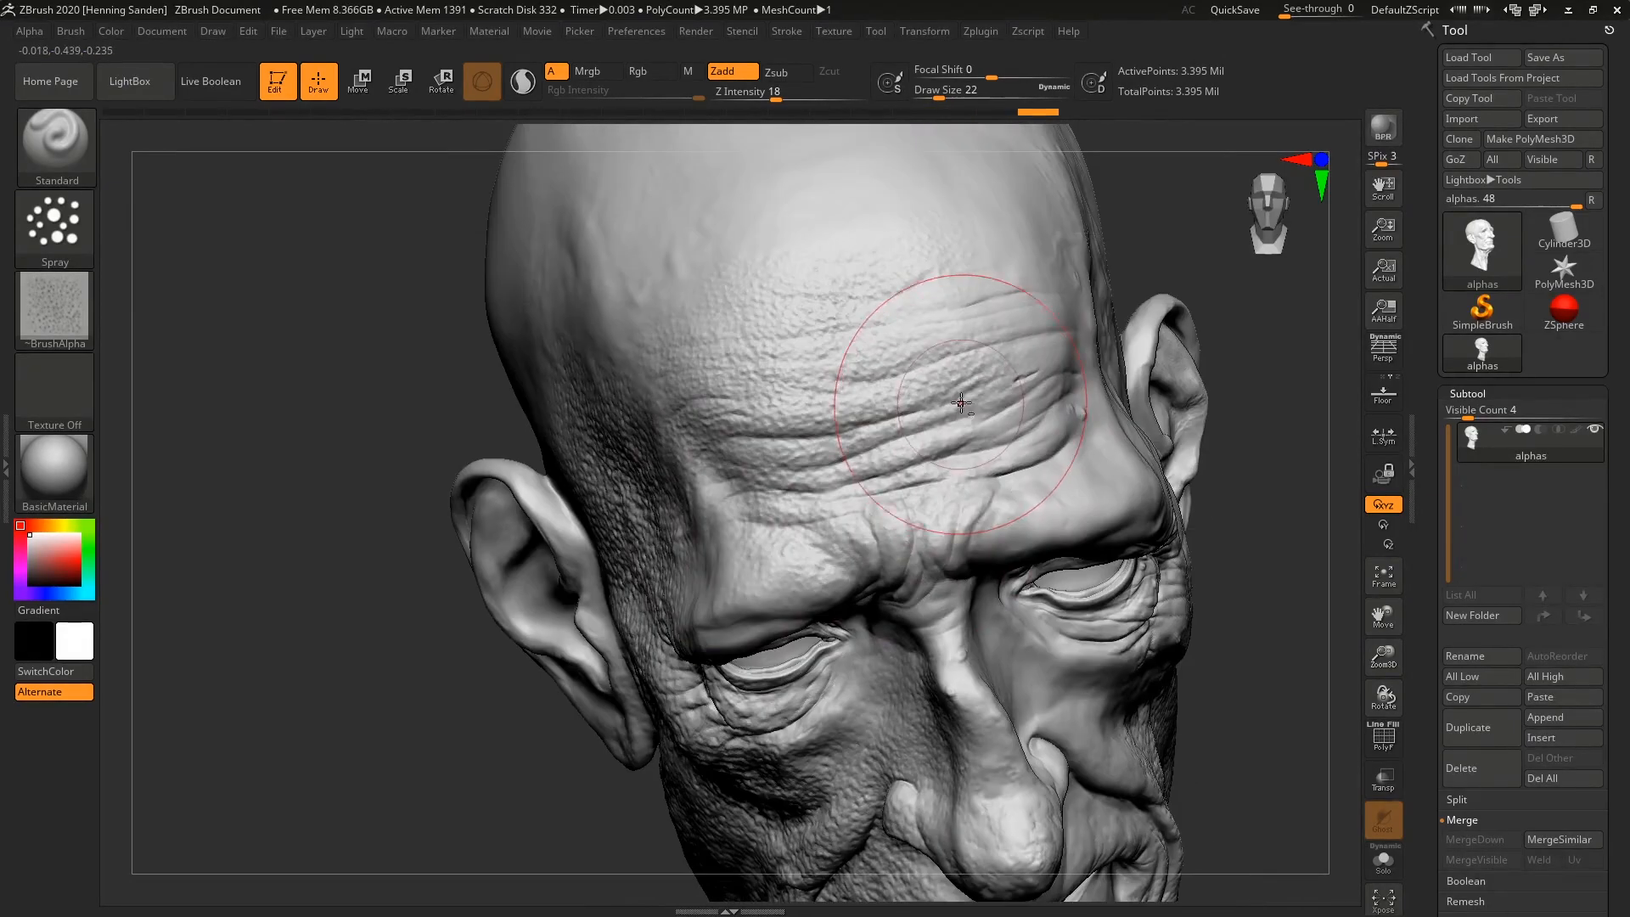
right_drag(774, 539, 927, 454)
drag(784, 553, 768, 577)
right_drag(768, 586, 836, 662)
alt+right_drag(836, 747, 896, 518)
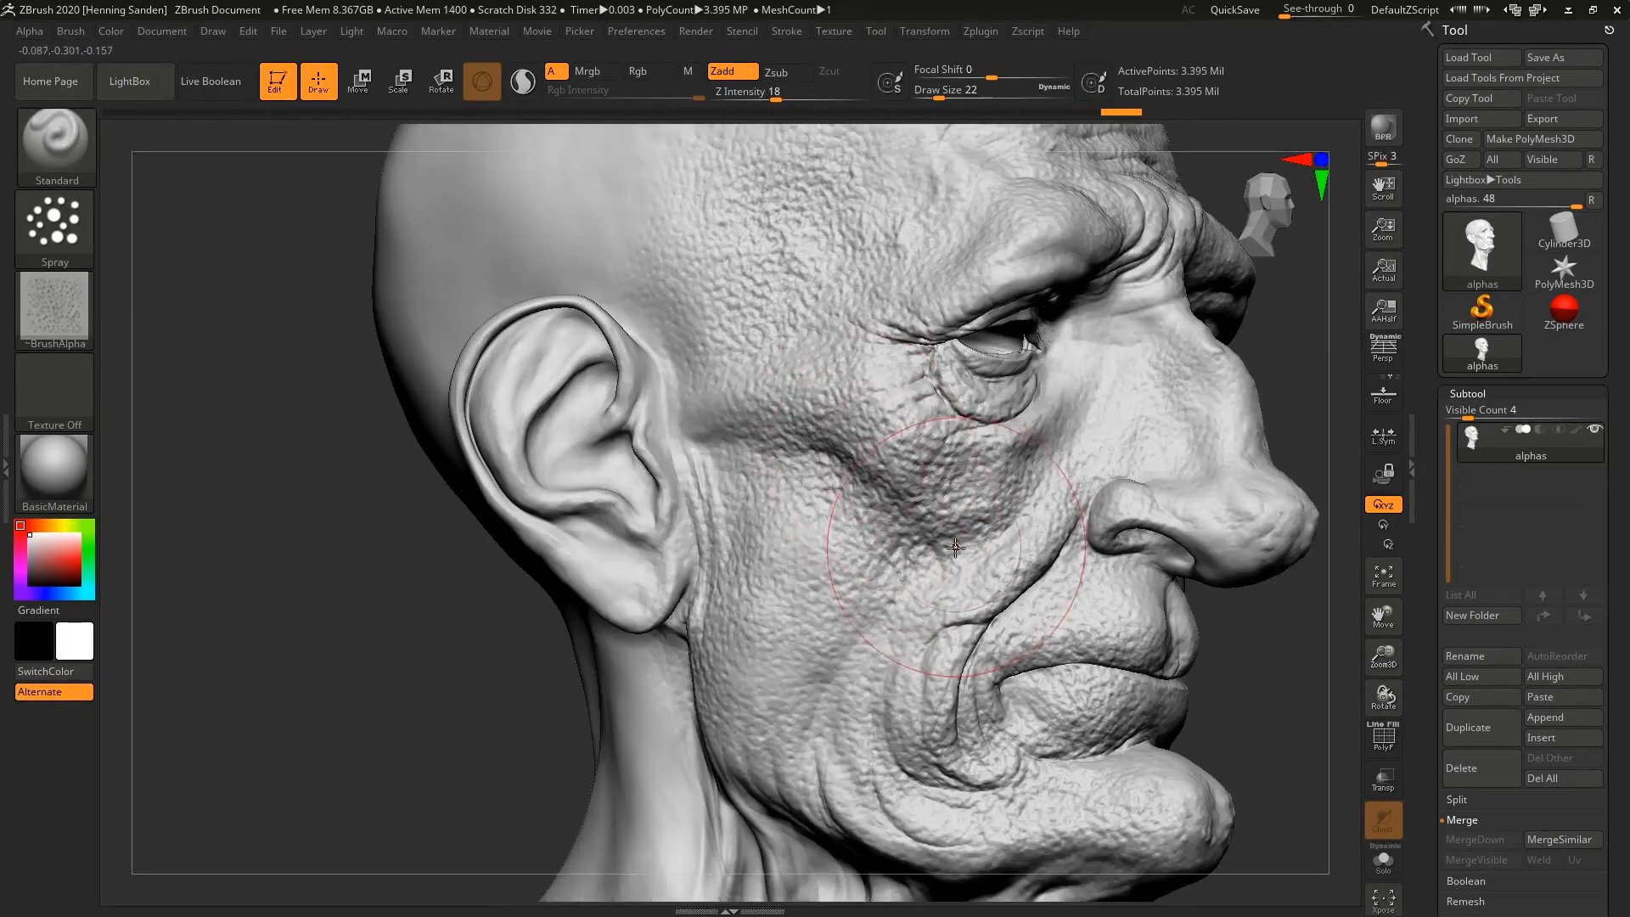
key(ctrl)
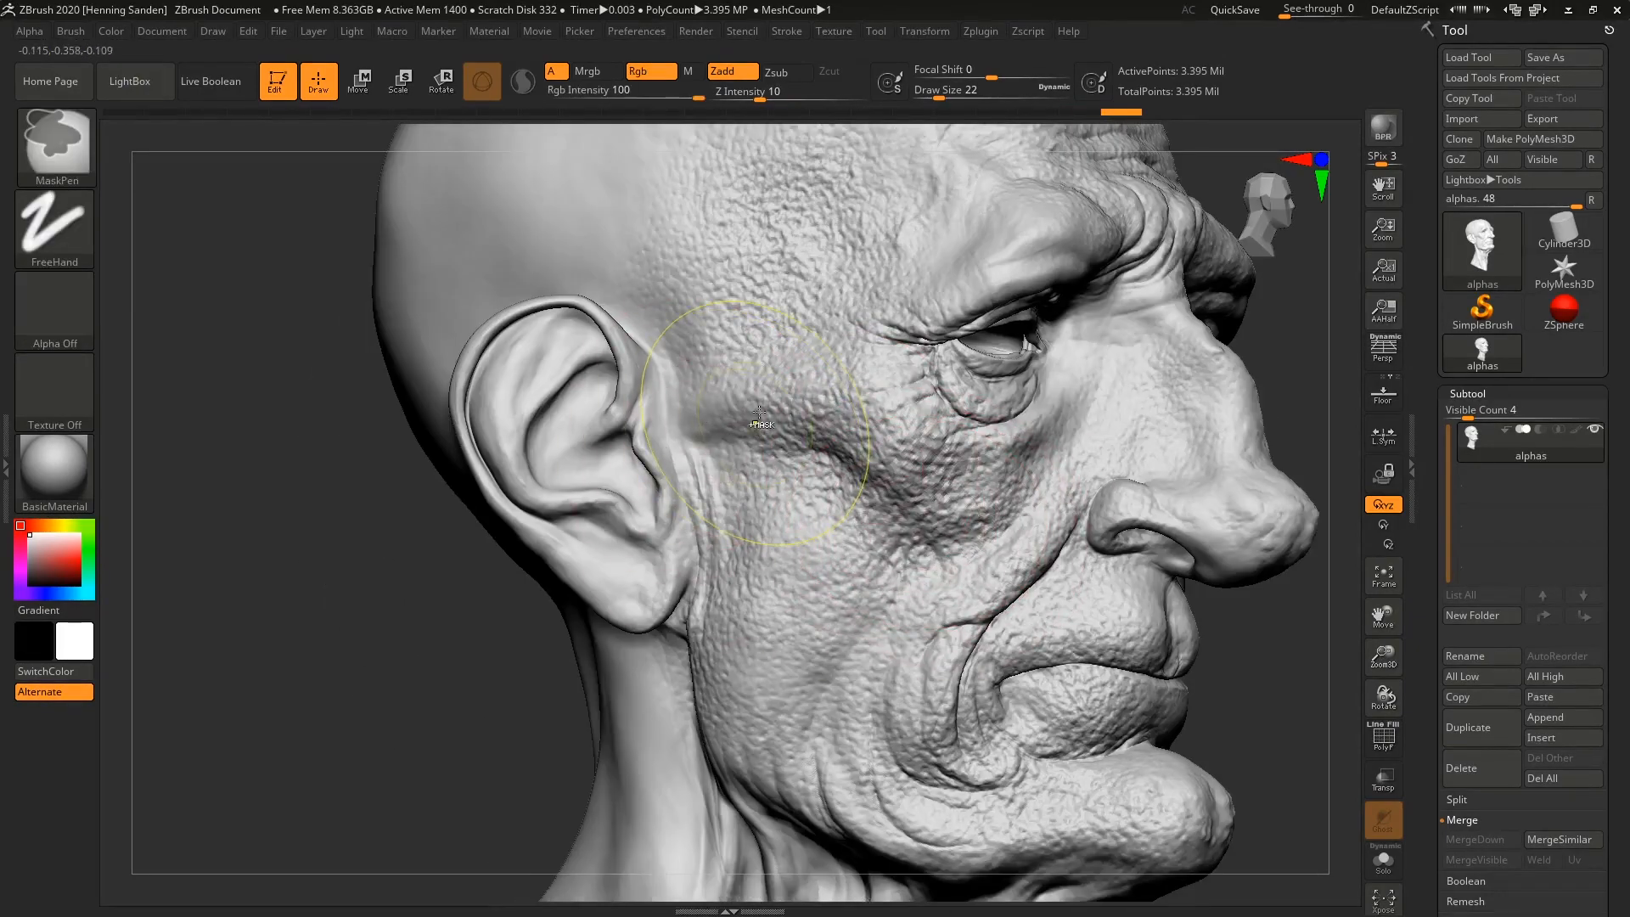
key(ctrl+z)
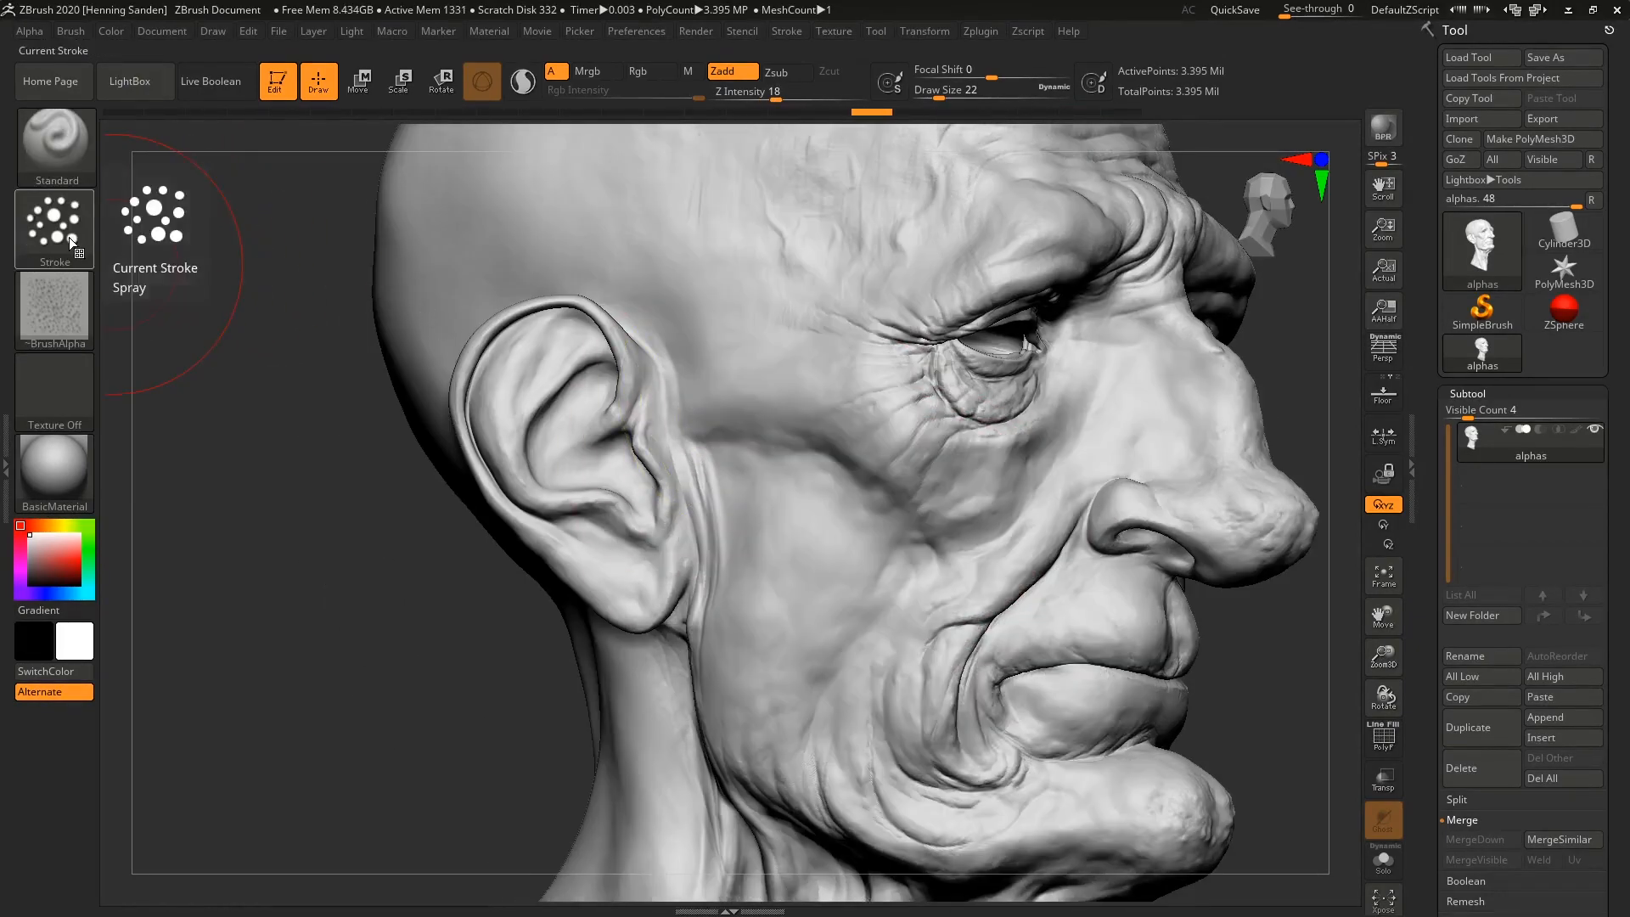
- Switch the stroke to DragRect and stamp a pore patch on the temple
click(69, 237)
click(239, 240)
mouse_move(727, 364)
right_down()
mouse_move(888, 510)
mouse_move(957, 399)
right_up()
drag(957, 400, 976, 471)
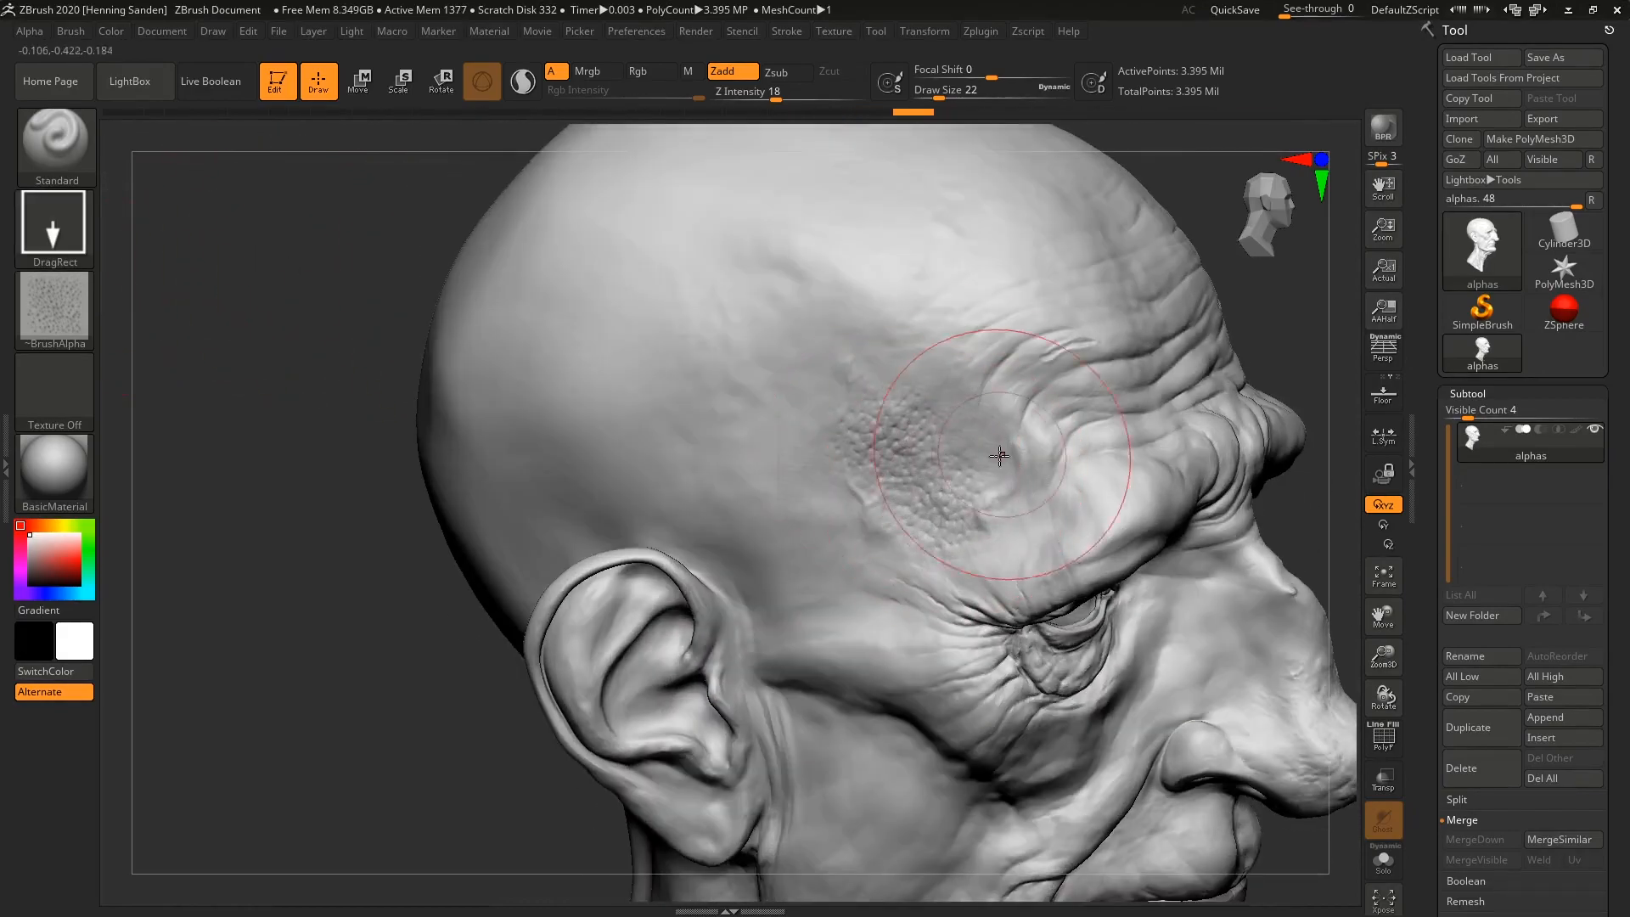
- Select the highFreq02 alpha, check its modify settings and stamp several patches over the side of the skull above the ear
click(54, 310)
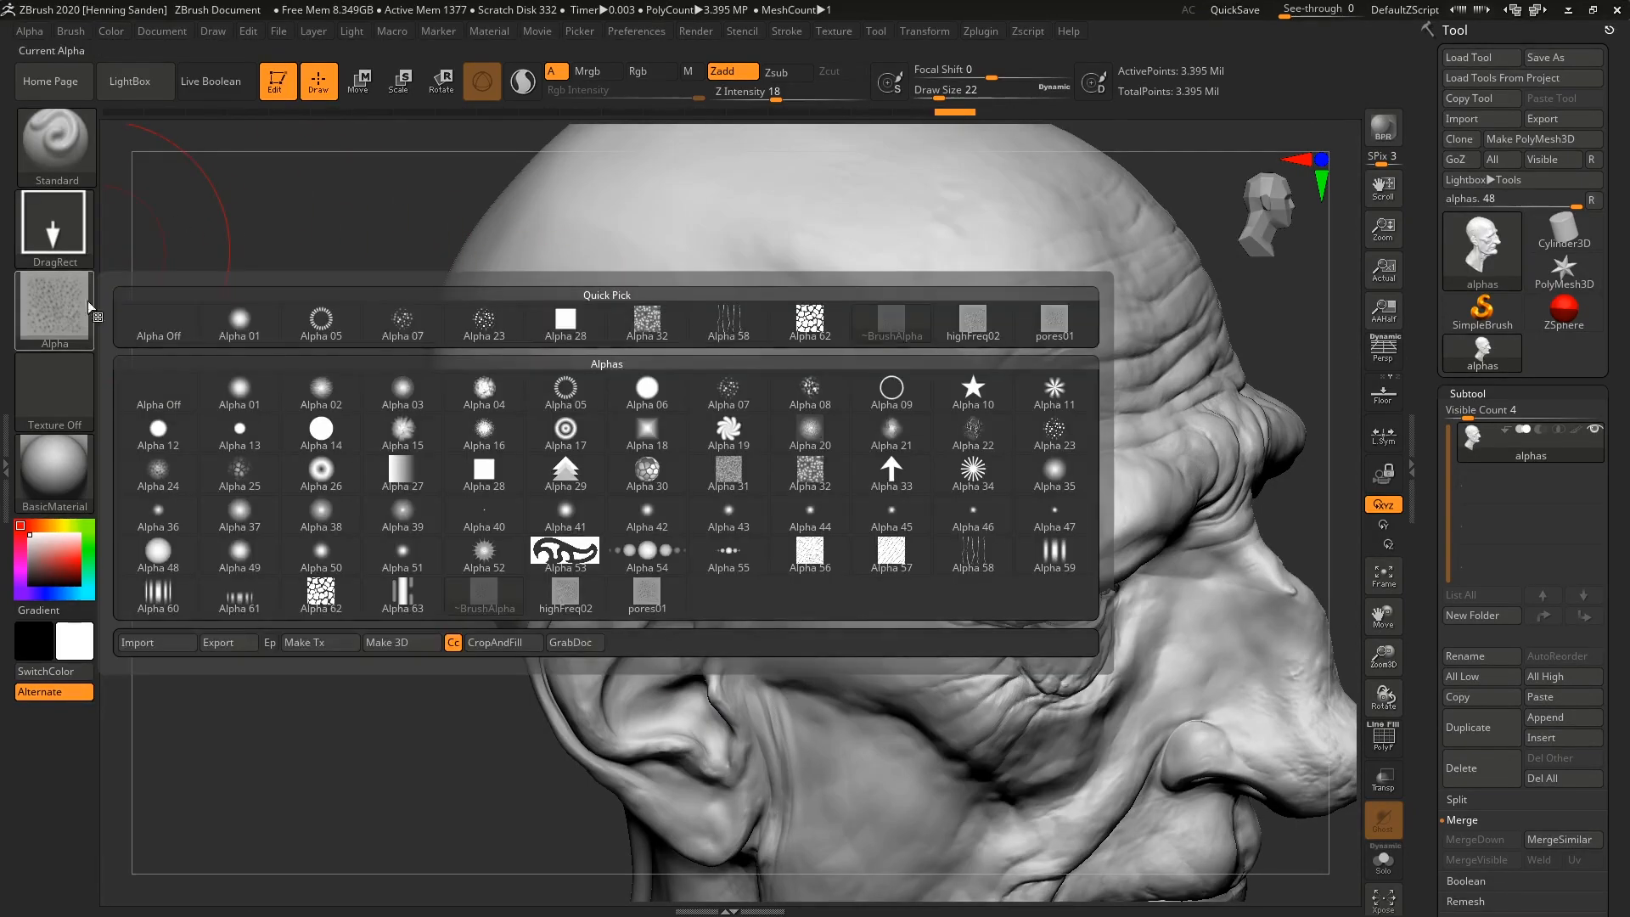
click(965, 337)
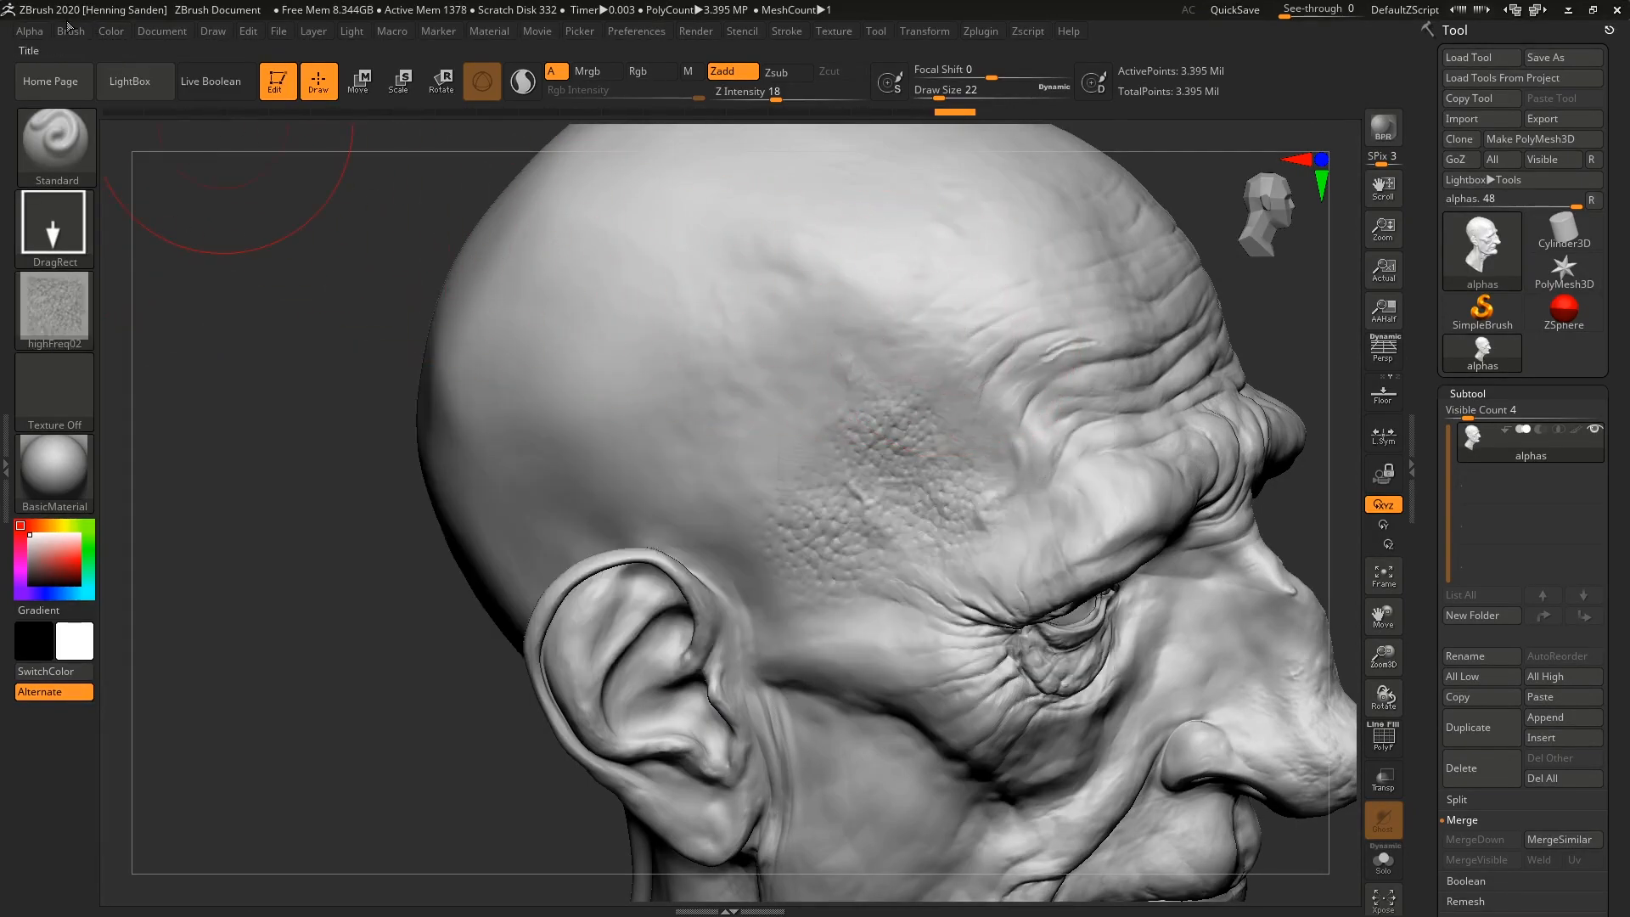
click(29, 32)
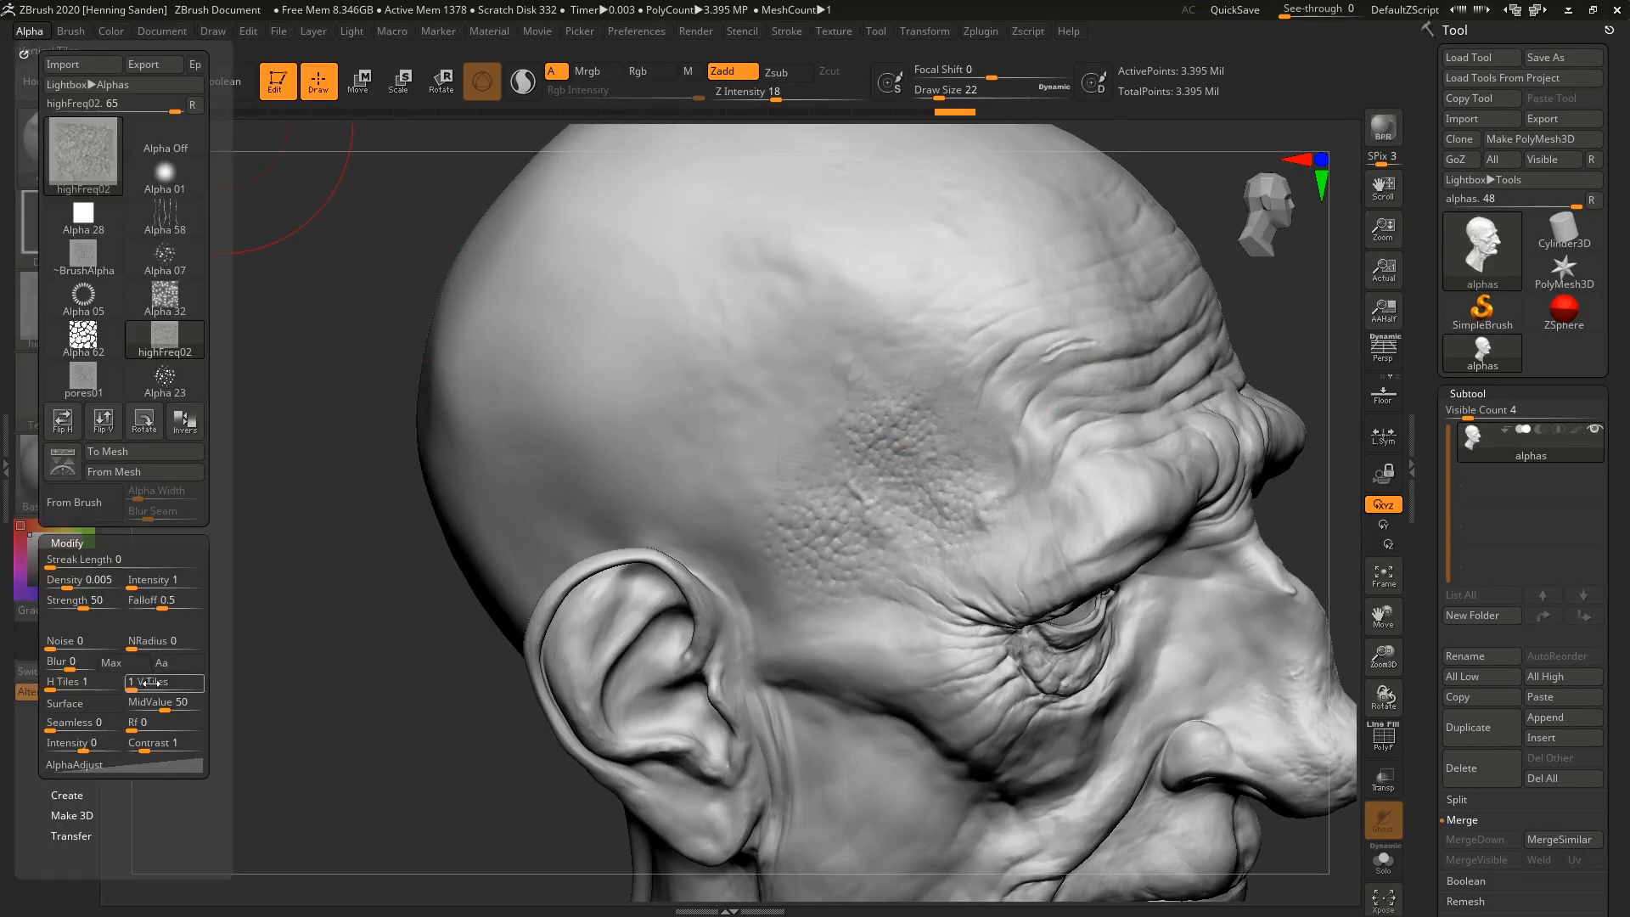
mouse_move(724, 465)
right_down()
mouse_move(759, 462)
mouse_move(781, 490)
right_up()
drag(783, 469, 859, 383)
mouse_move(641, 469)
mouse_down()
mouse_move(770, 433)
mouse_move(767, 447)
mouse_up()
drag(704, 582, 827, 525)
right_drag(921, 543, 866, 560)
drag(785, 641, 884, 610)
- Set Focal Shift to -70 and stamp overlapping highFreq02 patches across the temple and side of the skull
drag(991, 78, 939, 77)
drag(933, 387, 1019, 266)
alt+right_drag(1040, 483, 944, 353)
drag(938, 351, 1044, 275)
drag(962, 501, 1042, 426)
drag(872, 528, 968, 450)
drag(774, 568, 864, 518)
- Extend the skin texture downward in front of the ear and onto the upper cheek with more stamps
right_drag(864, 520, 853, 590)
drag(782, 681, 876, 617)
drag(907, 732, 962, 702)
alt+right_drag(963, 738, 960, 552)
mouse_move(961, 552)
right_down()
mouse_move(841, 551)
mouse_move(911, 541)
right_up()
ctrl+right_drag(1023, 627, 1053, 523)
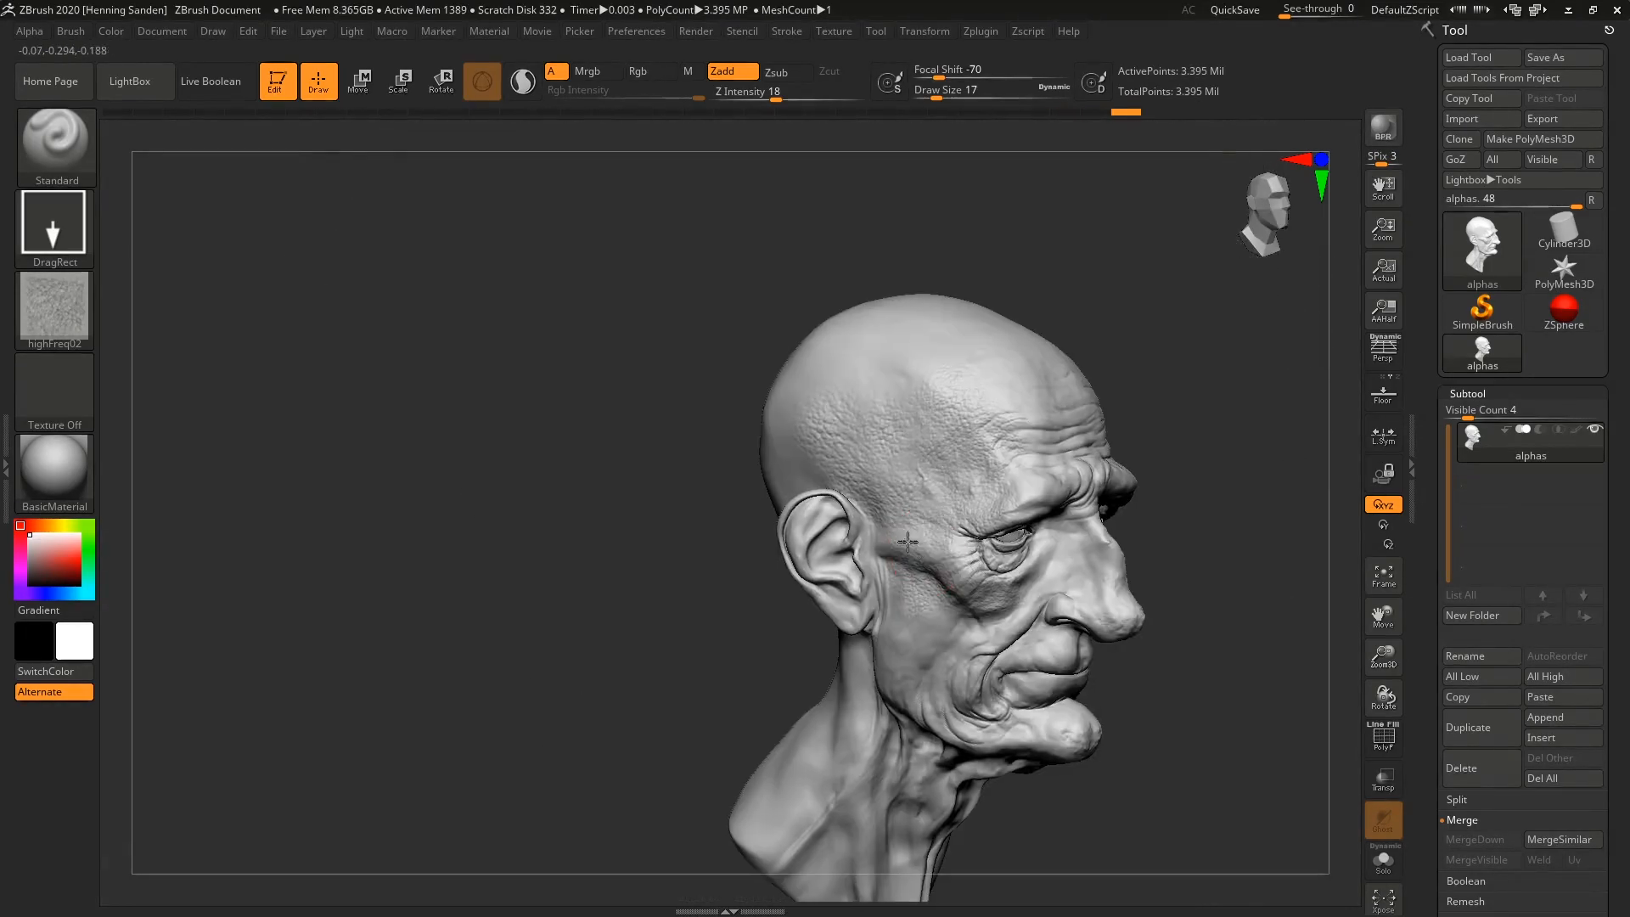
- Paint a mask along the fold beside the mouth and stamp highFreq02 skin texture over the surrounding creases
right_drag(1009, 617, 995, 547)
mouse_move(994, 670)
alt+right_down()
mouse_move(971, 520)
mouse_move(947, 564)
alt+right_up()
key(s)
drag(976, 488, 966, 484)
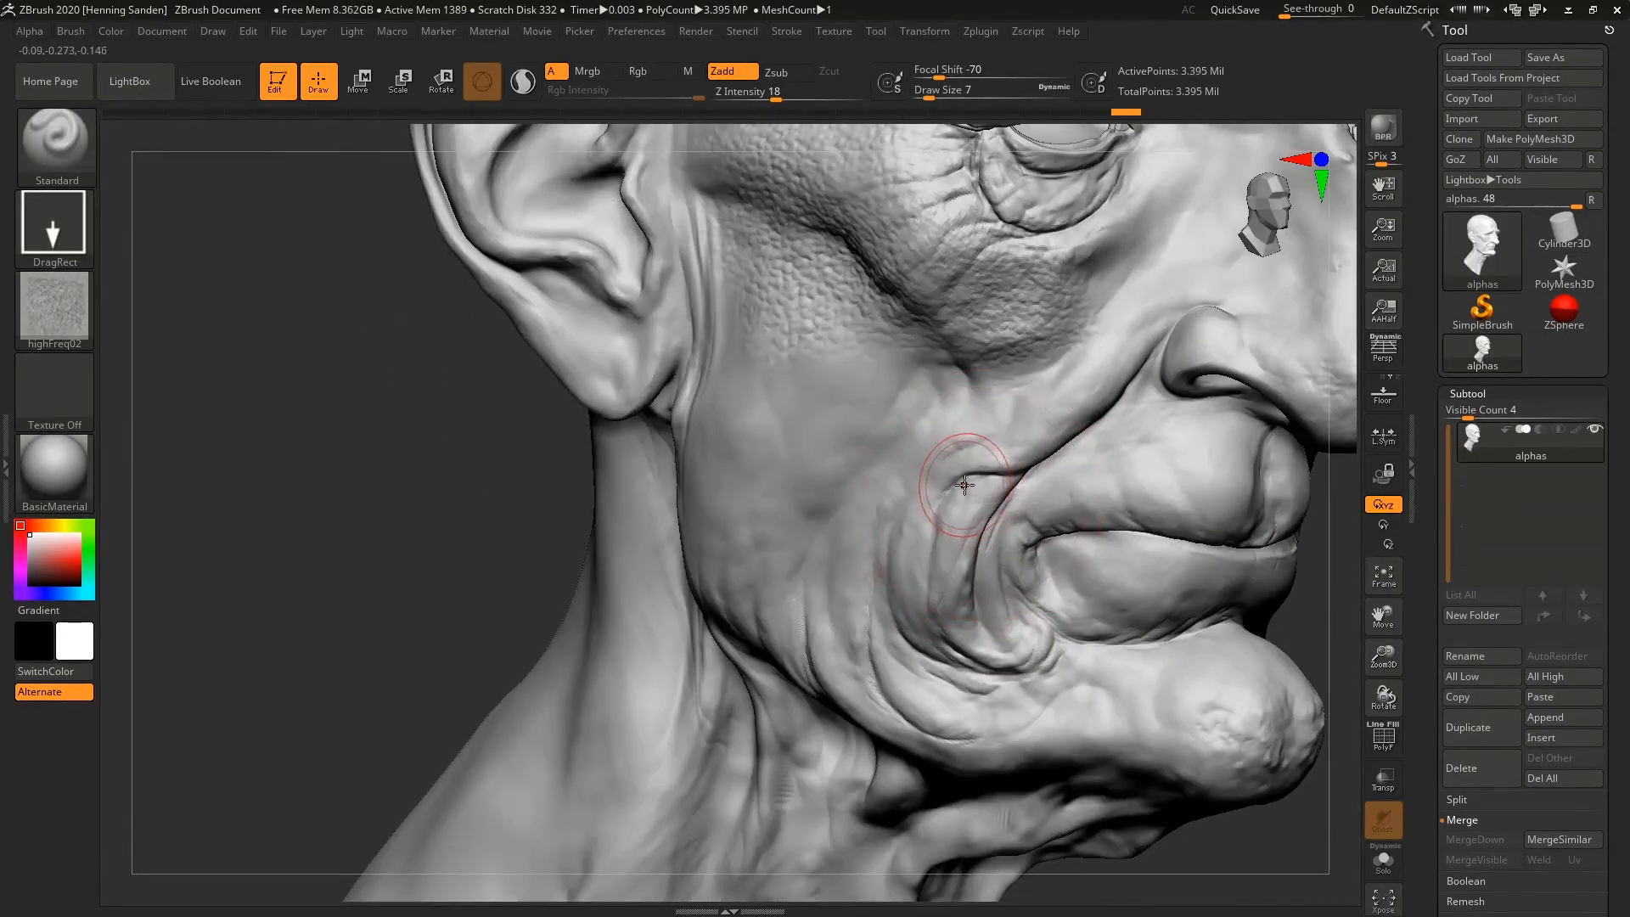
key(ctrl)
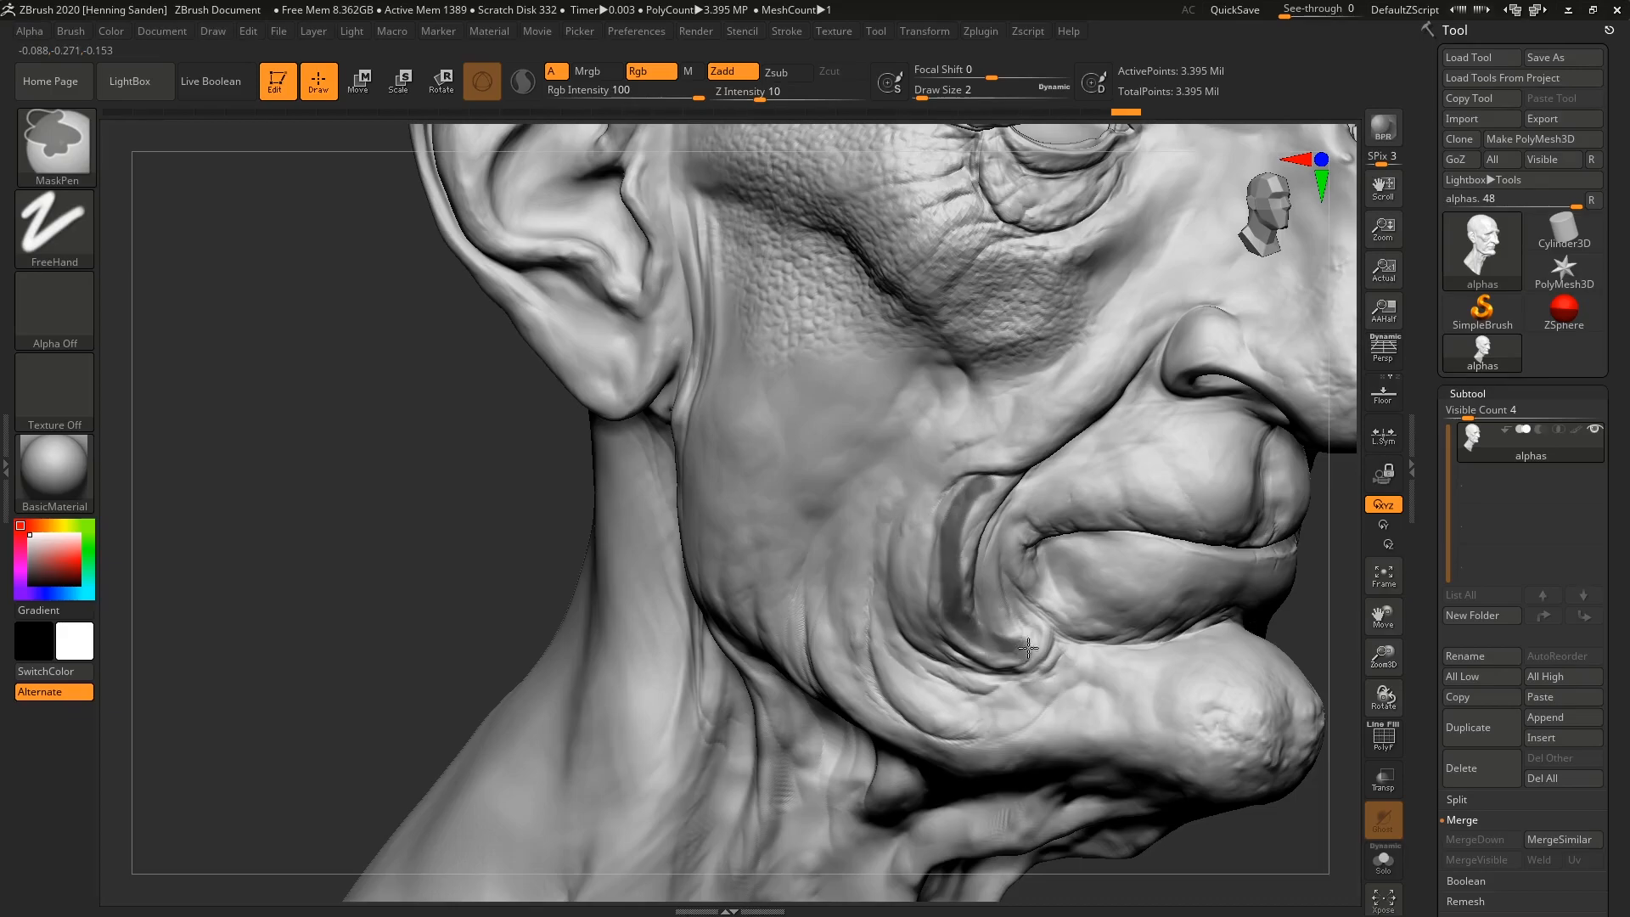
mouse_move(887, 543)
mouse_down()
mouse_move(862, 564)
mouse_move(905, 537)
mouse_up()
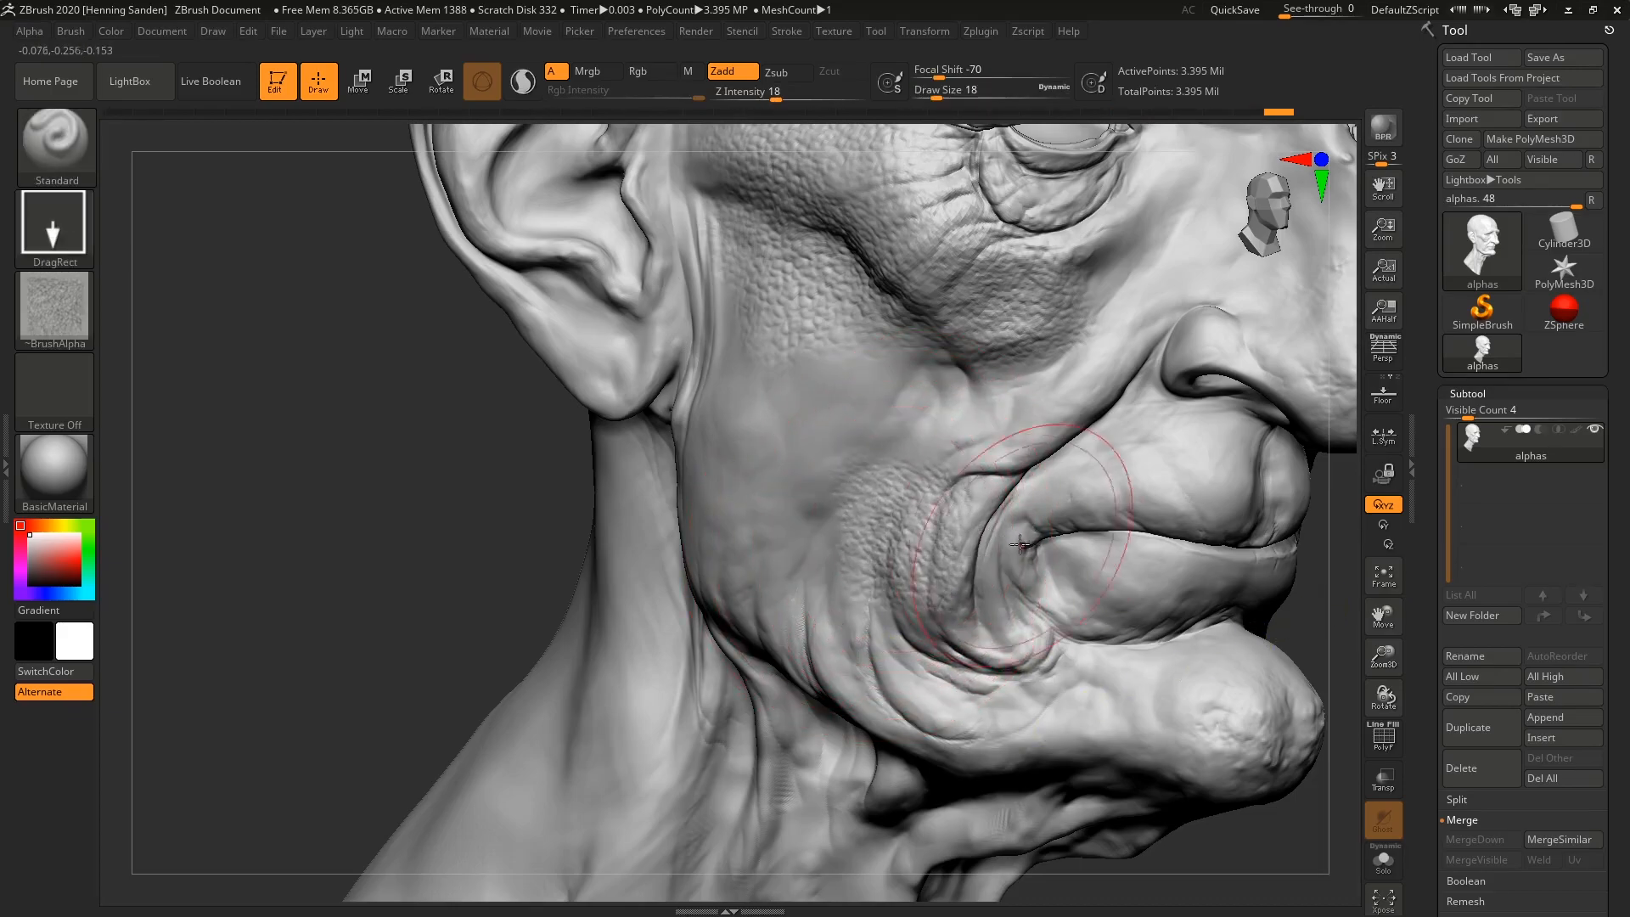
- Stamp highFreq02 texture over the rest of the cheek, along the jaw and onto the upper lip
mouse_move(894, 395)
mouse_down()
mouse_move(994, 430)
mouse_move(1008, 412)
mouse_up()
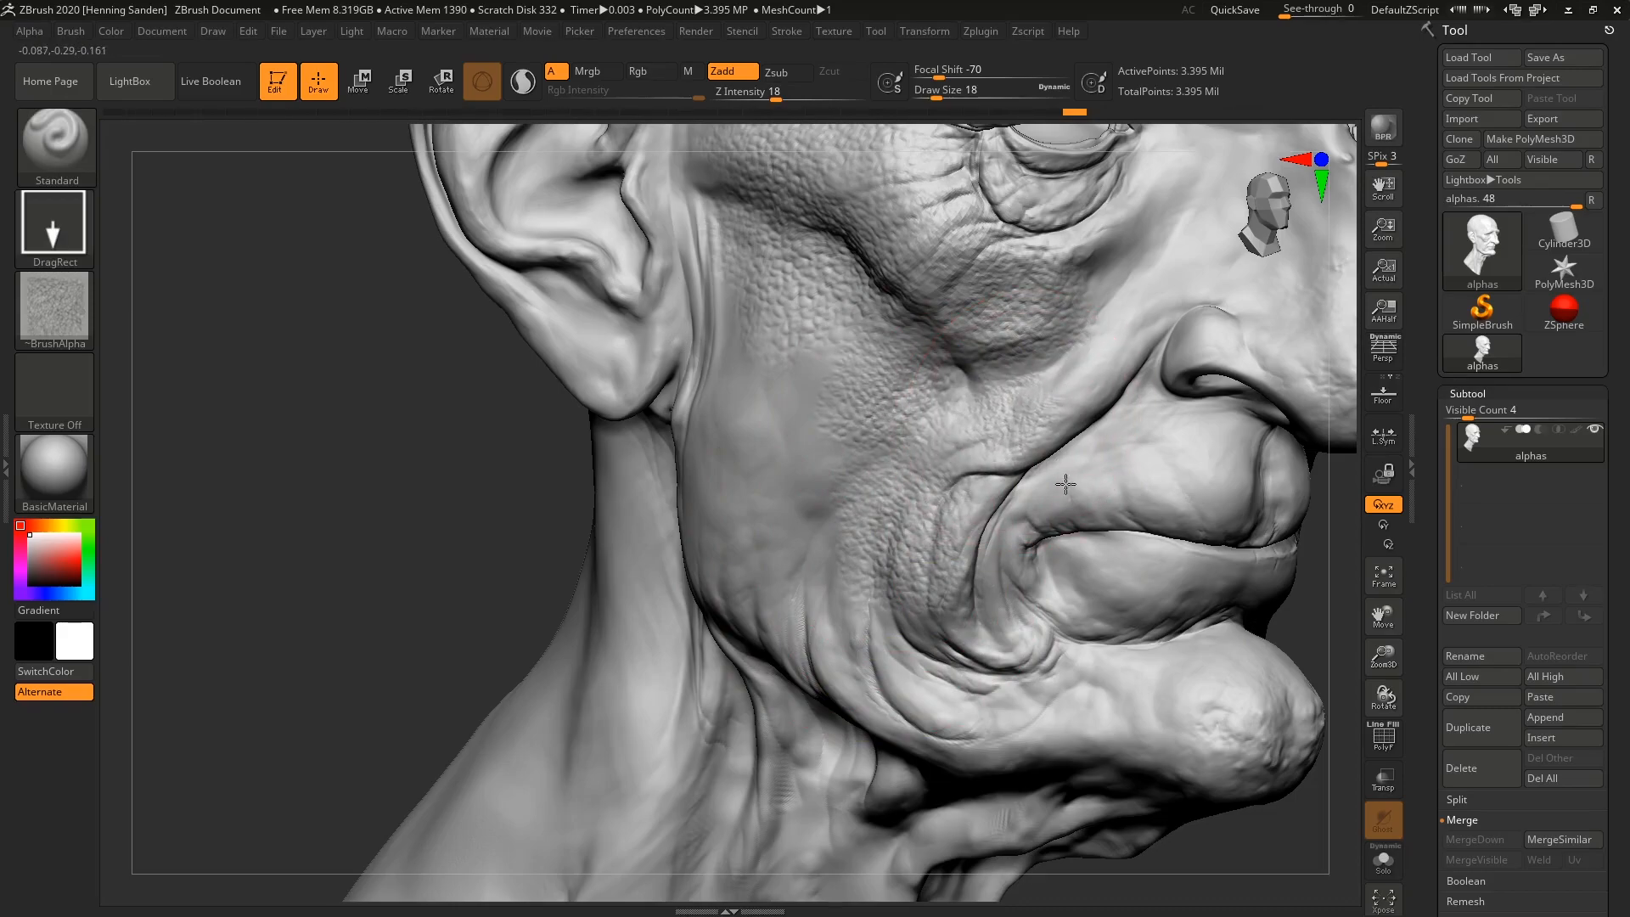
drag(762, 379, 763, 501)
drag(832, 557, 792, 745)
alt+right_drag(1010, 693, 799, 655)
right_drag(1047, 462, 1005, 446)
key(s)
mouse_move(1005, 447)
mouse_down()
mouse_move(899, 467)
mouse_move(924, 539)
mouse_up()
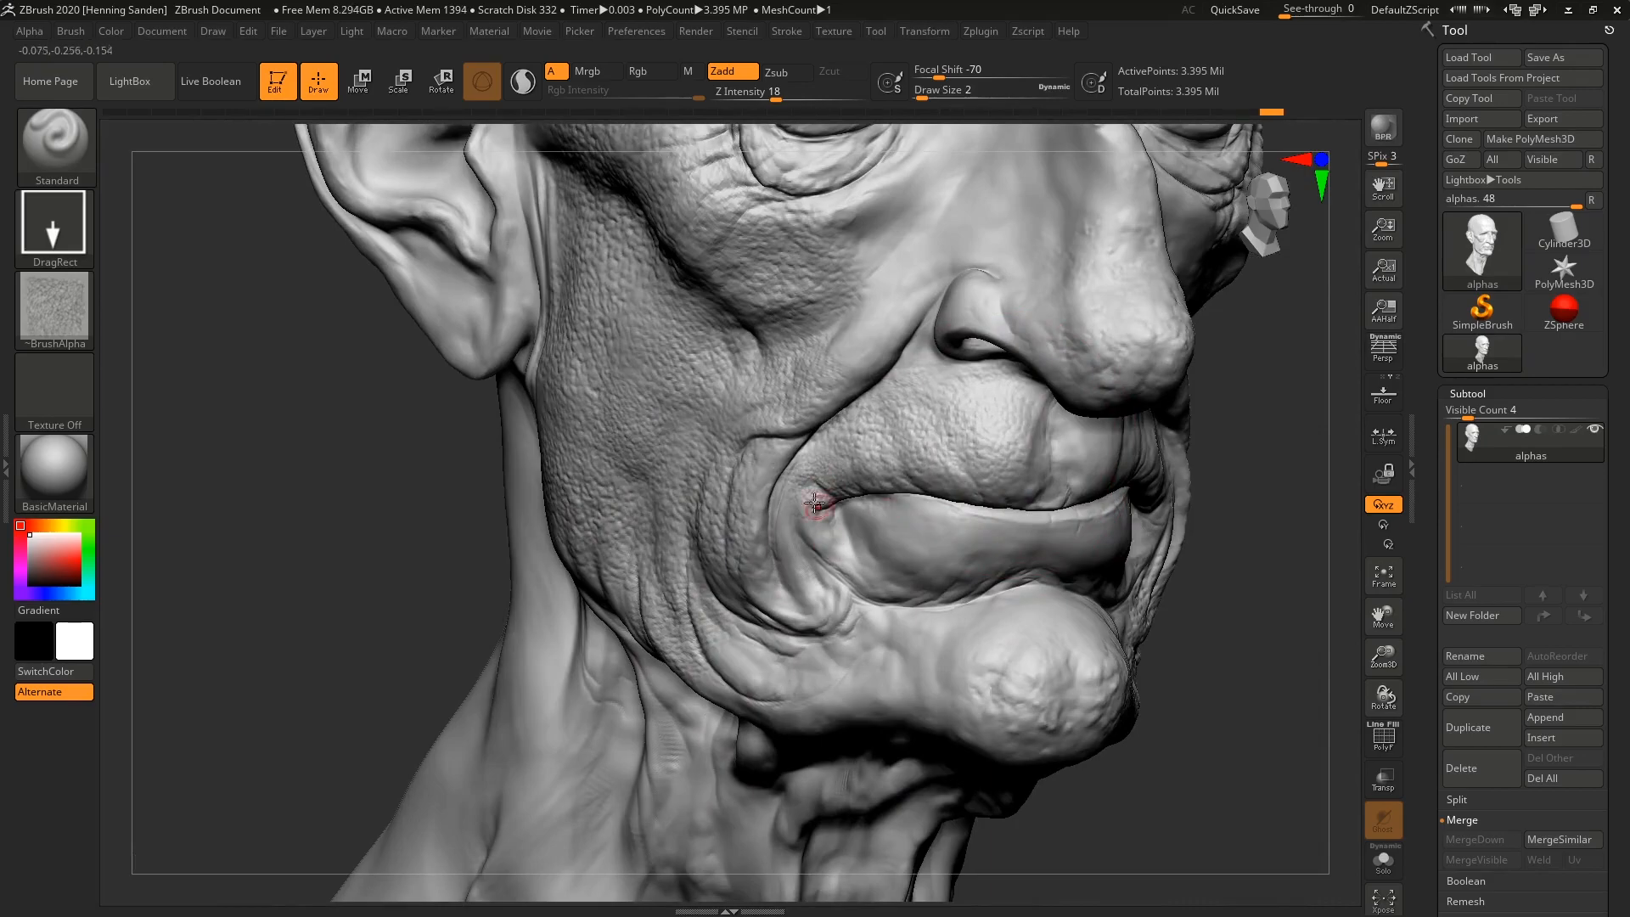
- Flip the current alpha horizontally and stamp it between the lower eyelid and the nostril
click(55, 307)
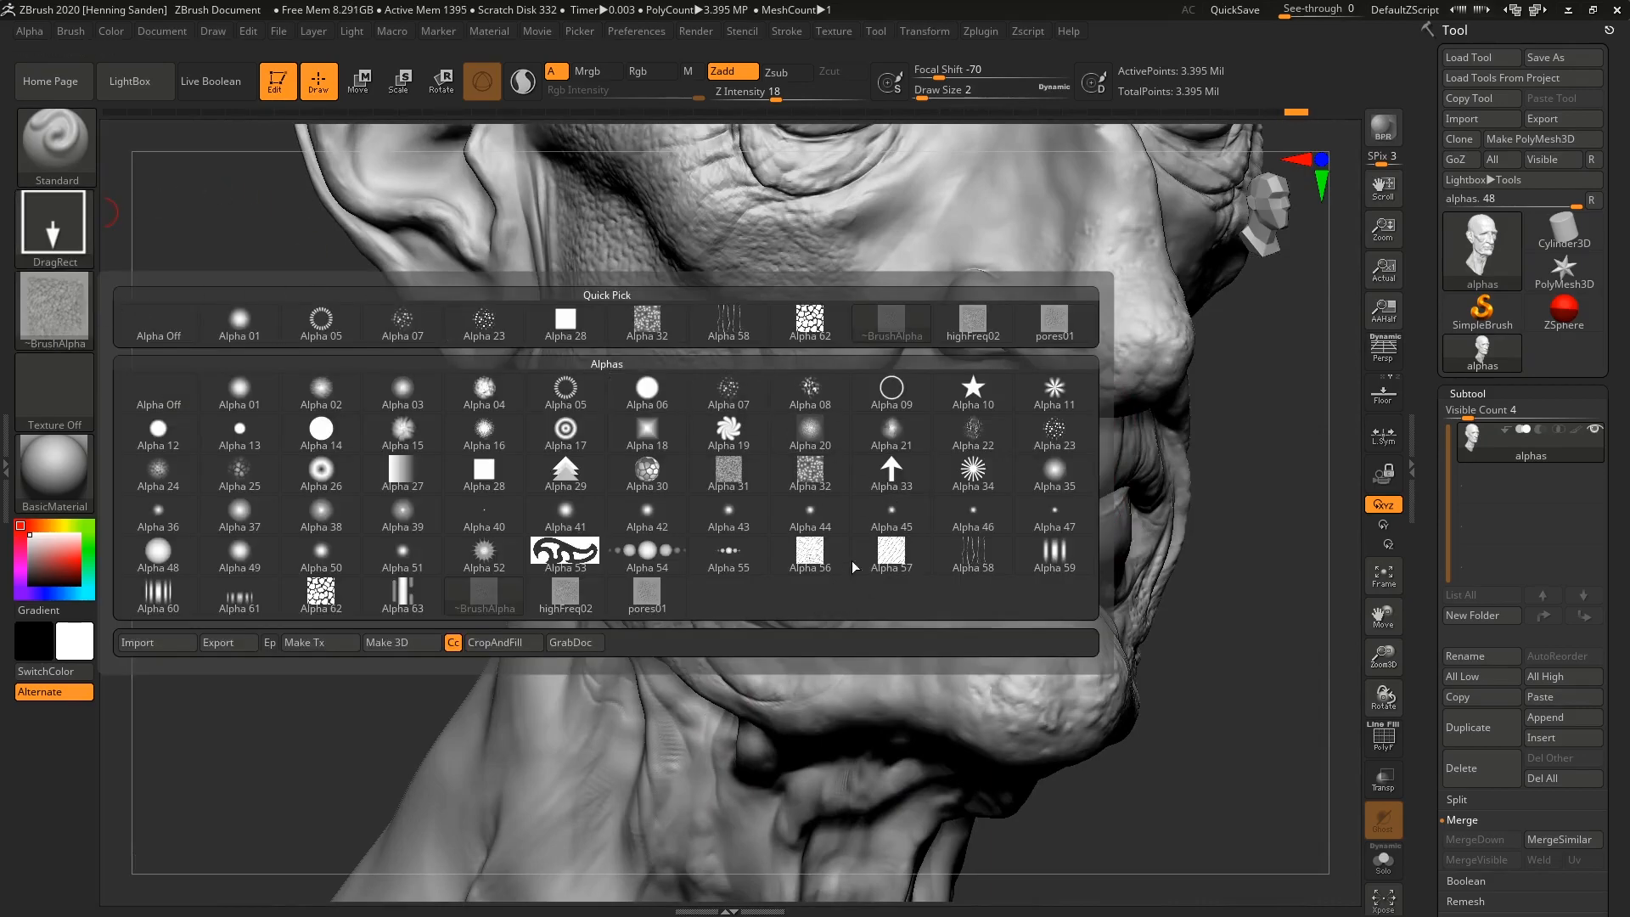
click(30, 34)
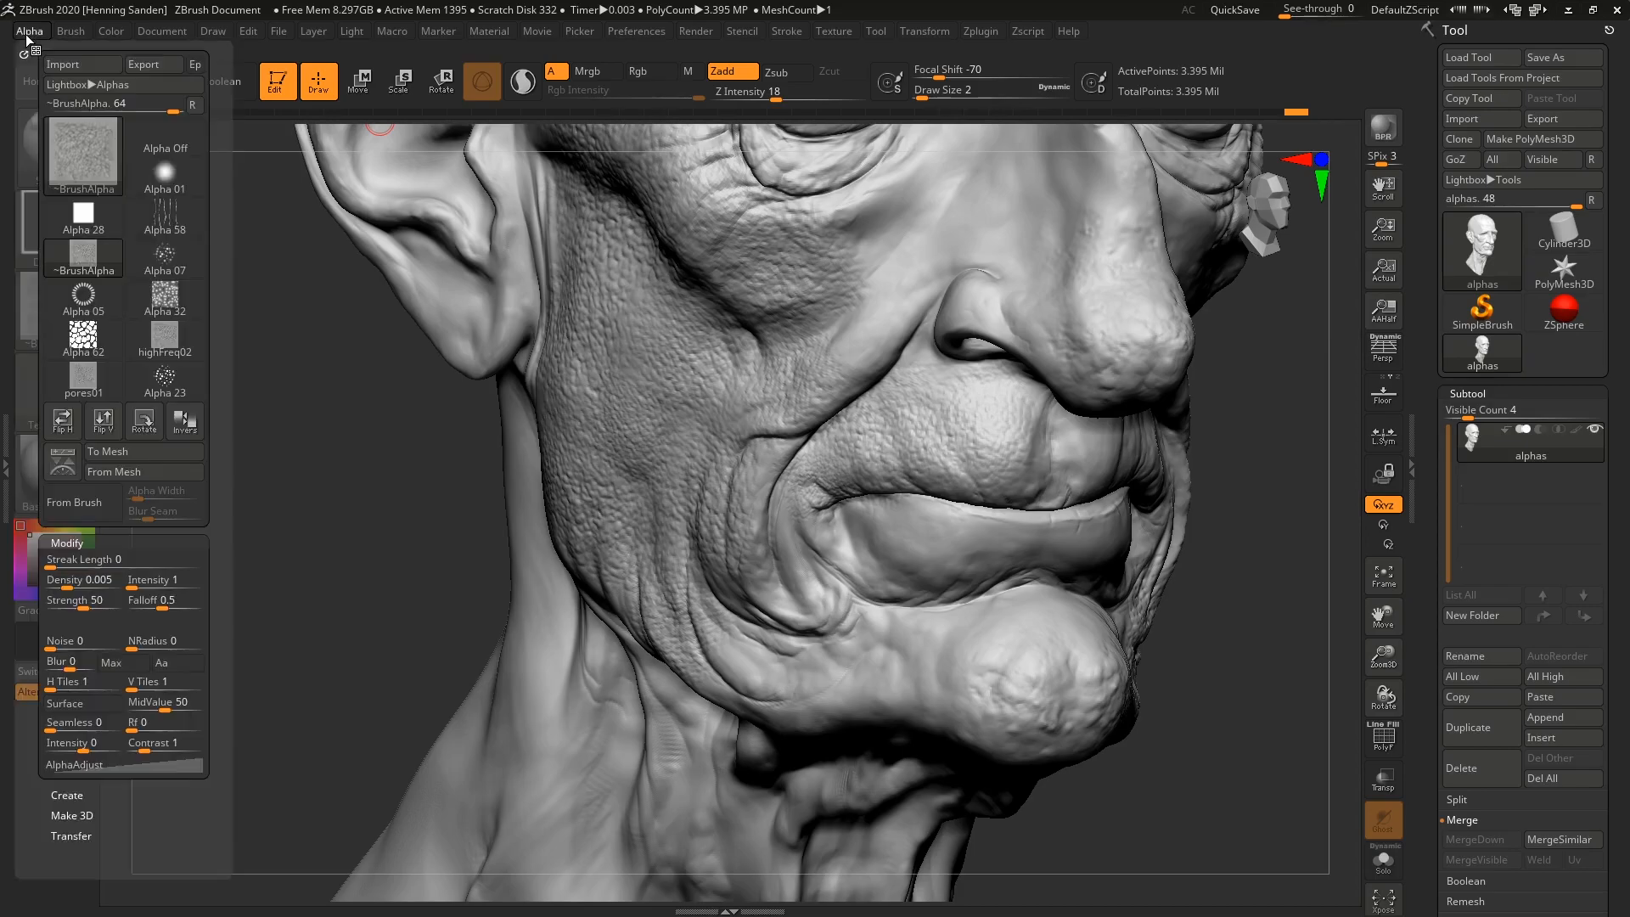
click(61, 433)
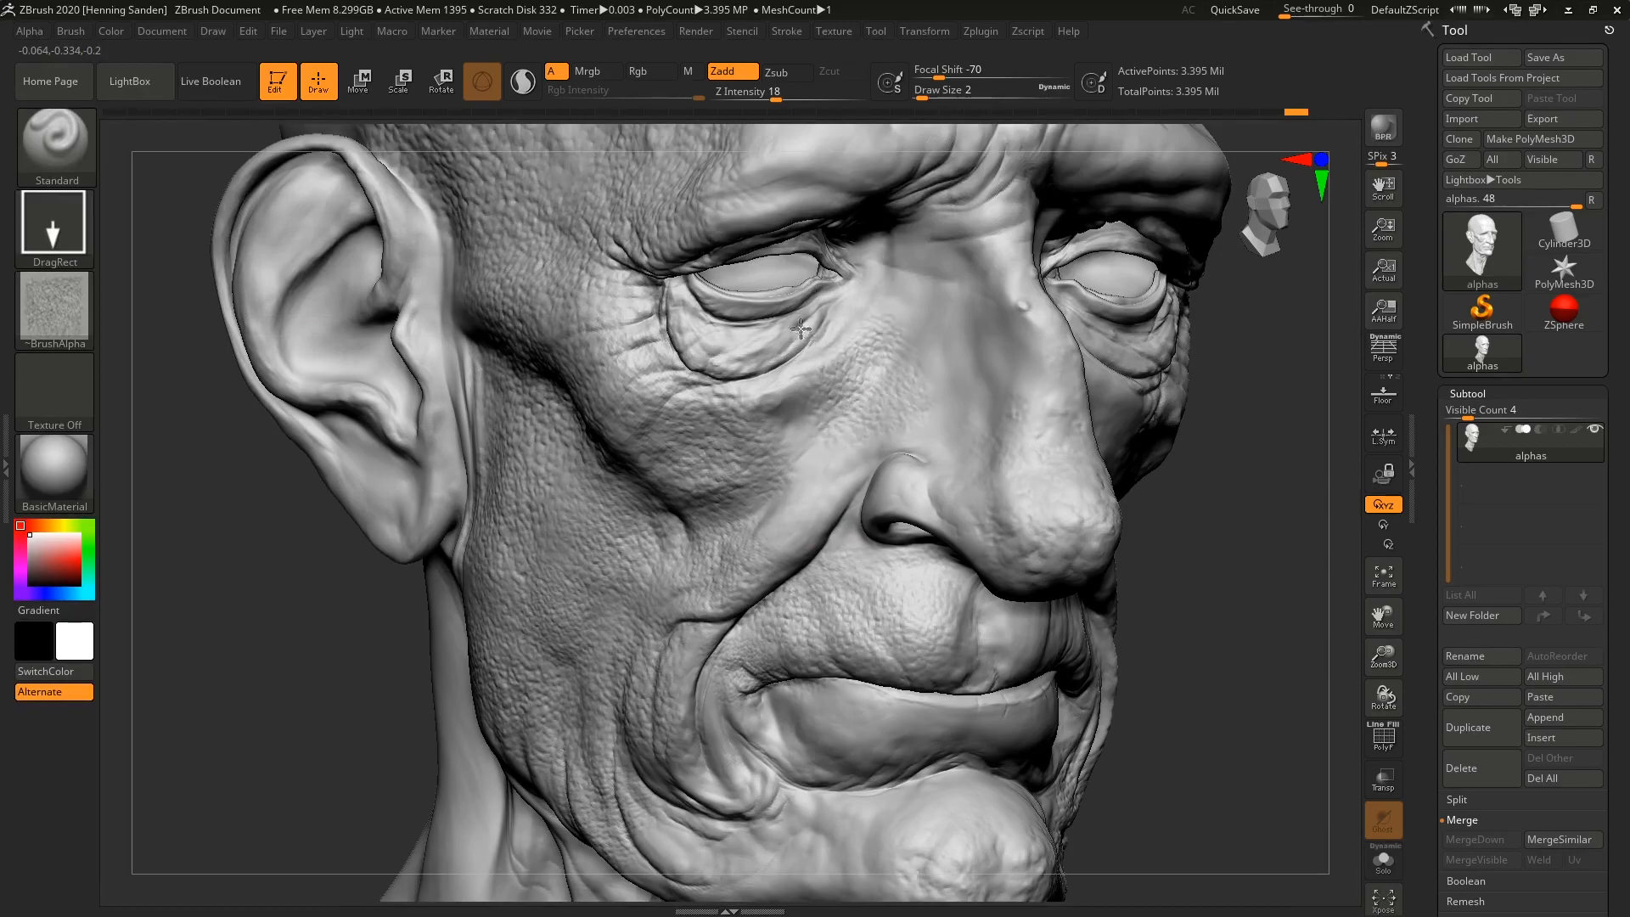
mouse_move(801, 328)
mouse_down()
mouse_move(846, 295)
mouse_move(849, 267)
mouse_up()
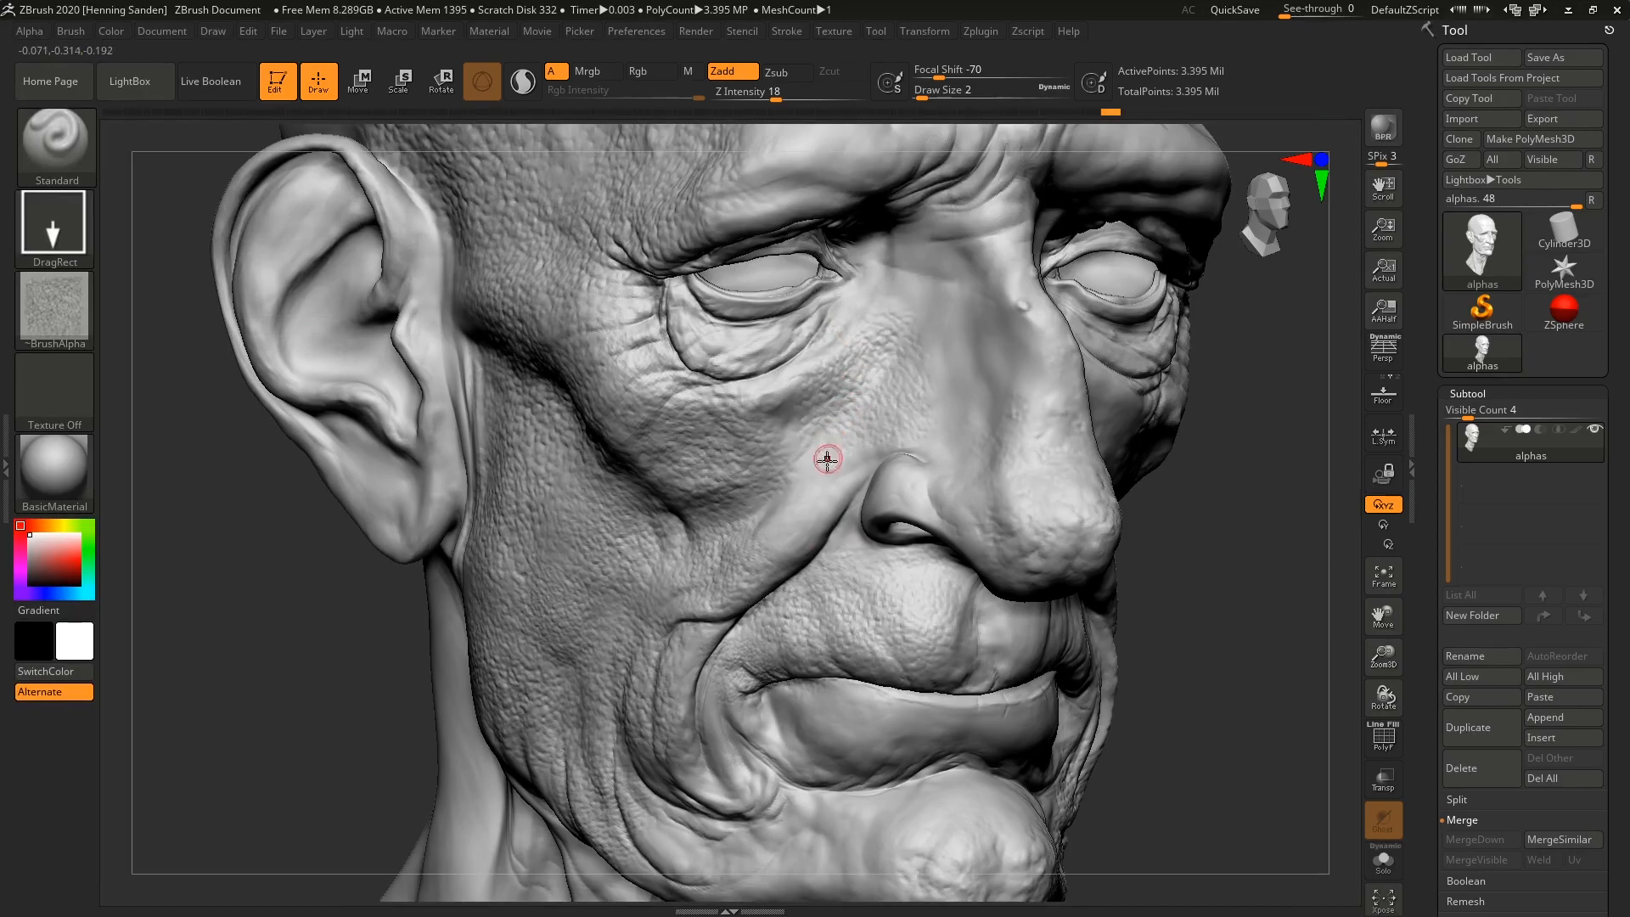
drag(860, 419, 853, 471)
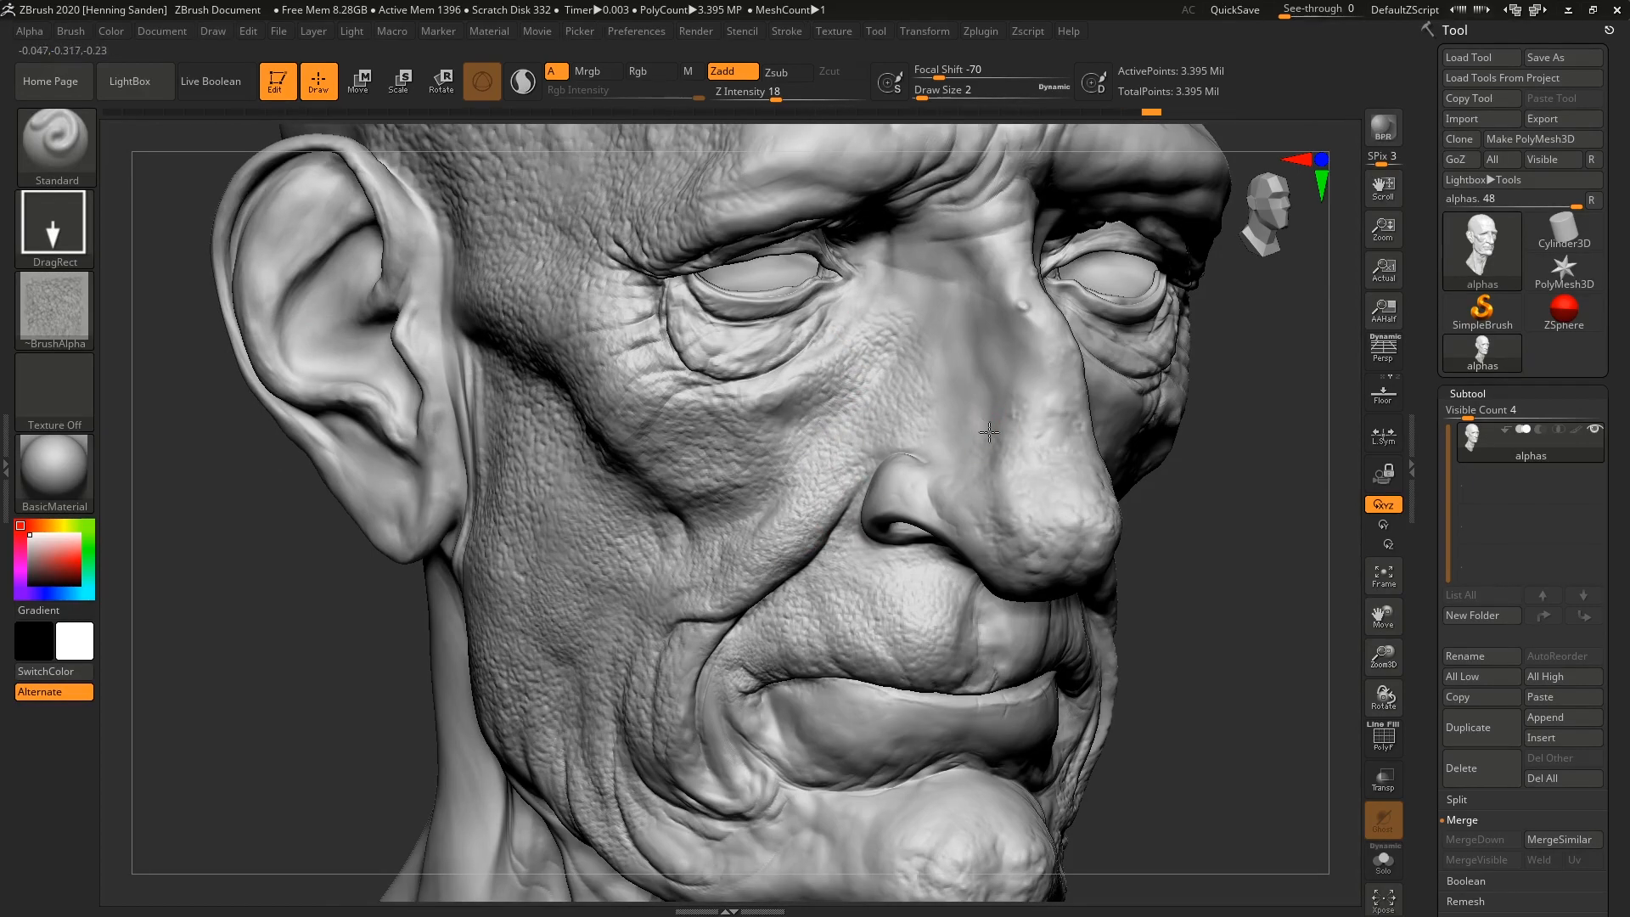
- Stamp the flipped skin texture along the side and bridge of the nose and near the inner eye corner
right_drag(912, 437, 971, 433)
drag(952, 407, 1035, 365)
drag(926, 299, 1068, 402)
ctrl+right_drag(1061, 401, 980, 334)
right_drag(1016, 478, 852, 402)
drag(854, 402, 934, 372)
right_drag(842, 397, 873, 370)
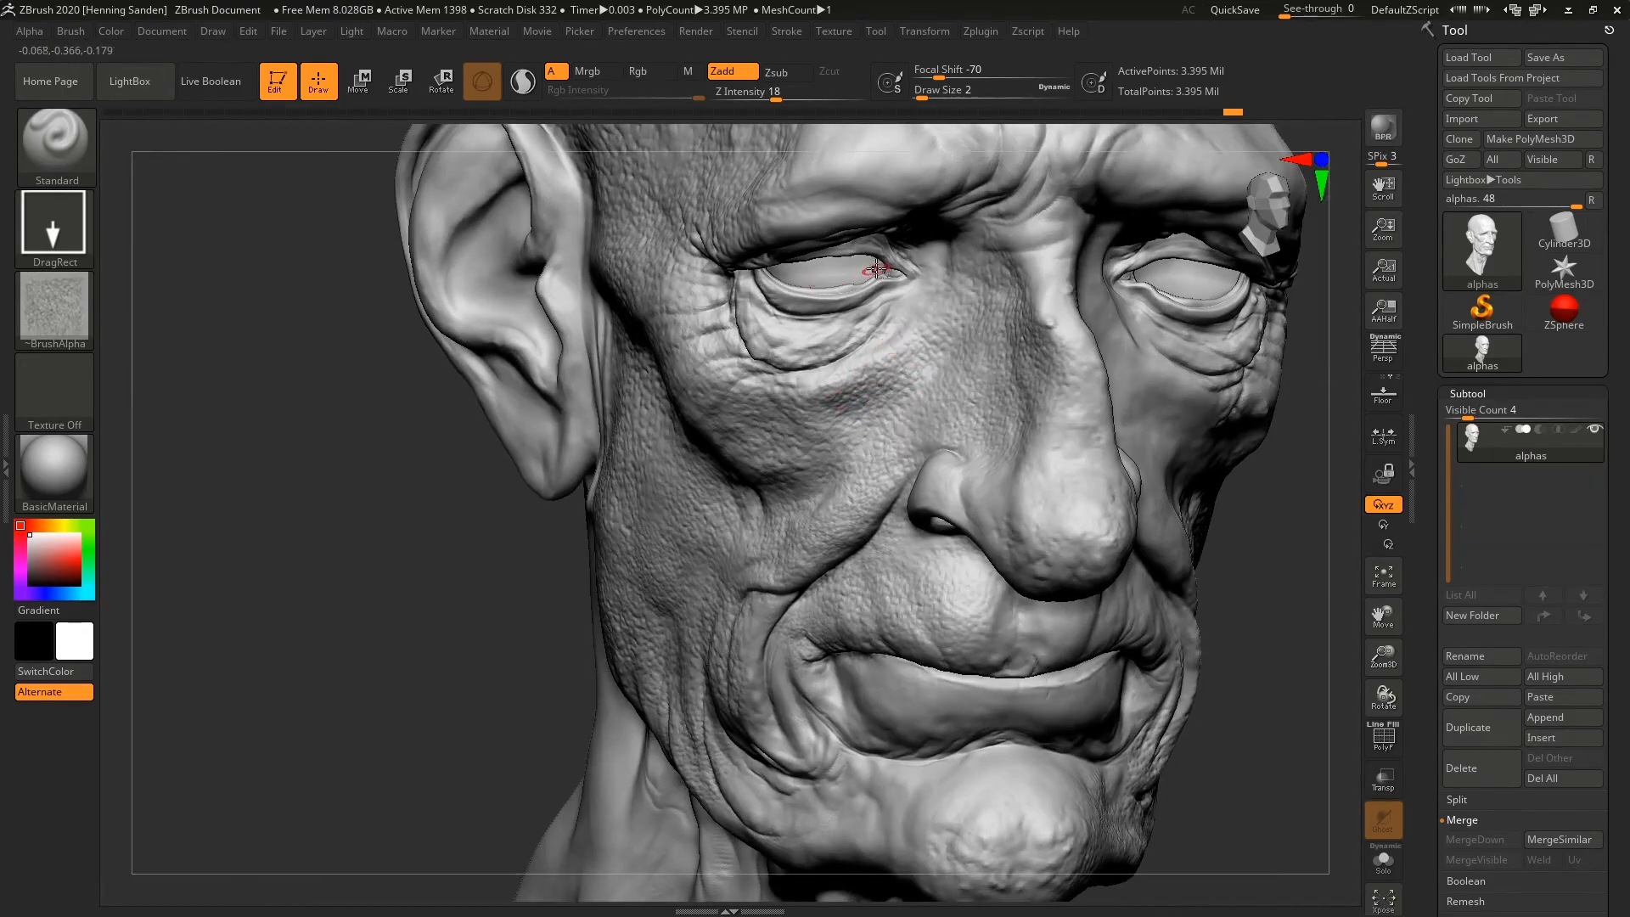
alt+right_drag(925, 291, 992, 380)
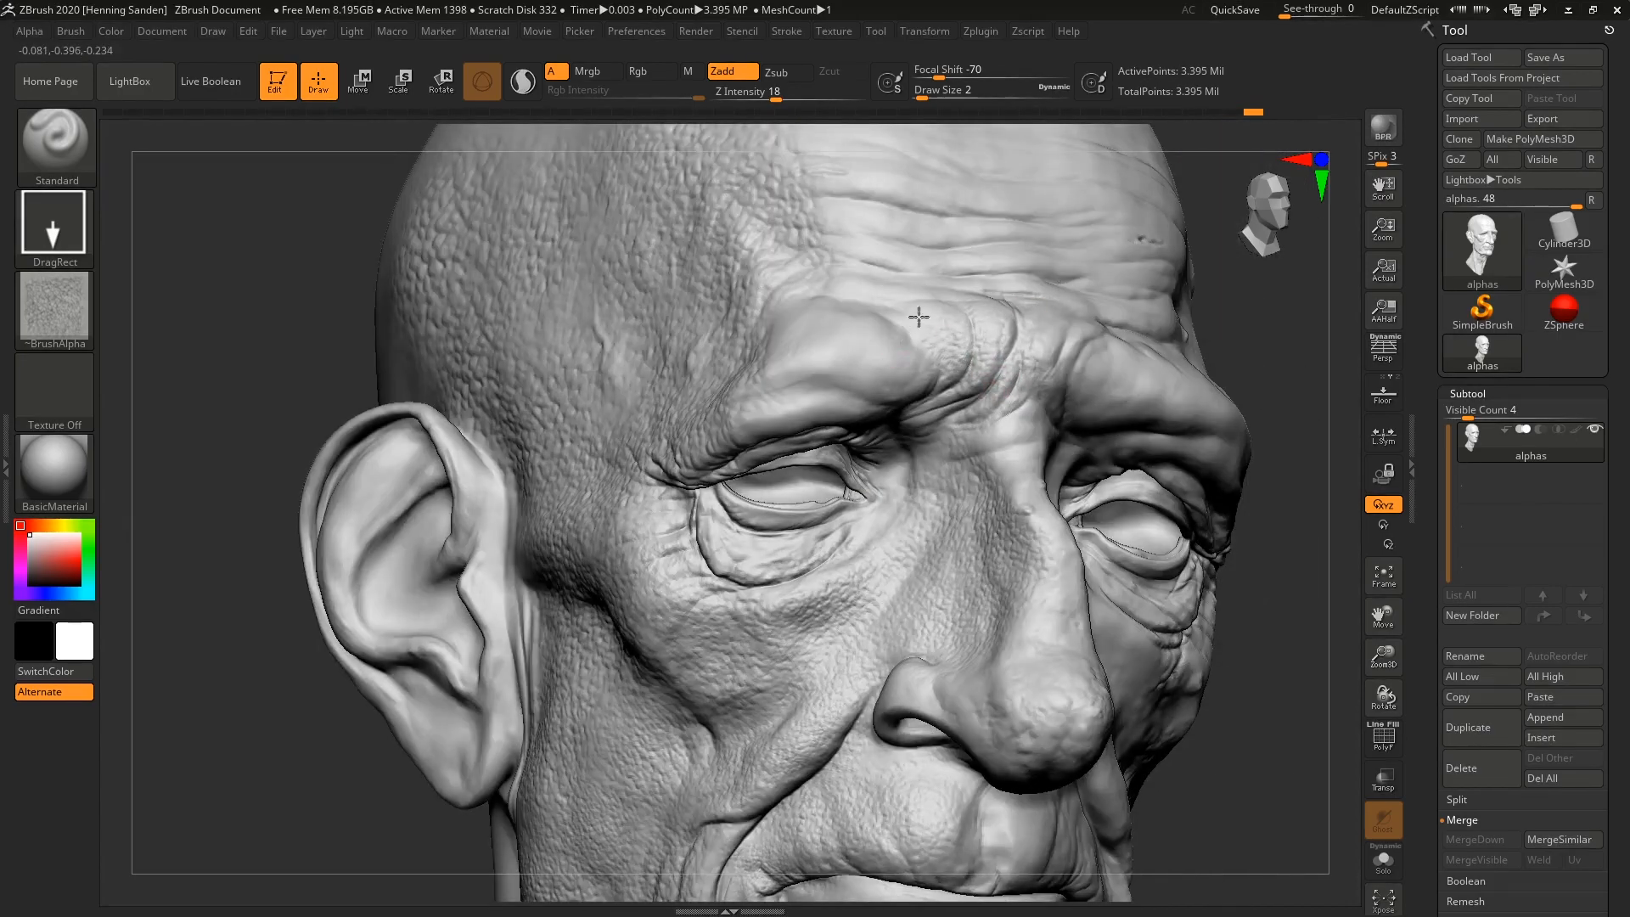